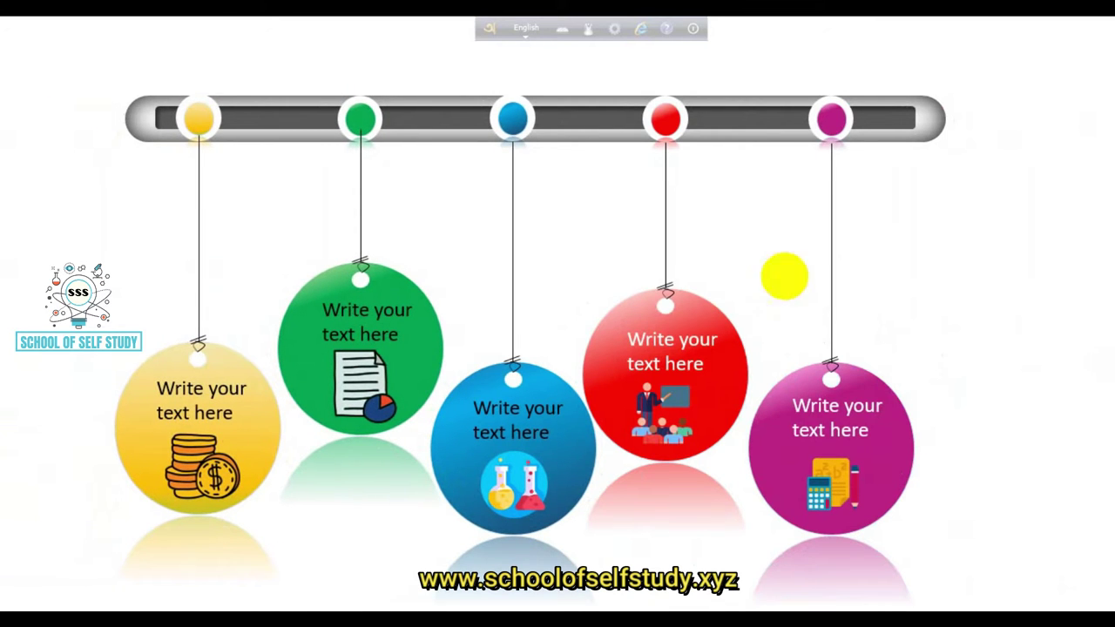
Step: End the running five-circle infographic slide show with End Show from the right-click menu
right_click(109, 608)
click(140, 584)
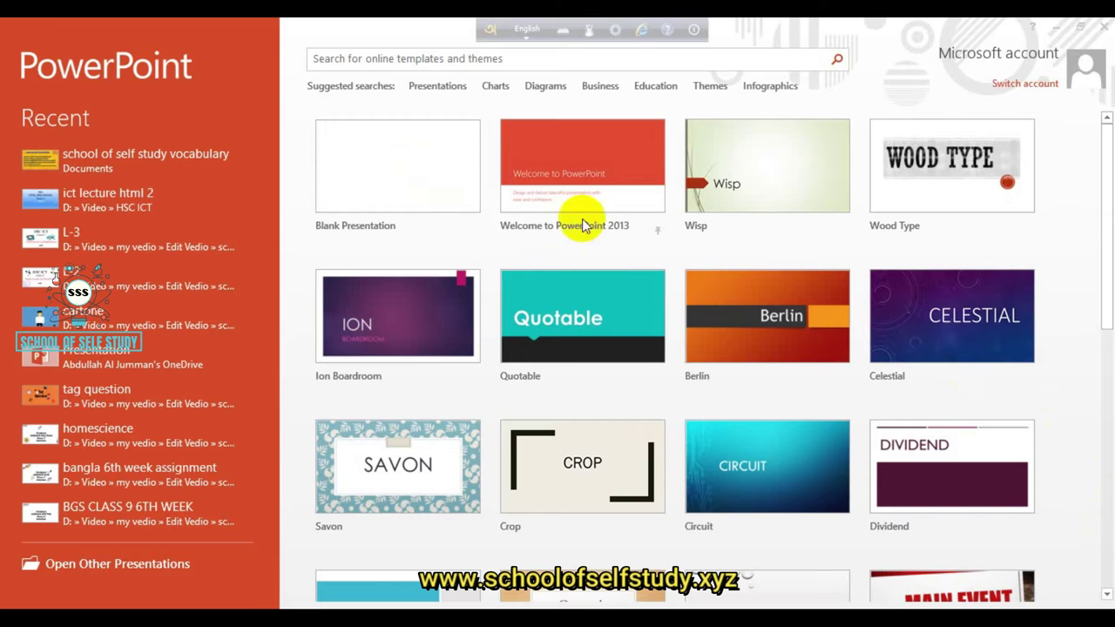
Step: Start a blank presentation and delete its title and subtitle placeholders
click(383, 174)
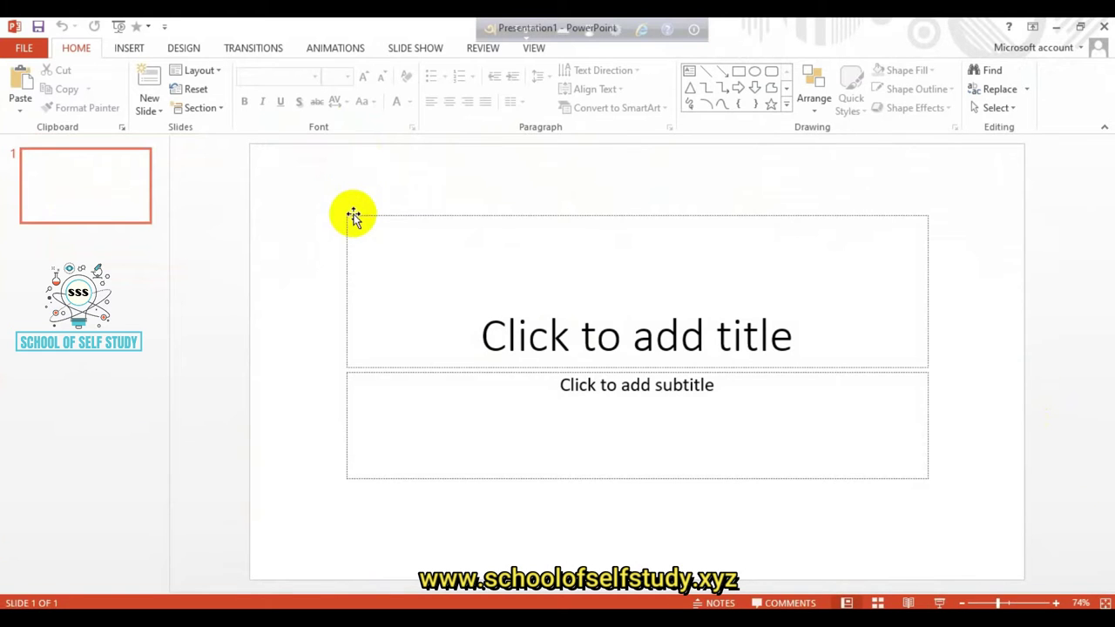
click(353, 216)
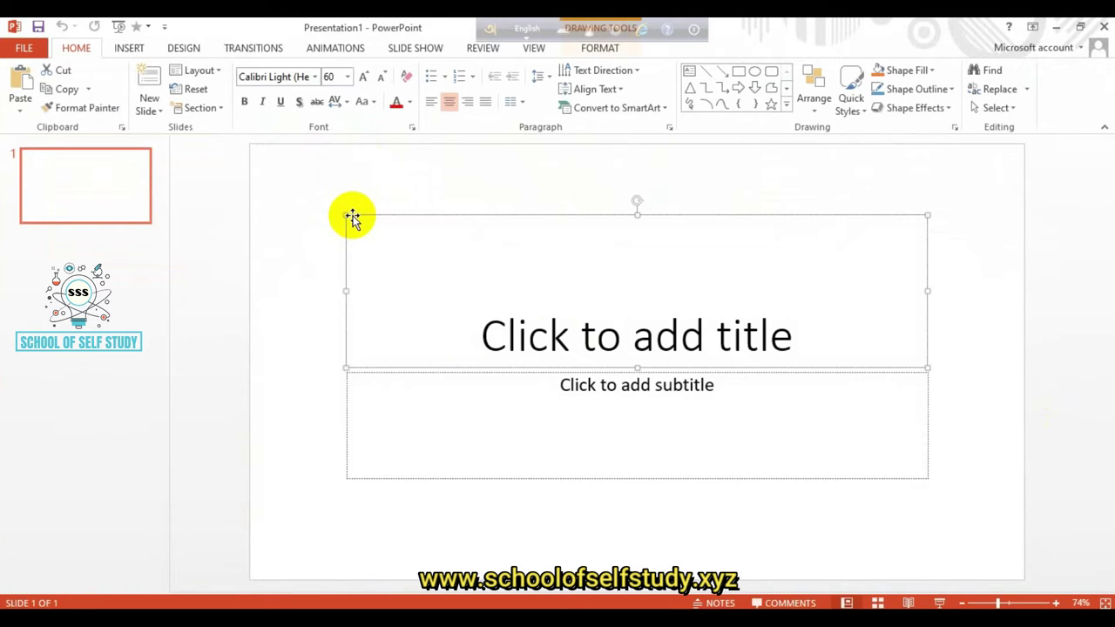
key(Delete)
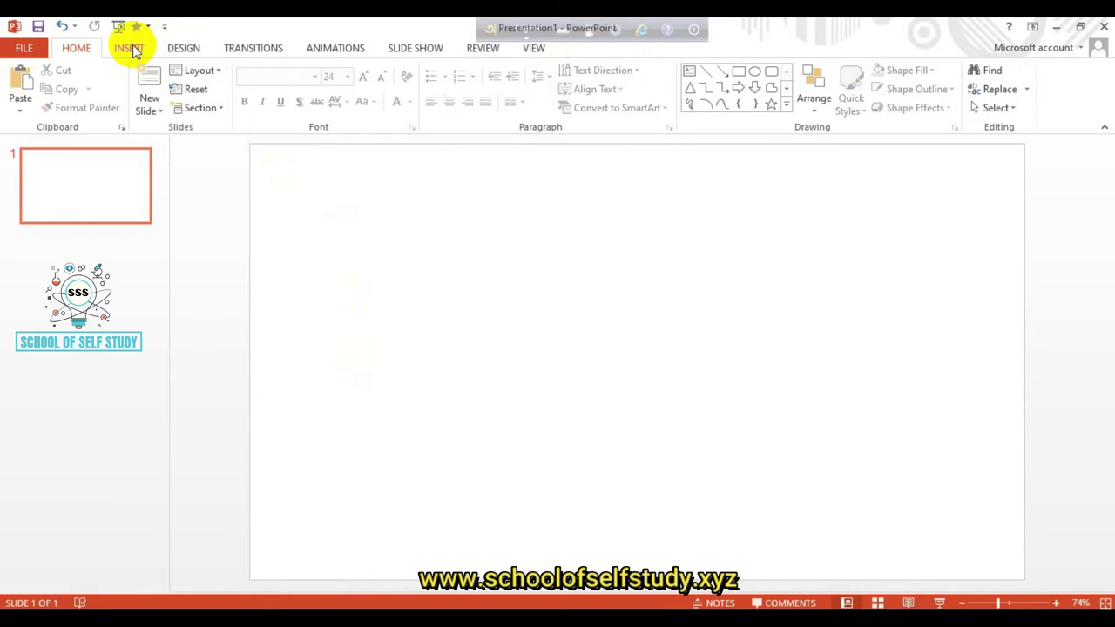
Step: Draw a long rounded-rectangle bar across the top of the slide
click(133, 52)
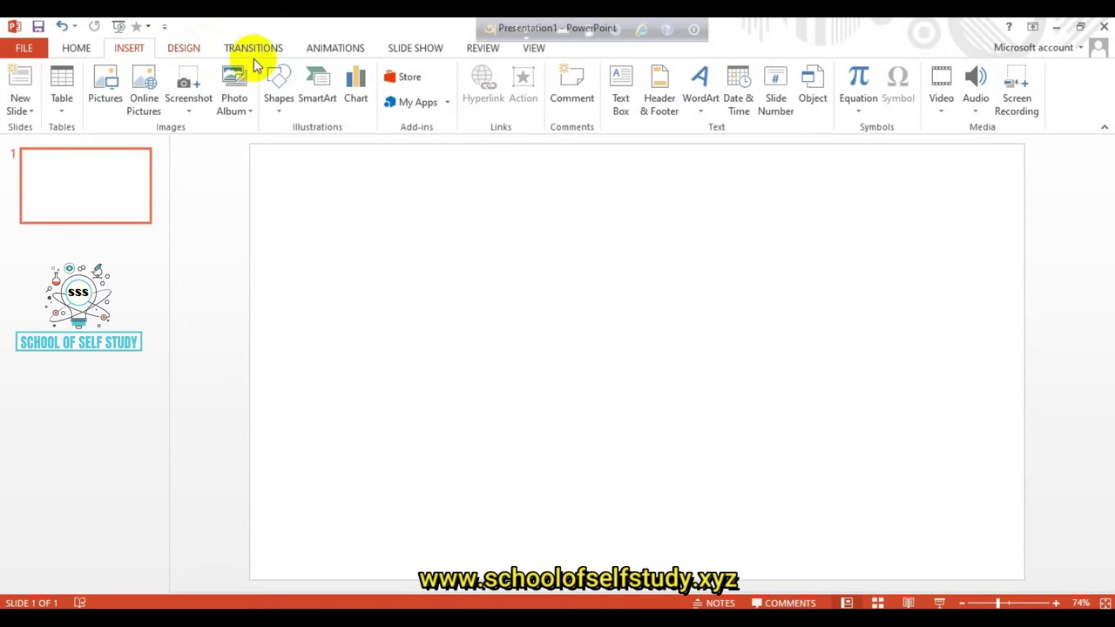
click(278, 86)
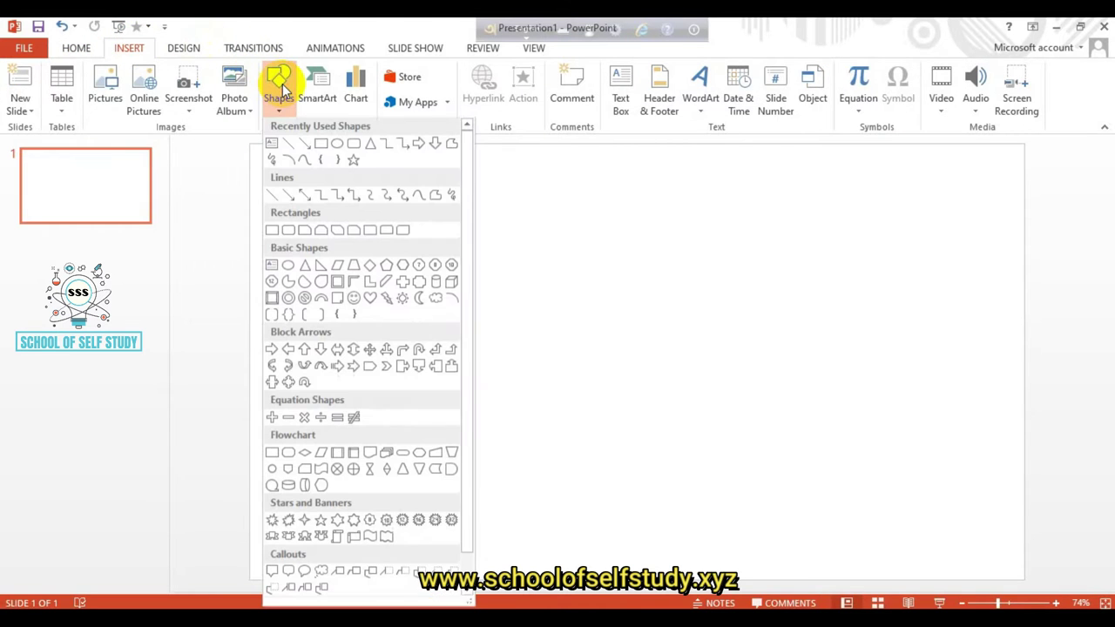
click(289, 232)
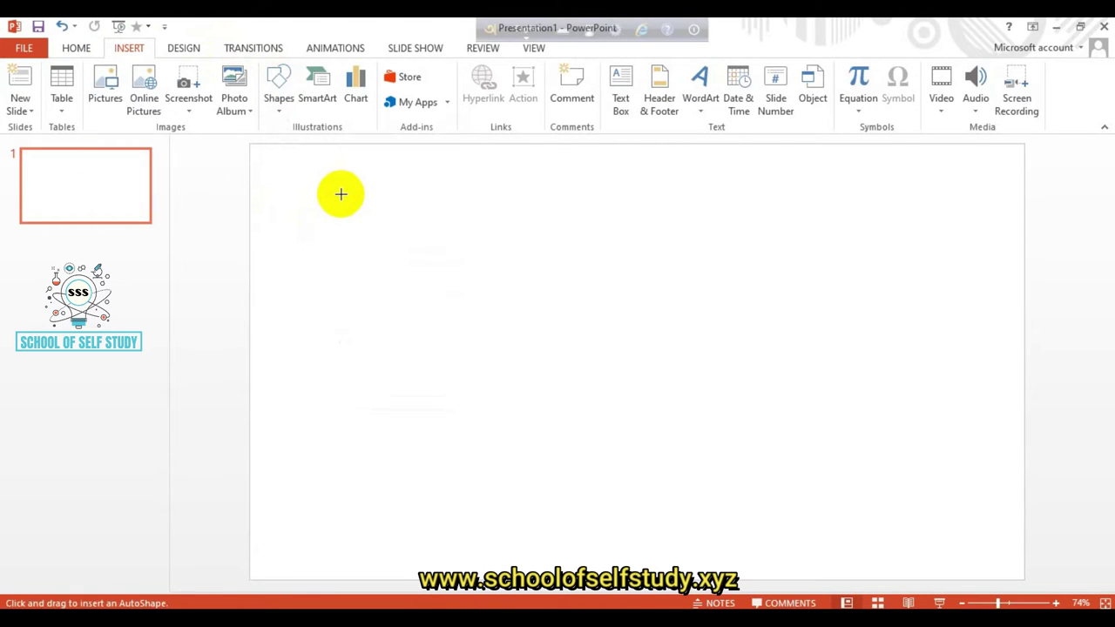
mouse_move(337, 198)
mouse_down()
mouse_move(690, 254)
mouse_move(881, 248)
mouse_move(901, 218)
mouse_up()
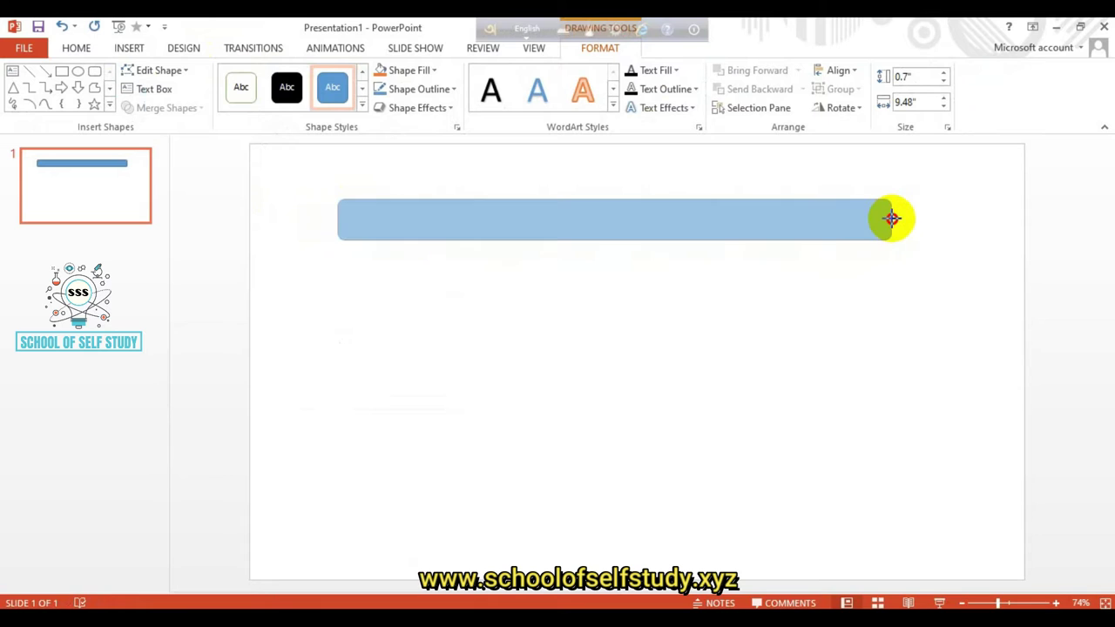
drag(896, 218, 887, 219)
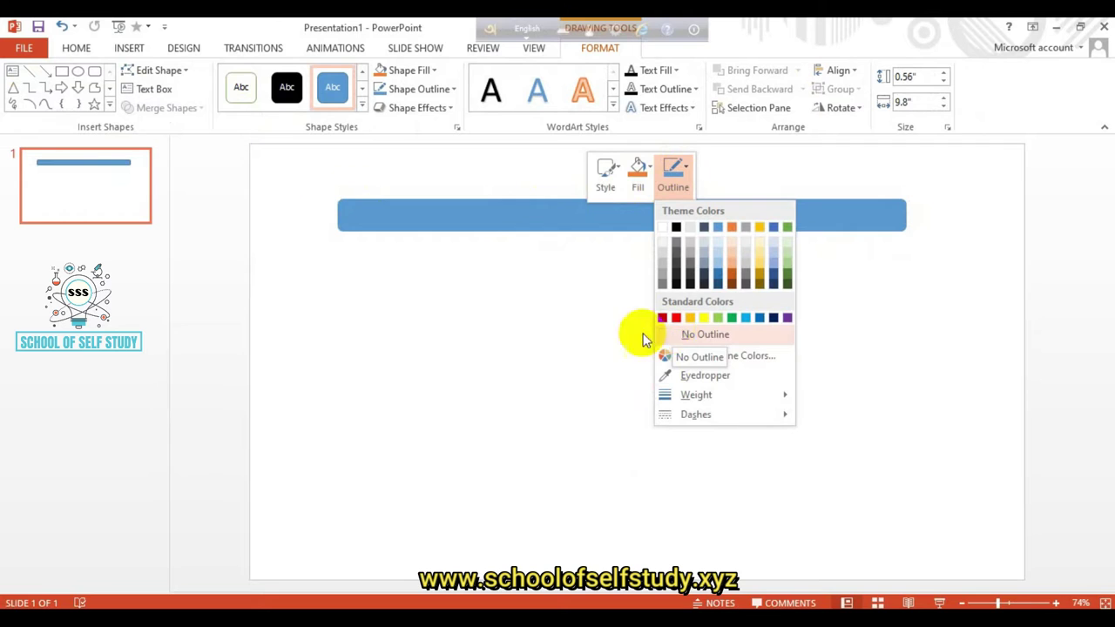
Step: Fill the bar with white and round its corners fully into a pill
click(636, 172)
click(637, 172)
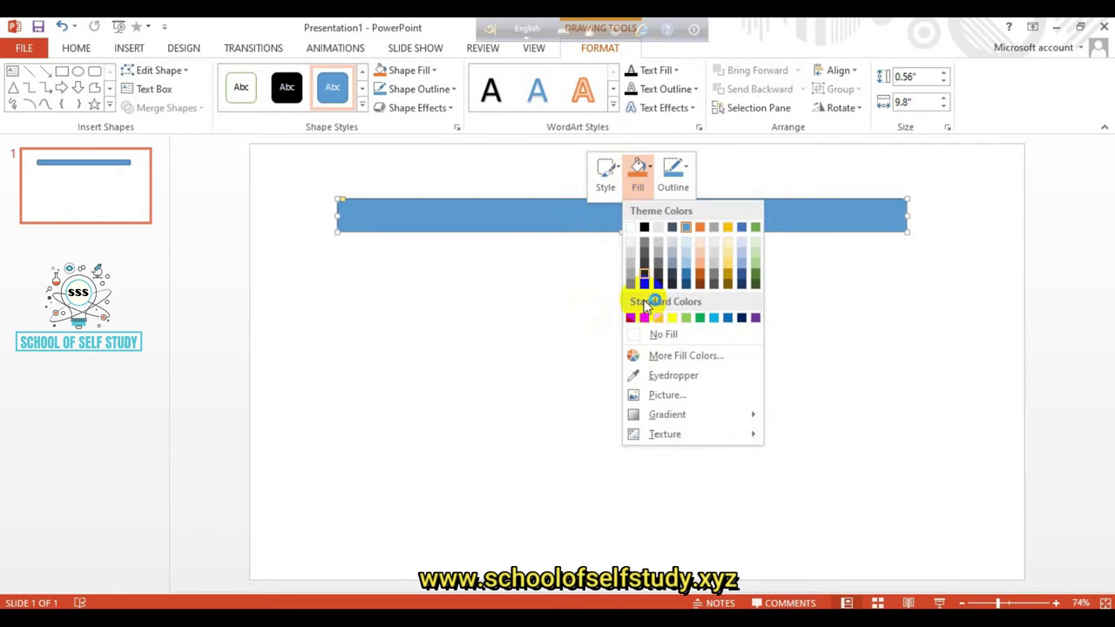
click(631, 227)
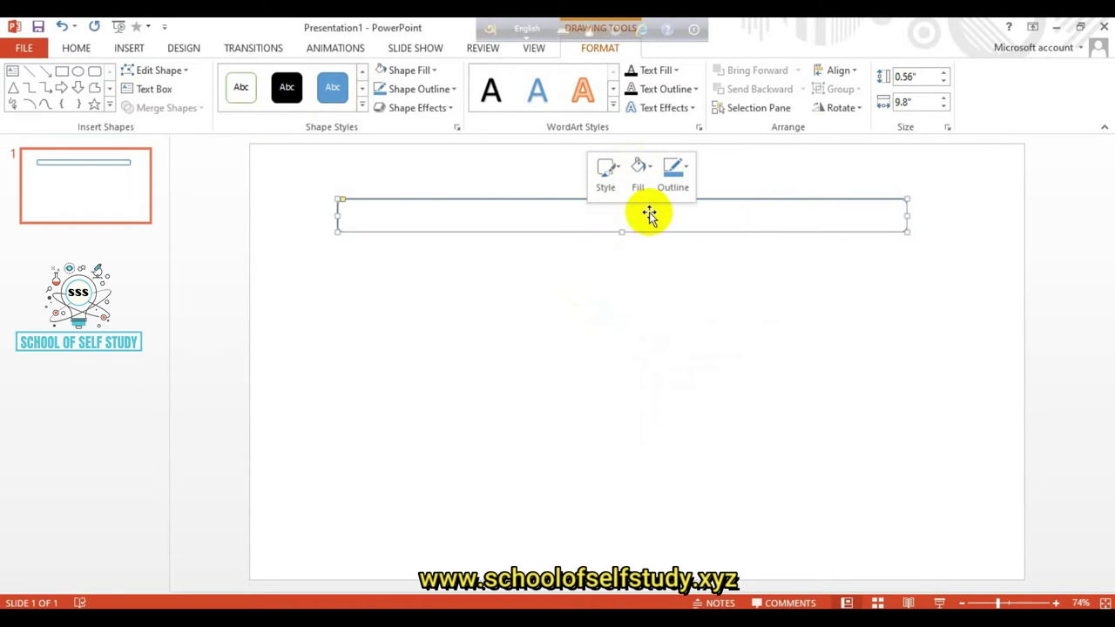
drag(345, 200, 363, 206)
click(504, 296)
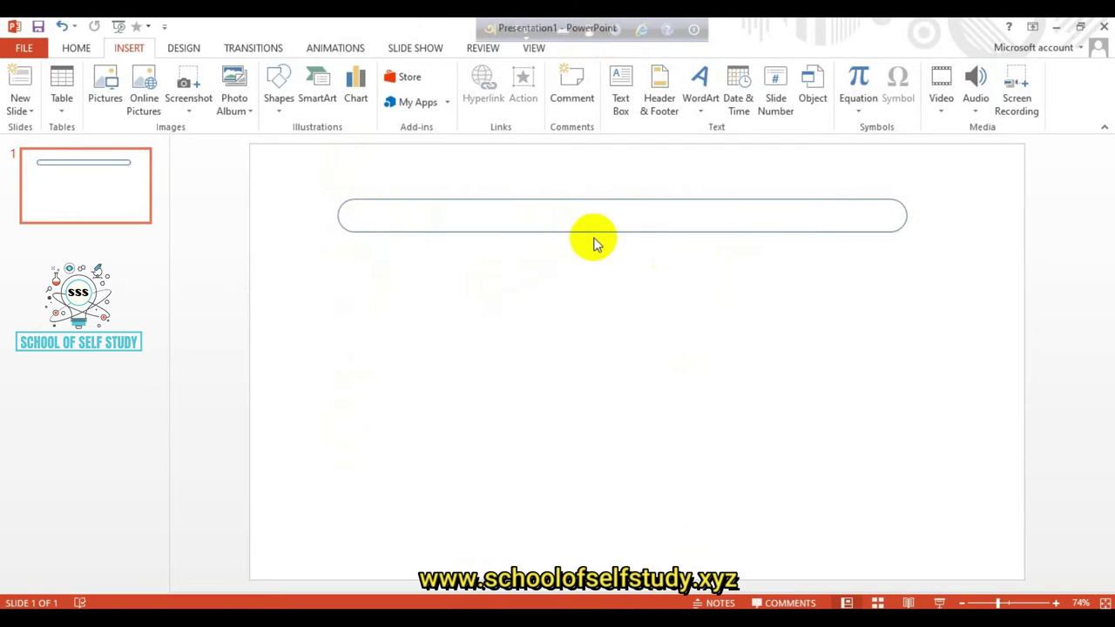
Step: Give the bar an Inside Center inner shadow with blur raised to 30 pt
right_click(616, 214)
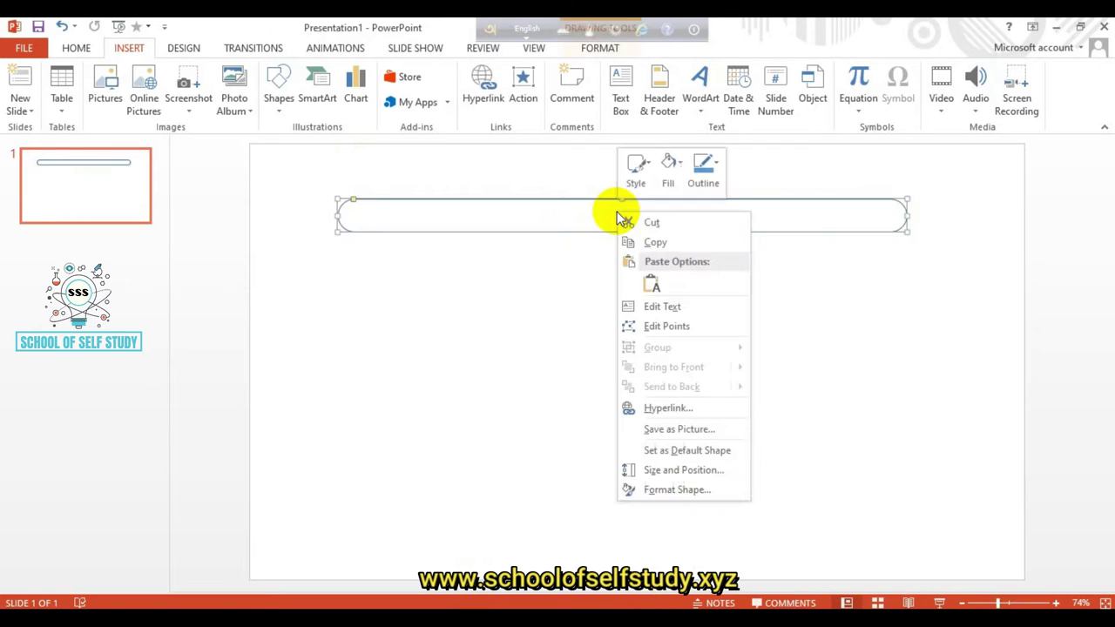
click(669, 493)
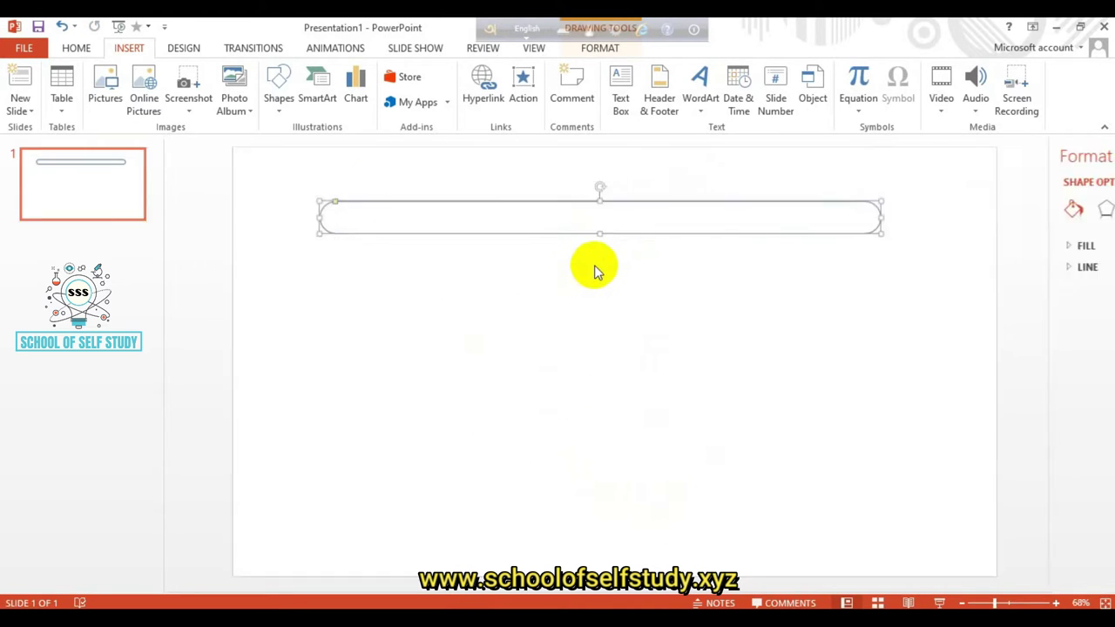
click(977, 215)
click(942, 212)
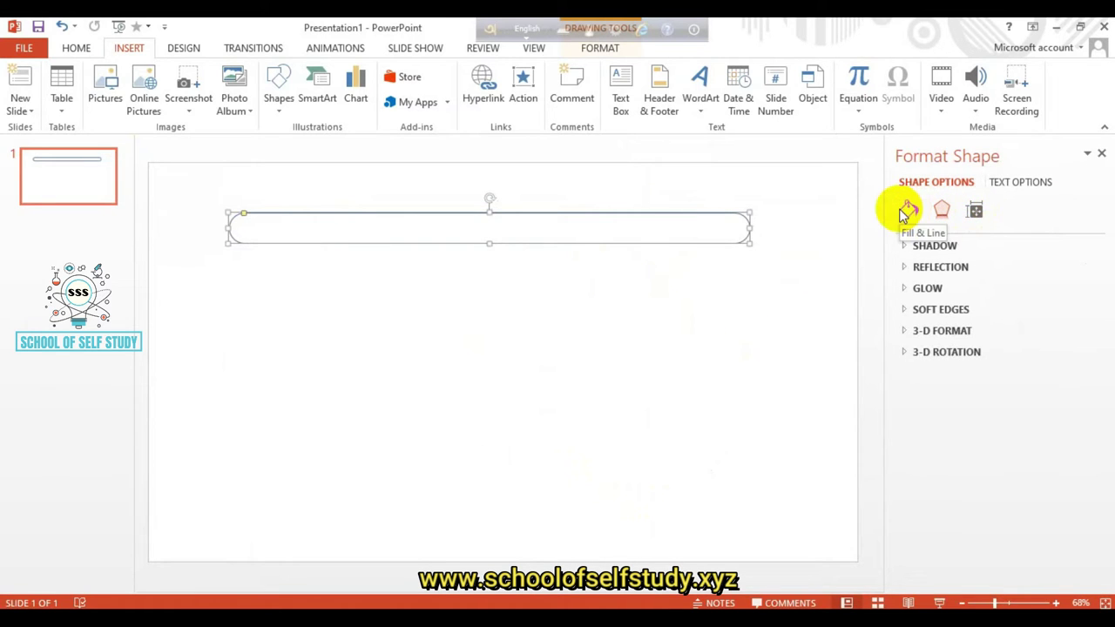
click(906, 213)
click(941, 211)
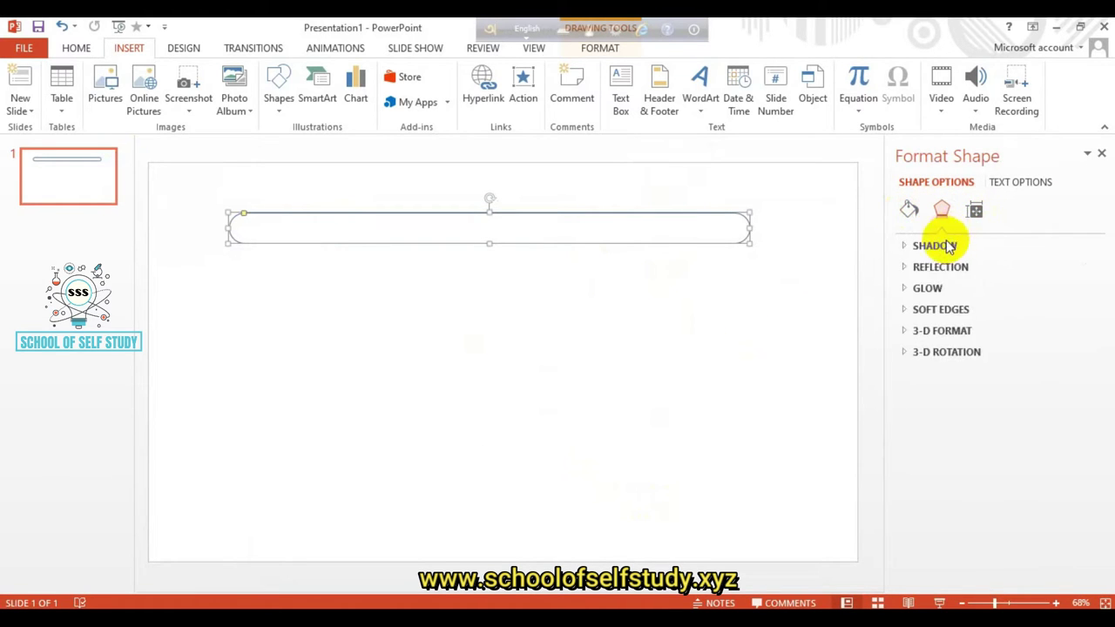
click(933, 246)
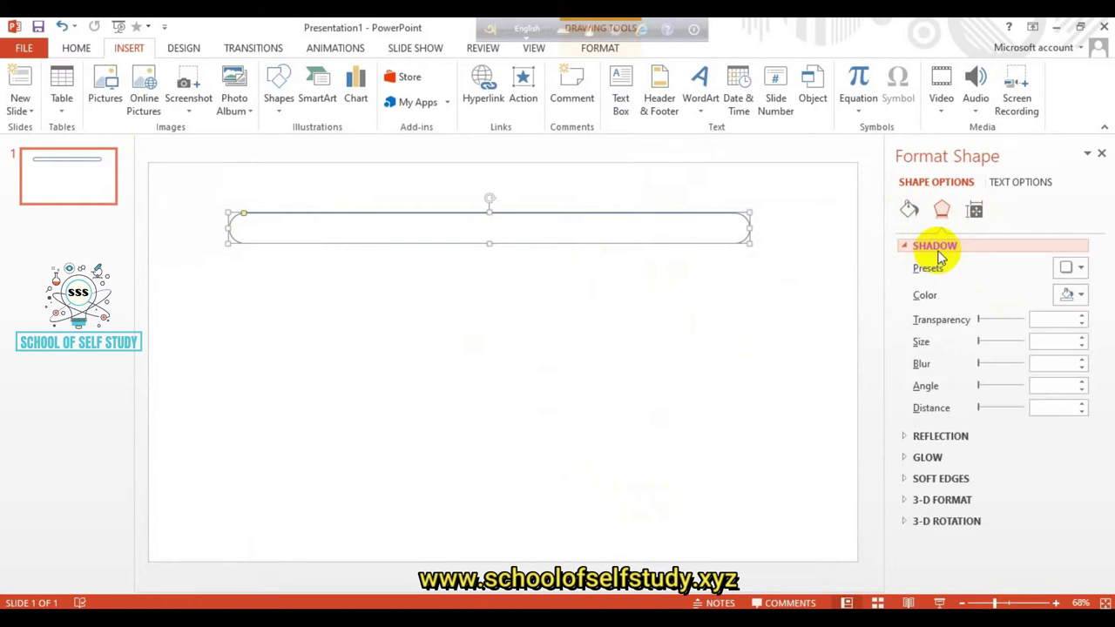
click(1077, 272)
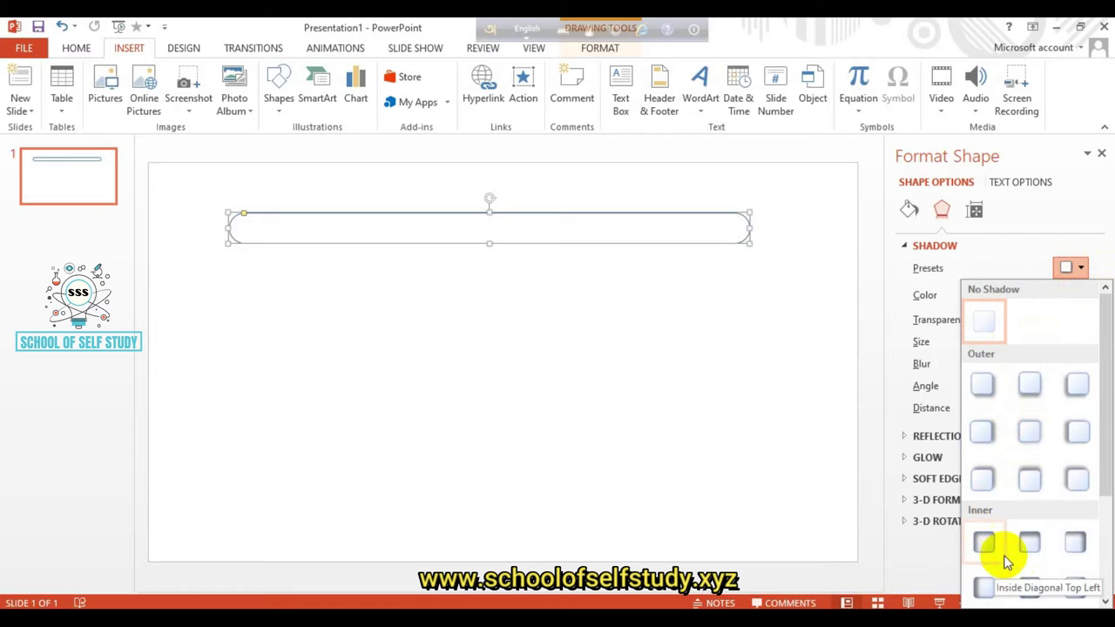
scroll(1015, 557, down, 3)
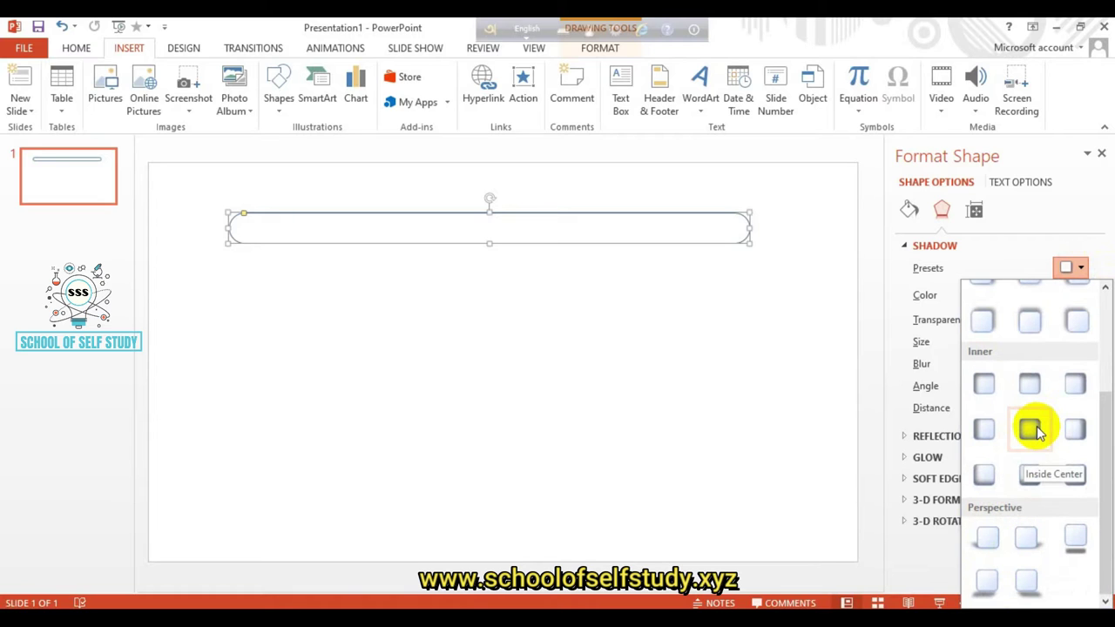
click(1036, 430)
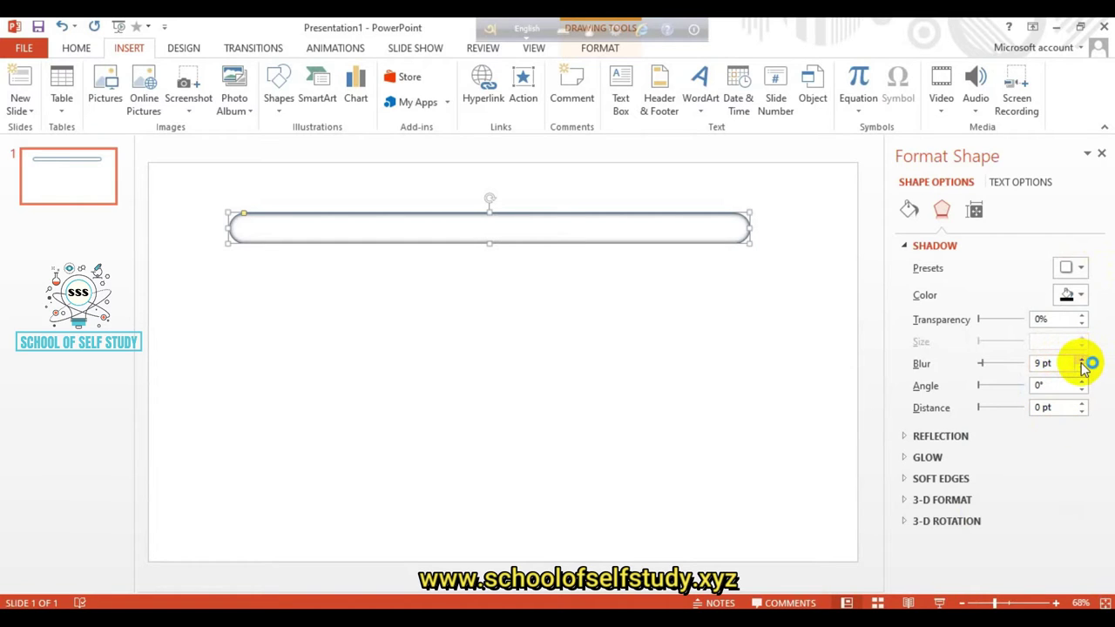
click(1080, 360)
click(1080, 359)
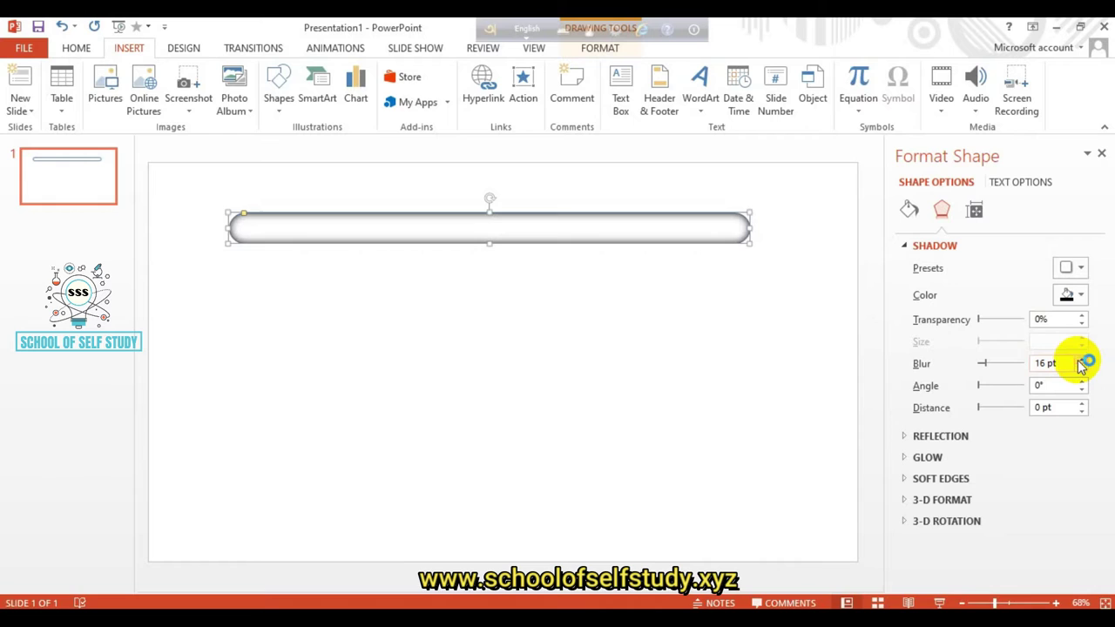
click(1079, 359)
click(1080, 360)
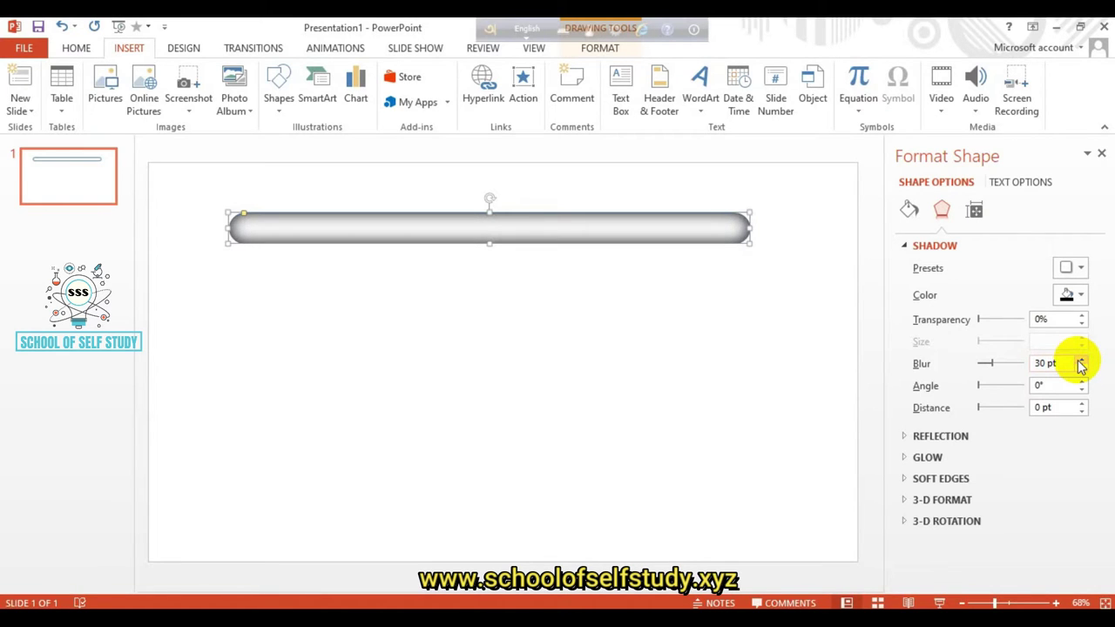
Step: Remove the bar's outline with No Outline
right_click(492, 233)
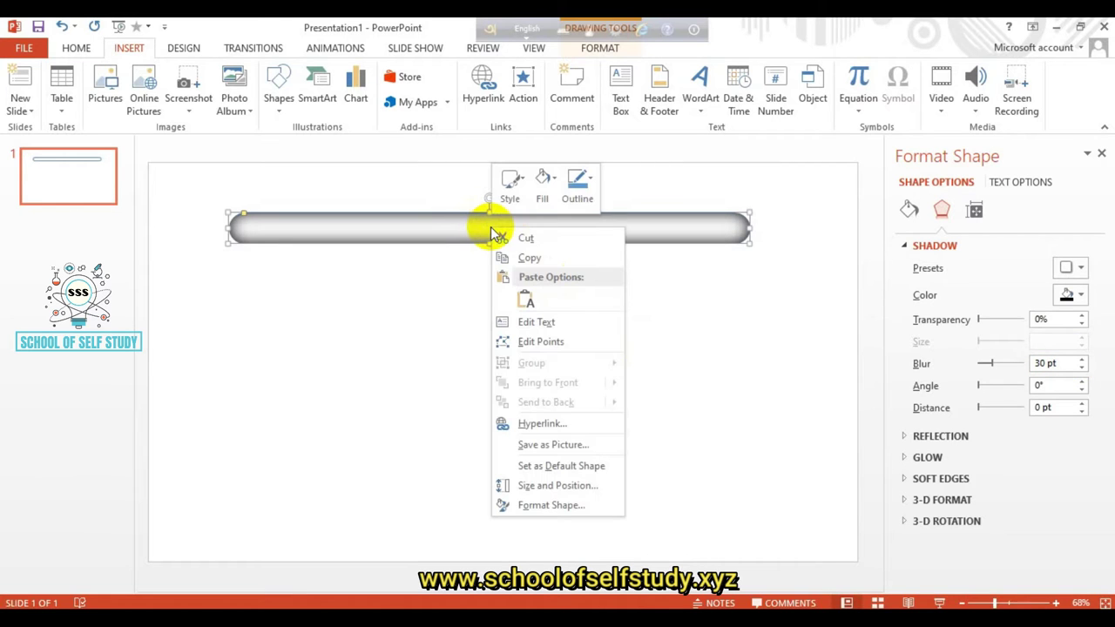
click(587, 189)
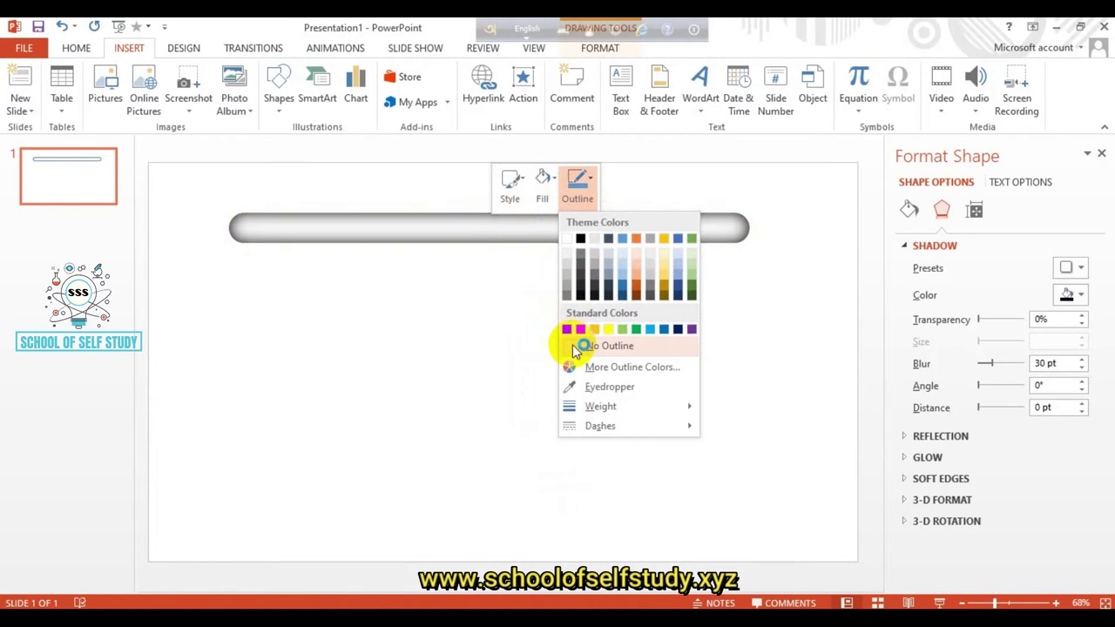
click(562, 345)
click(506, 323)
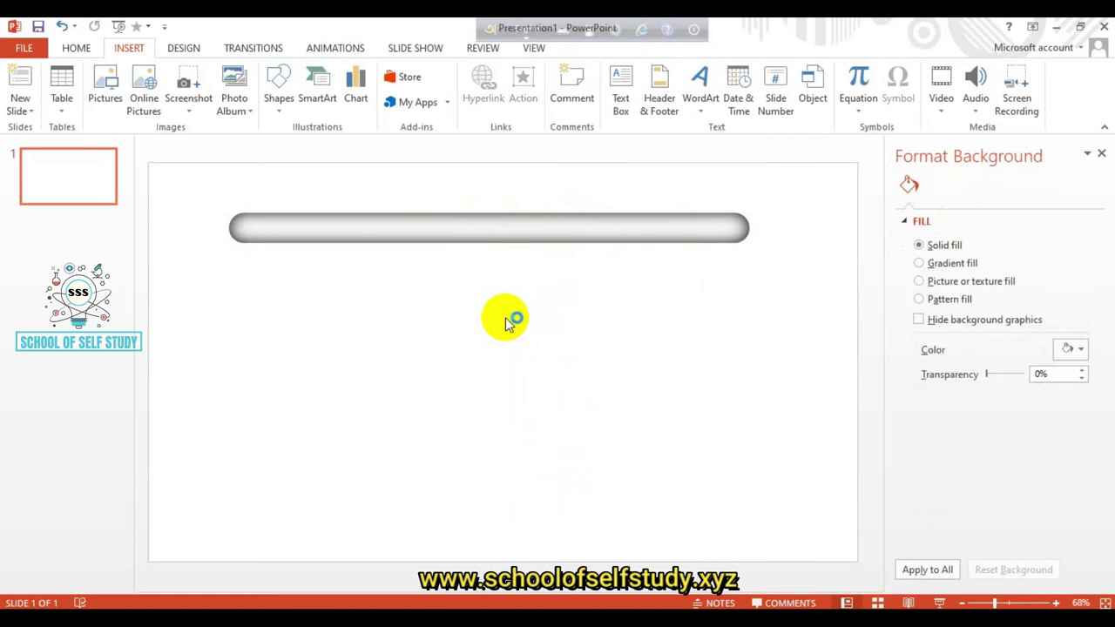
Step: Draw a thin dark grey rectangle strip inside the pill, stretched to its right end
click(281, 85)
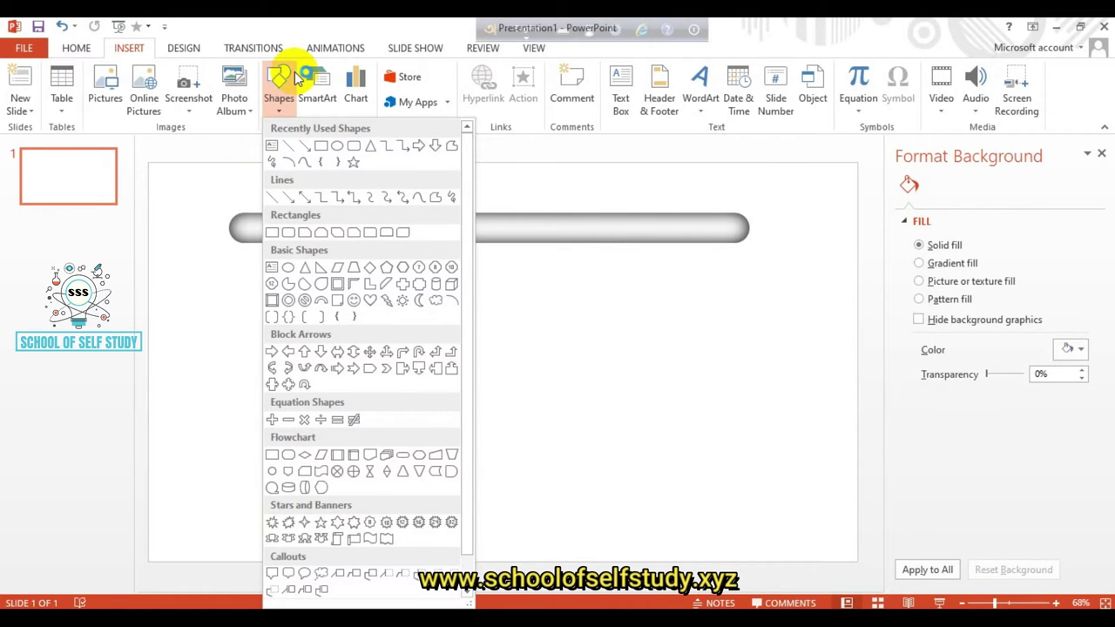
click(288, 232)
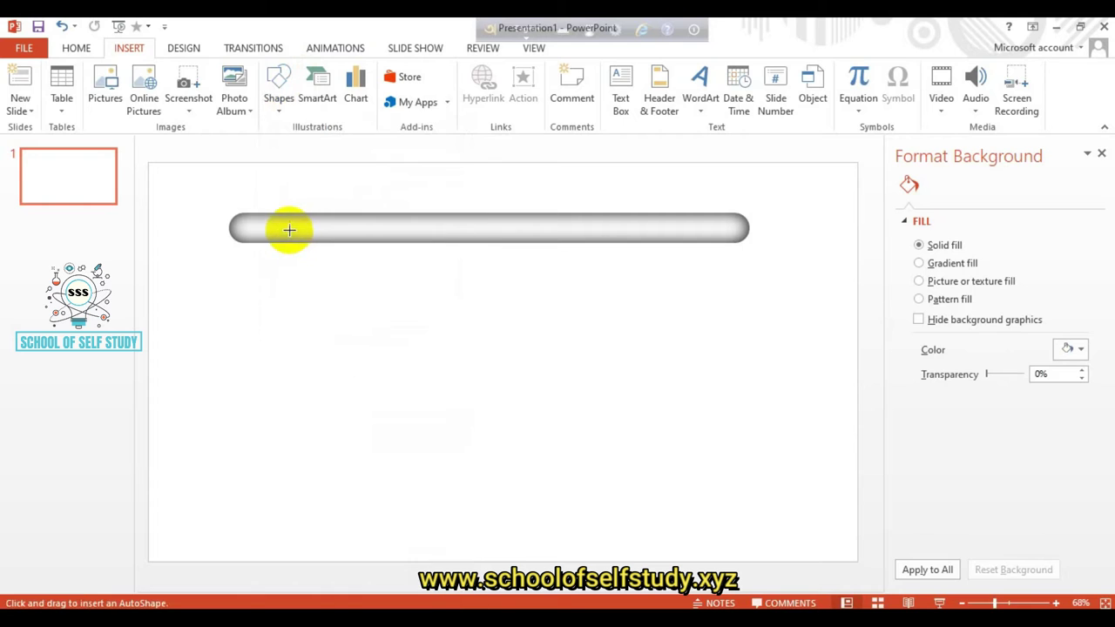
drag(254, 221, 675, 231)
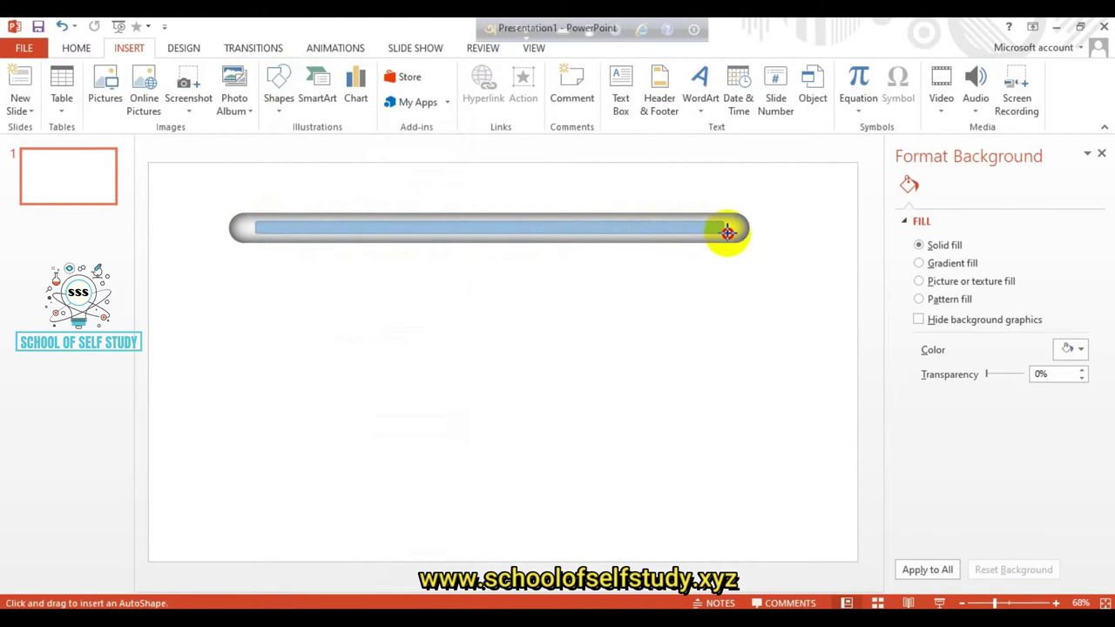
drag(675, 231, 734, 229)
click(532, 185)
click(538, 266)
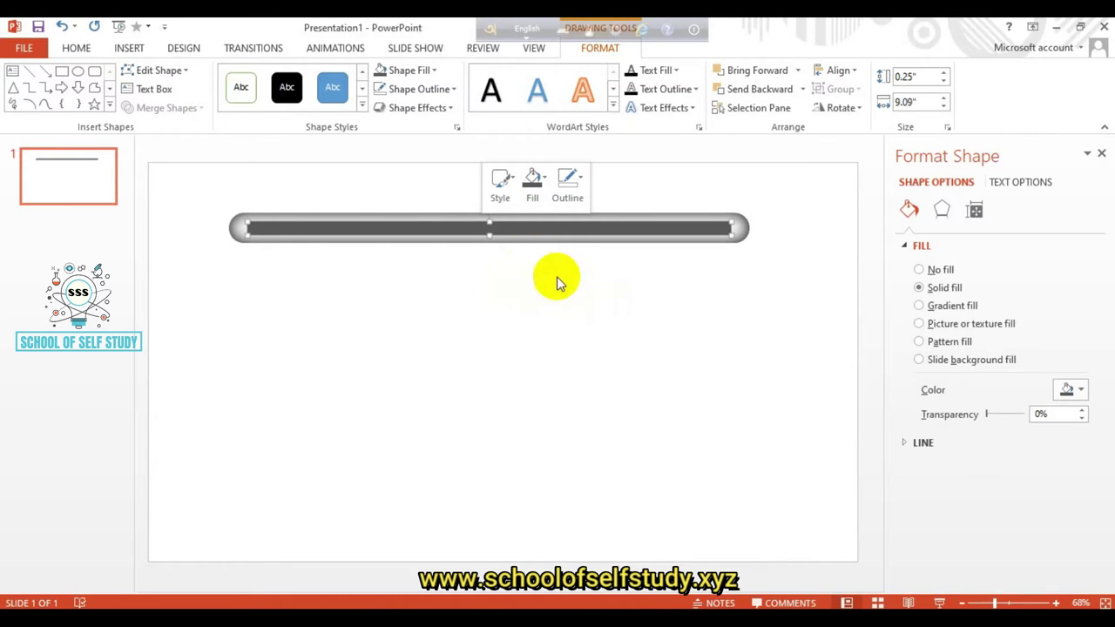
Step: Apply an Inner shadow preset to the dark grey inner strip
click(250, 227)
click(245, 222)
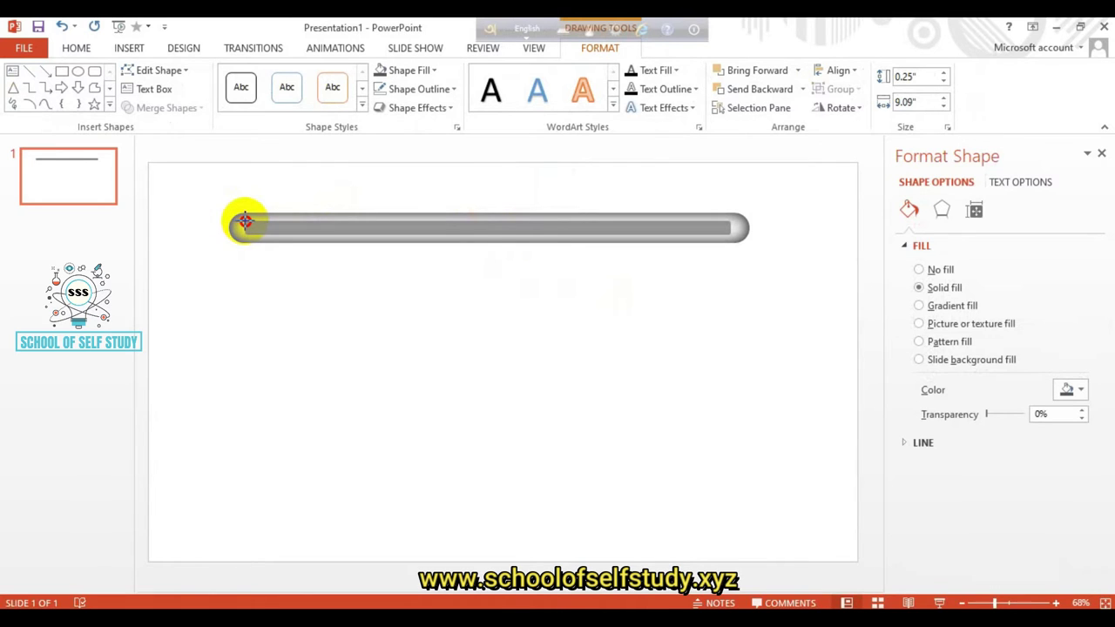
click(473, 229)
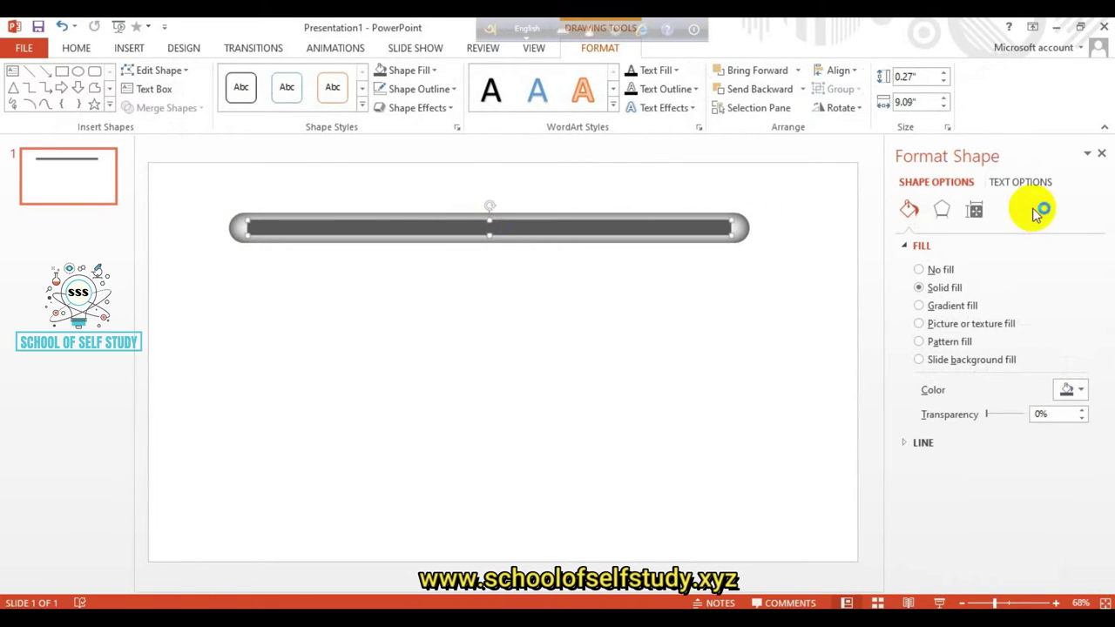
click(941, 210)
click(1082, 270)
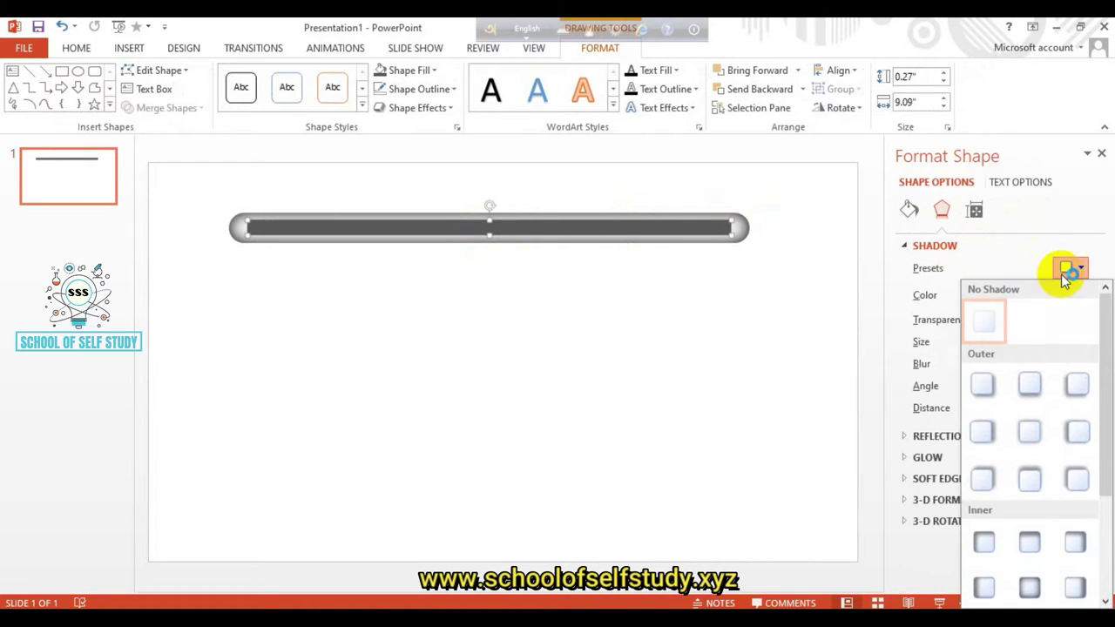
click(993, 551)
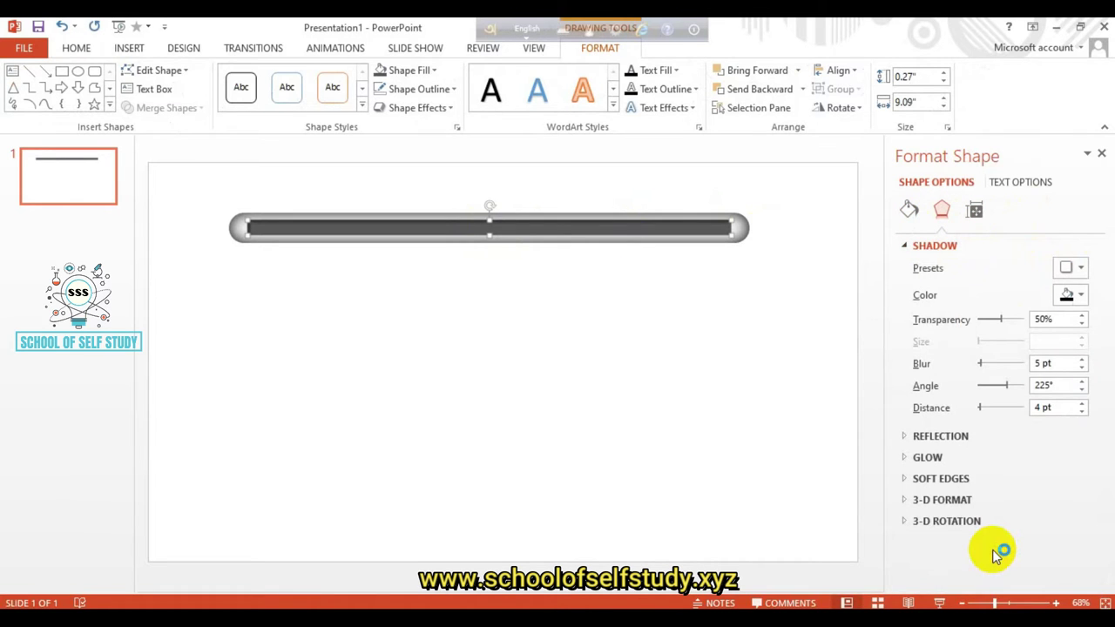
key(Escape)
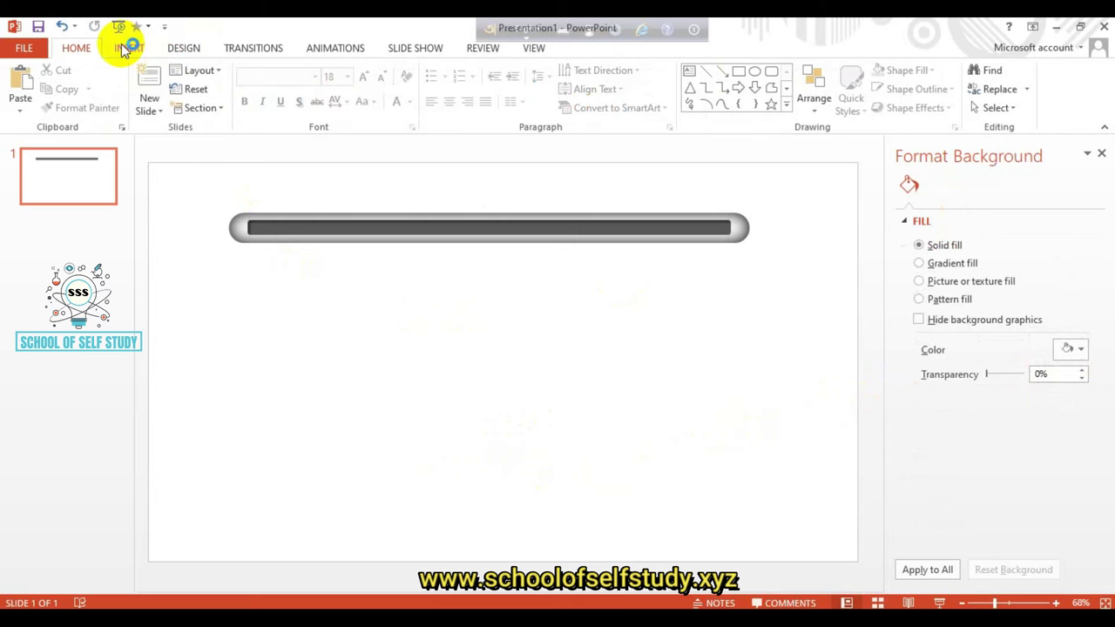
click(126, 48)
Step: Draw a circle below the bar's left end and size it to 2.4 inches
click(278, 91)
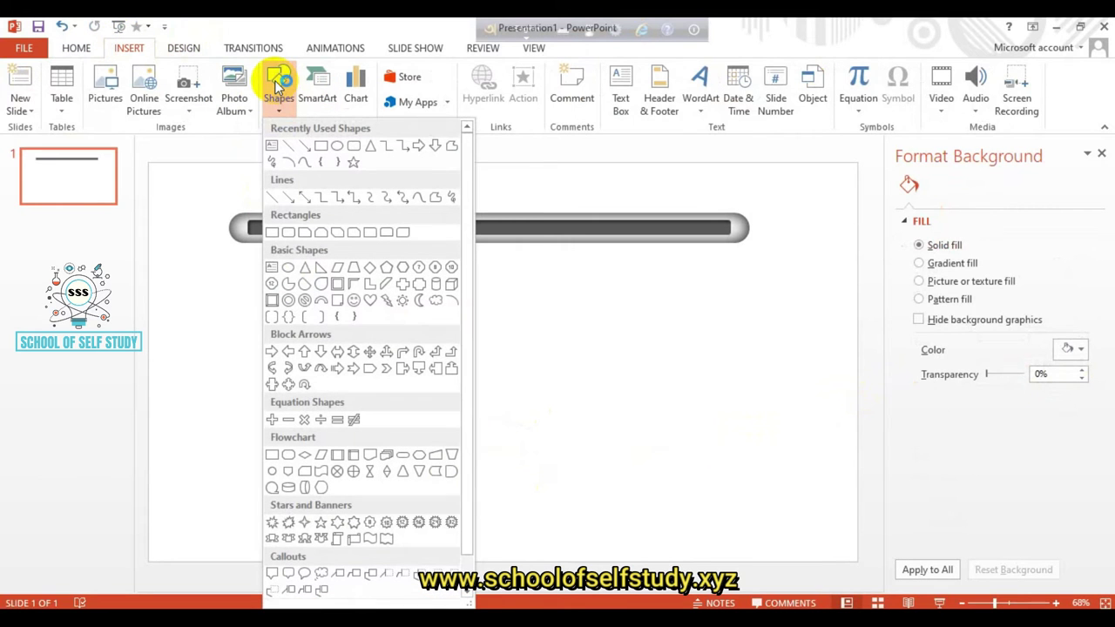
click(287, 268)
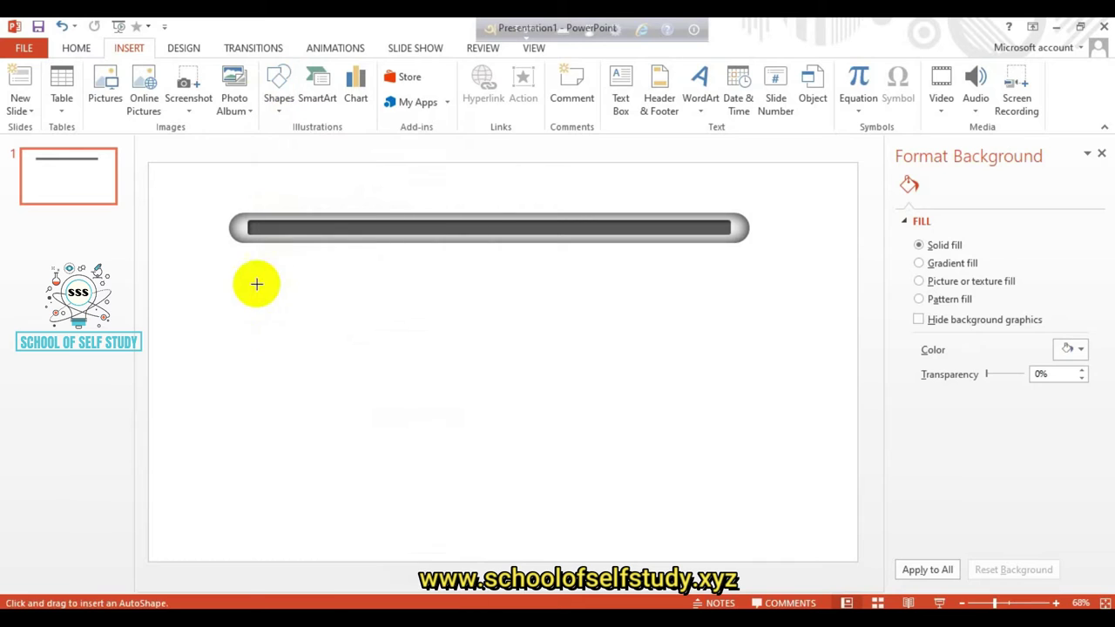
drag(280, 368, 366, 451)
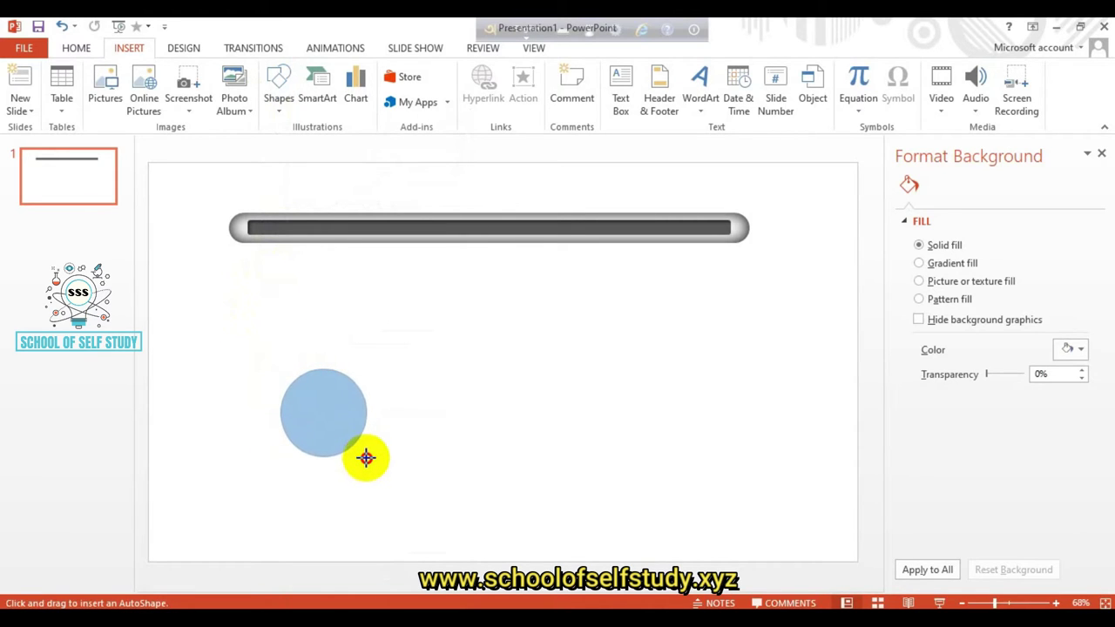
drag(366, 451, 397, 485)
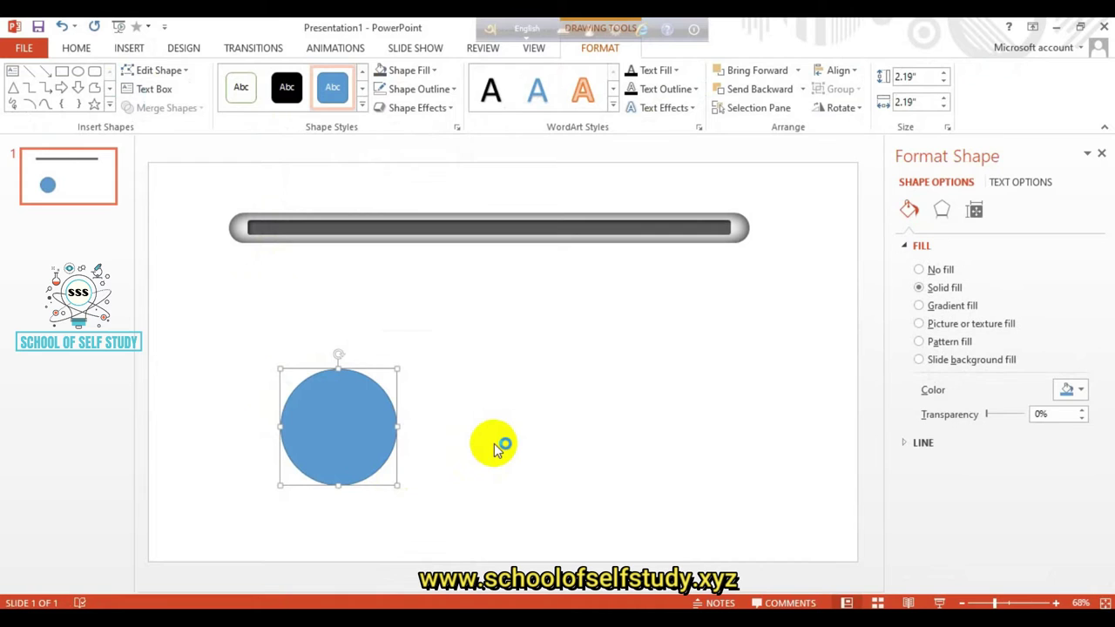
click(912, 78)
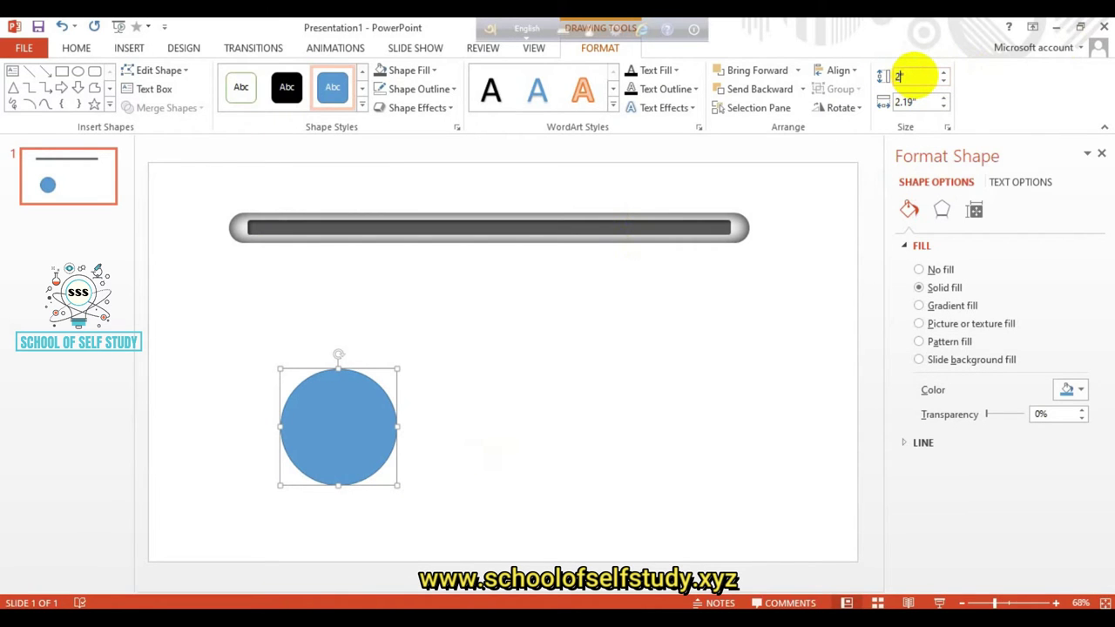
text(.4)
click(905, 102)
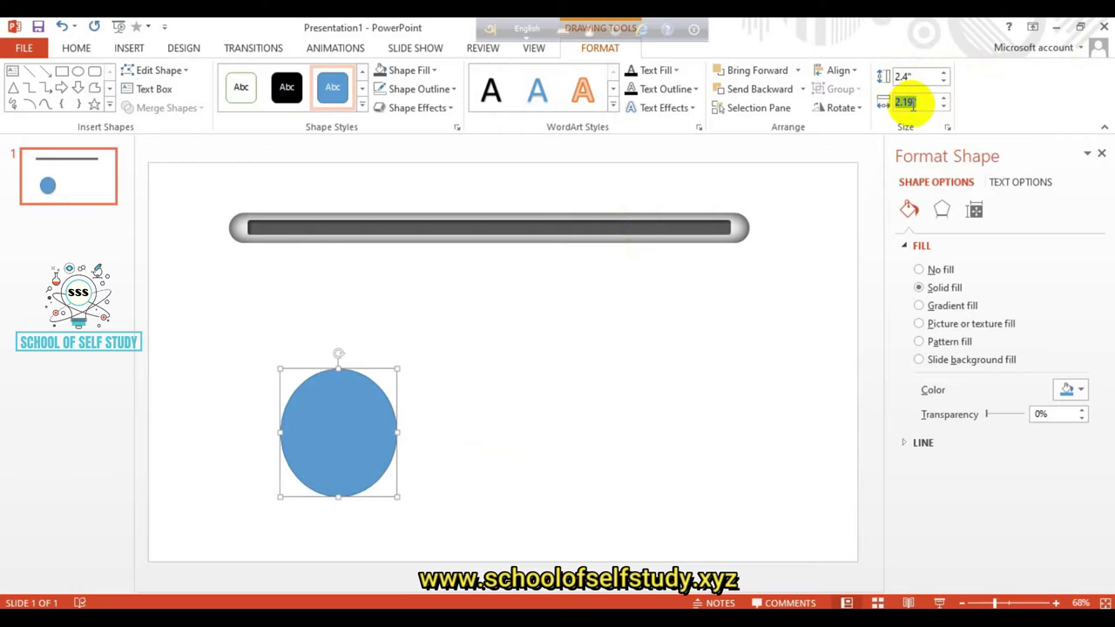
click(913, 102)
text(4)
key(Return)
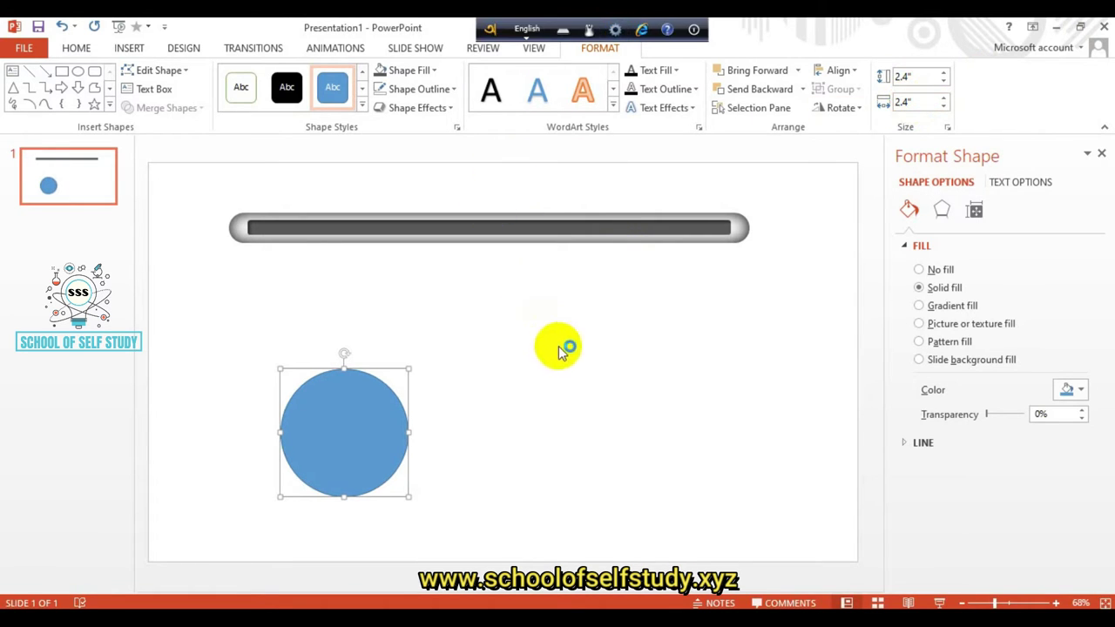
click(490, 421)
click(349, 426)
Step: Apply a gradient fill to the circle and recolour its first and last stops
click(919, 306)
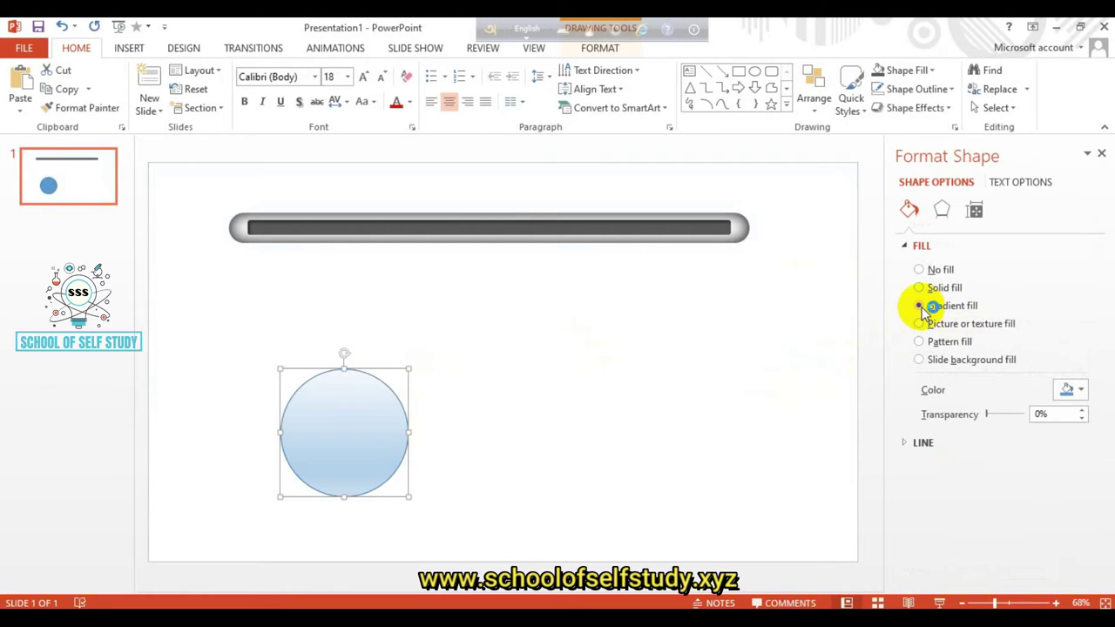
click(935, 521)
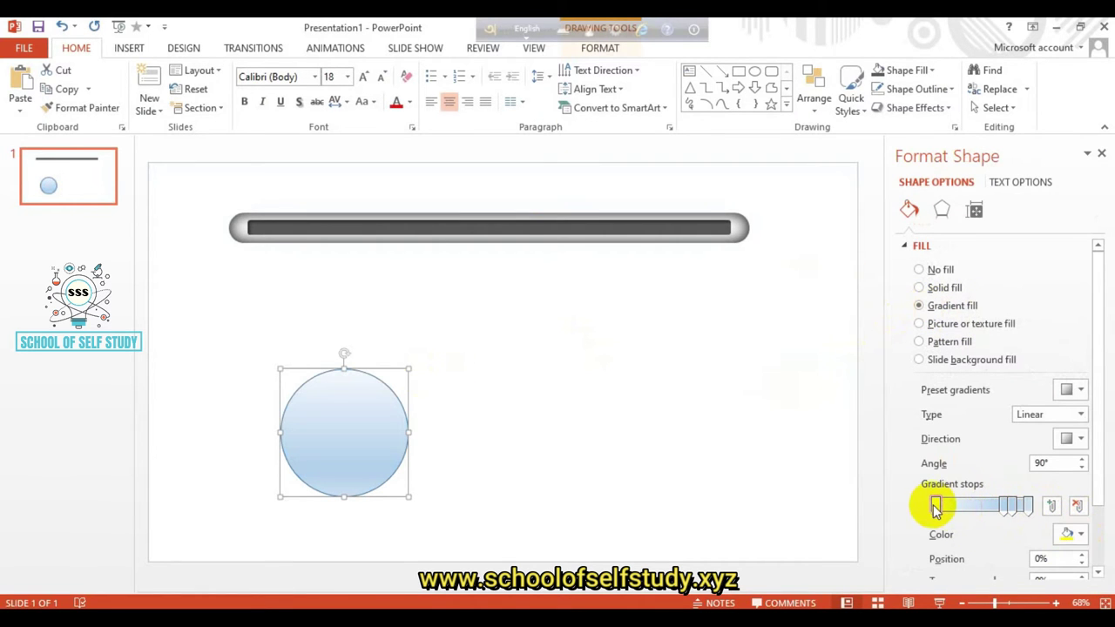
click(1072, 533)
click(1036, 447)
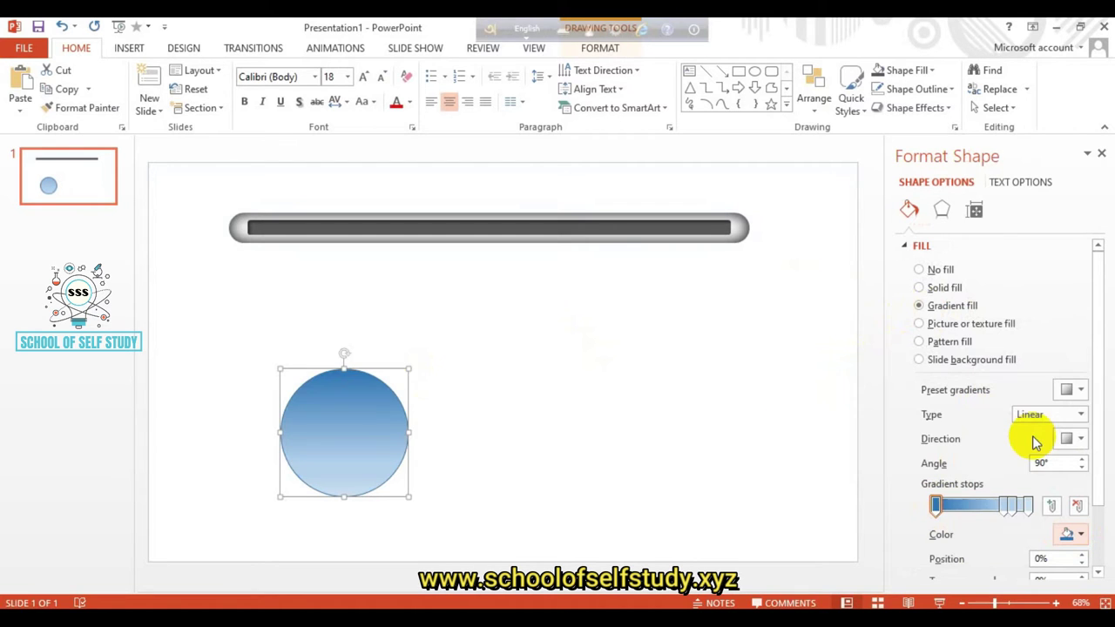
click(1073, 533)
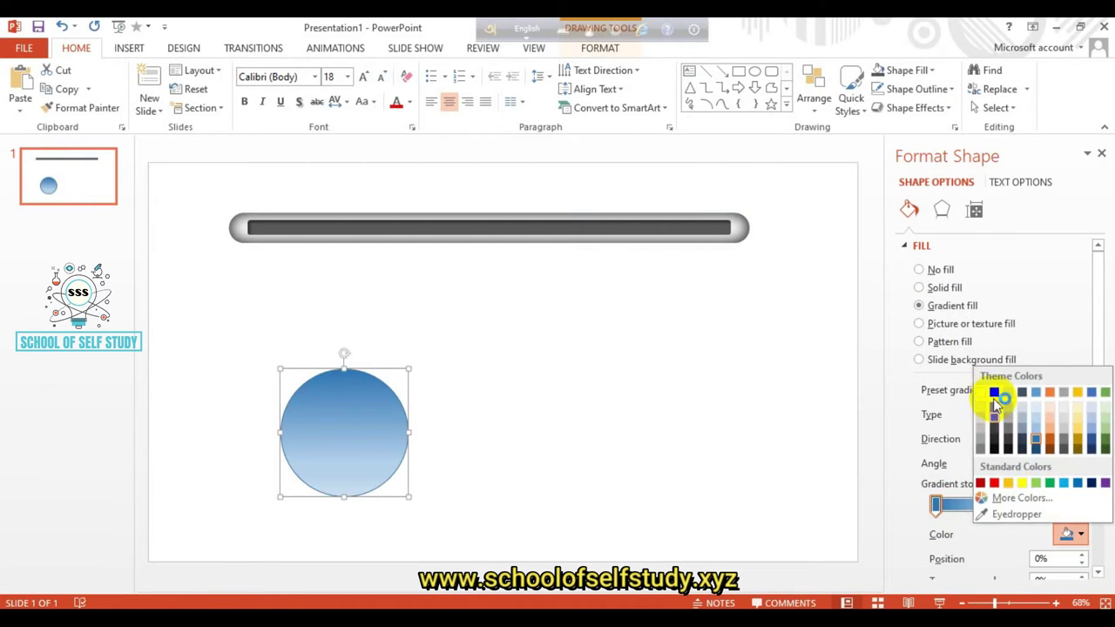
click(973, 395)
click(1017, 506)
click(1073, 533)
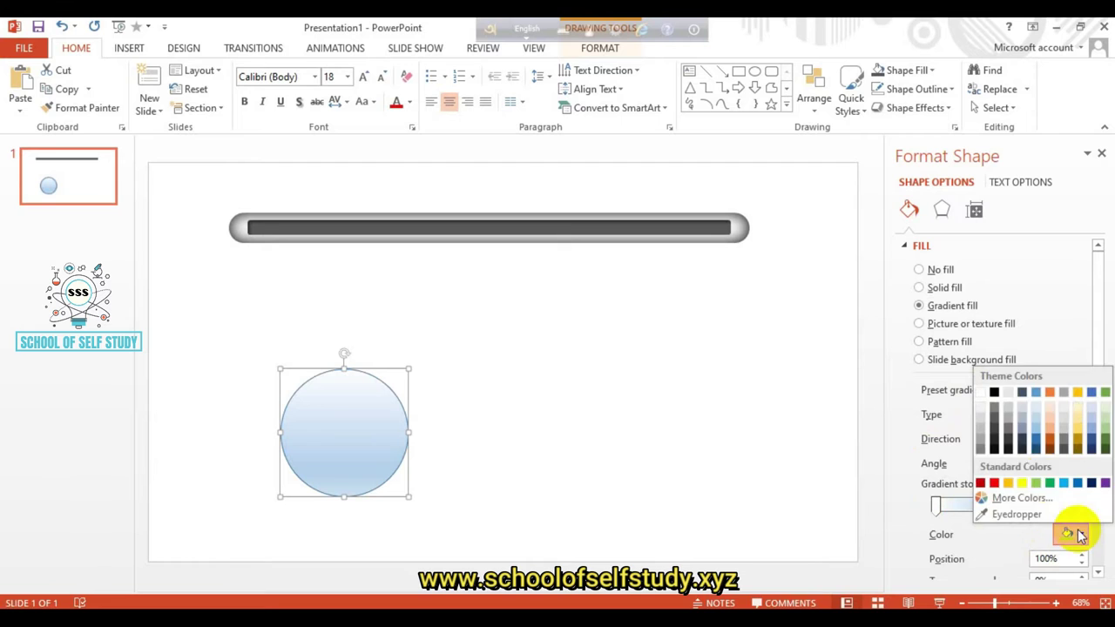
click(1039, 445)
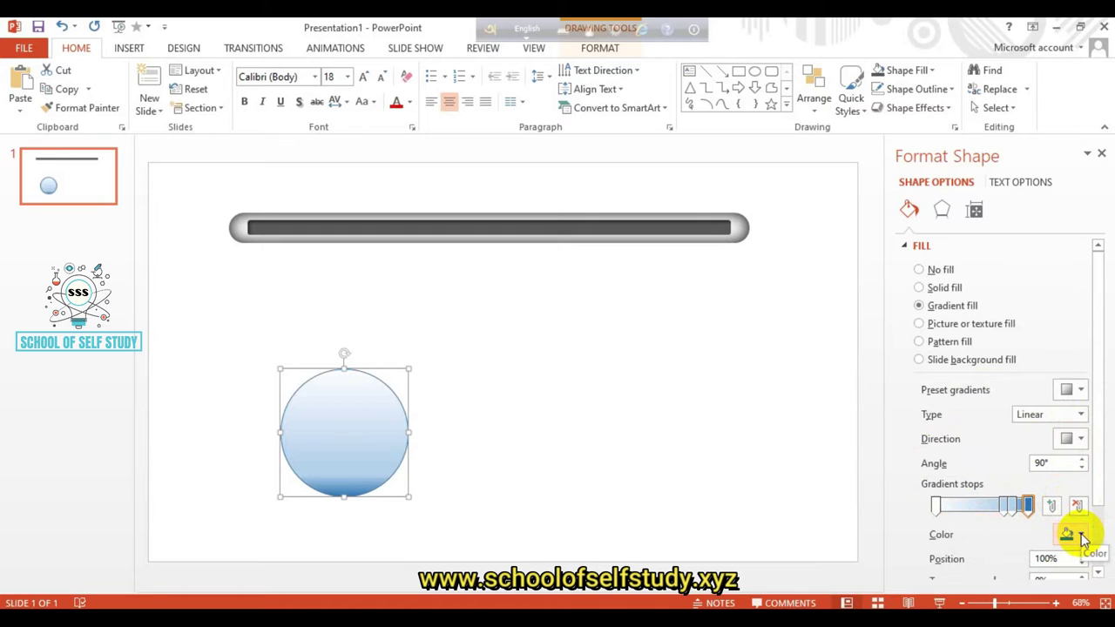
Step: Colour the gradient stop at 83% orange
scroll(1082, 539, down, 2)
click(1013, 425)
click(1080, 453)
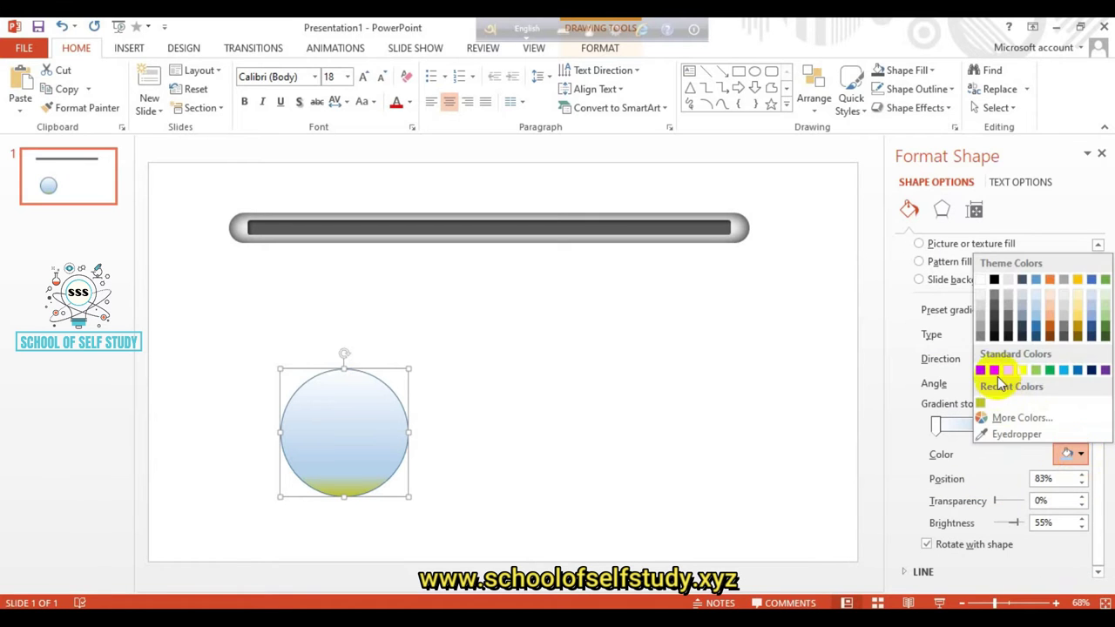
click(1007, 370)
click(1079, 453)
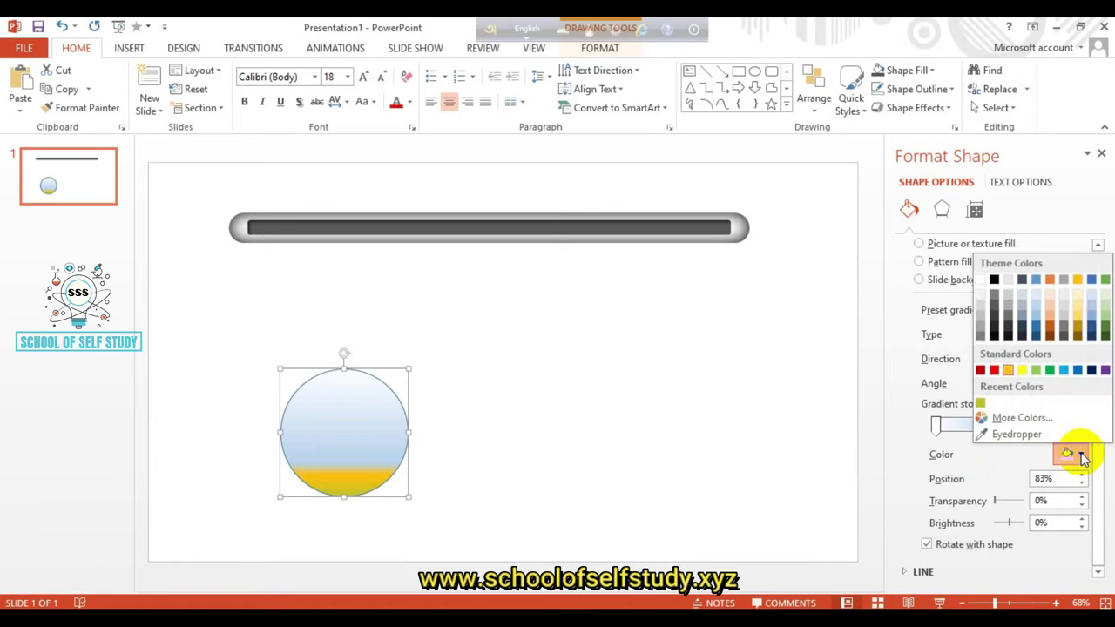
click(1022, 458)
Step: Set the 74% gradient stop to a custom yellow and shift it to 71%
click(1001, 424)
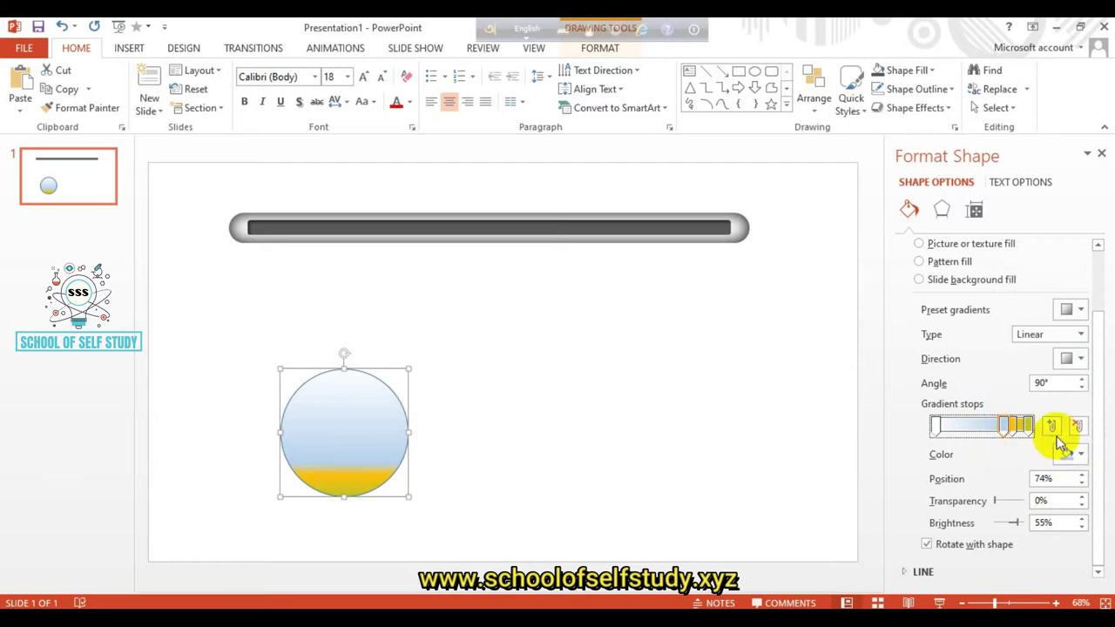
click(1075, 454)
click(1010, 418)
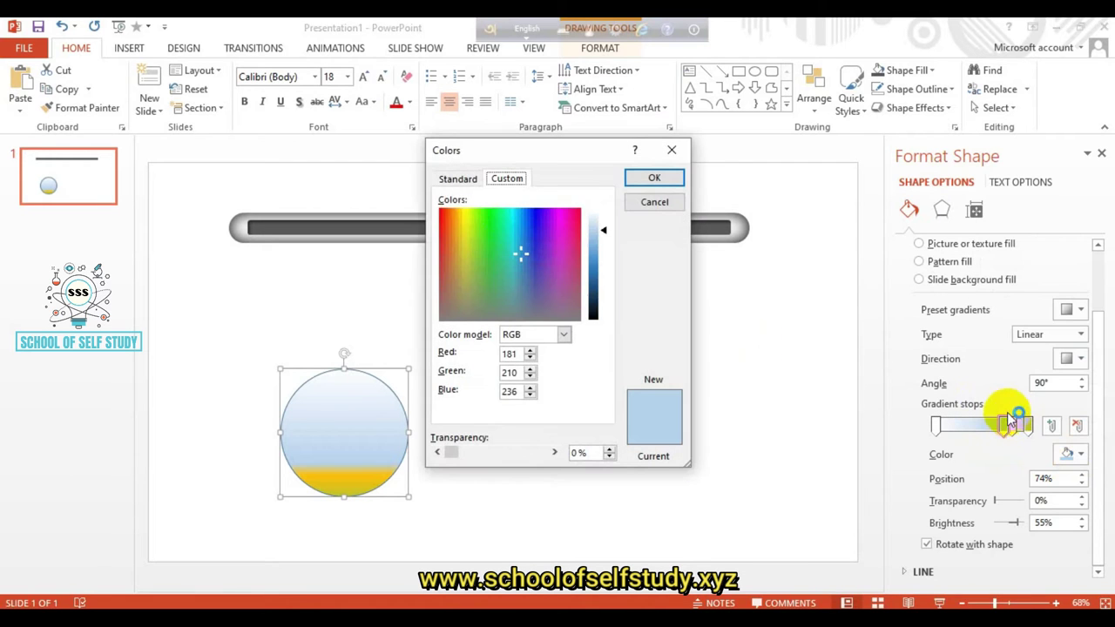
click(462, 213)
click(654, 177)
drag(1006, 424, 1002, 425)
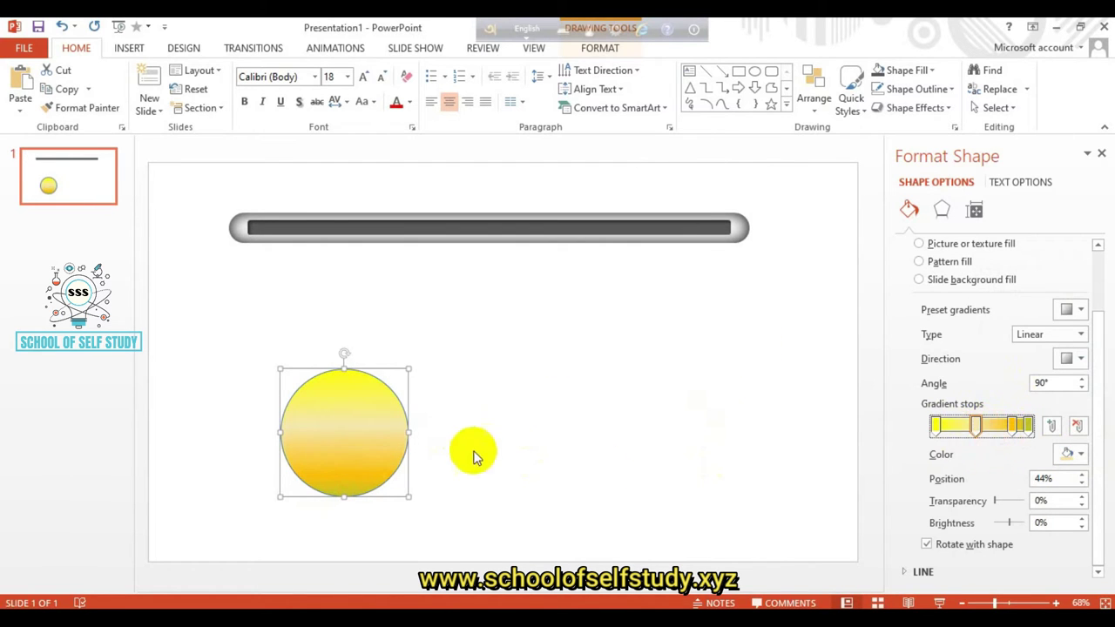
click(514, 446)
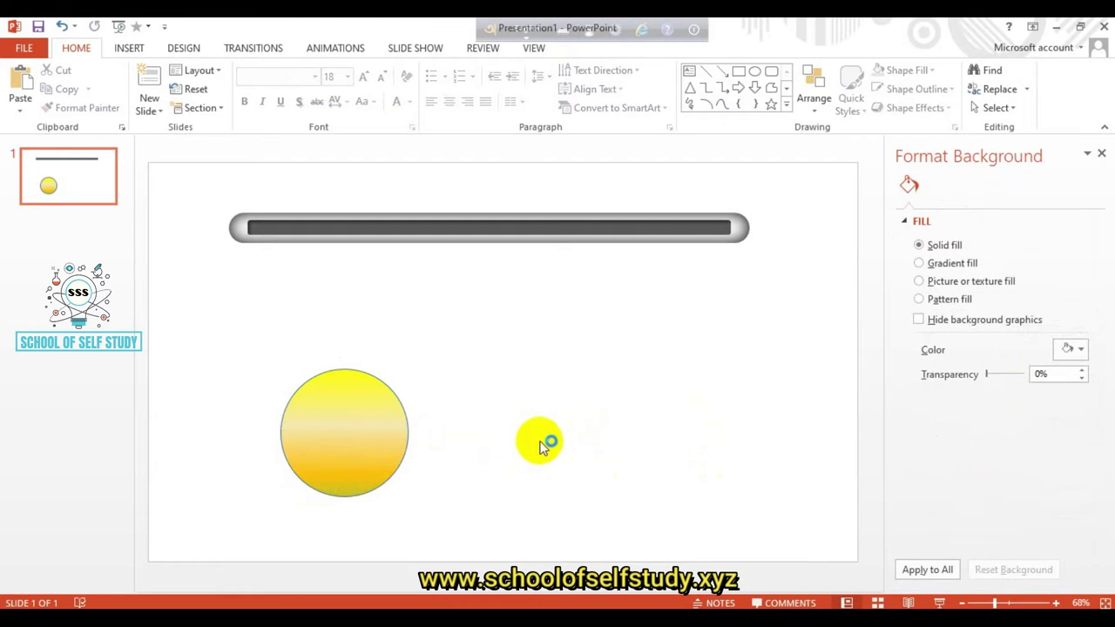
Step: Set the circle's line to 100% transparency as a gradient line and move the first fill stop to 14%
click(349, 436)
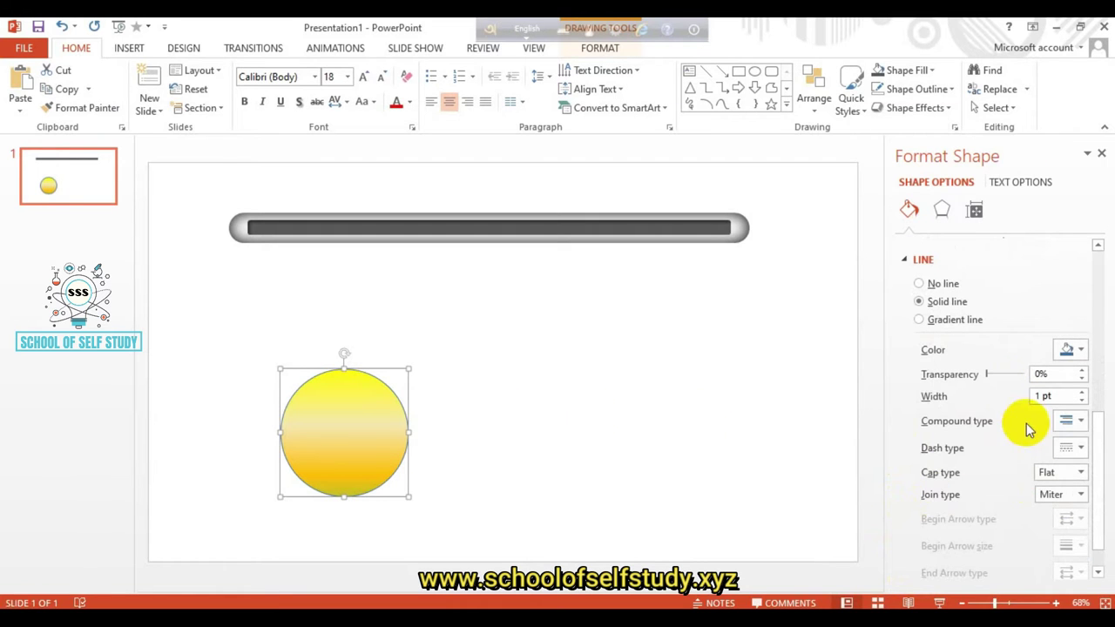
drag(987, 374, 1024, 374)
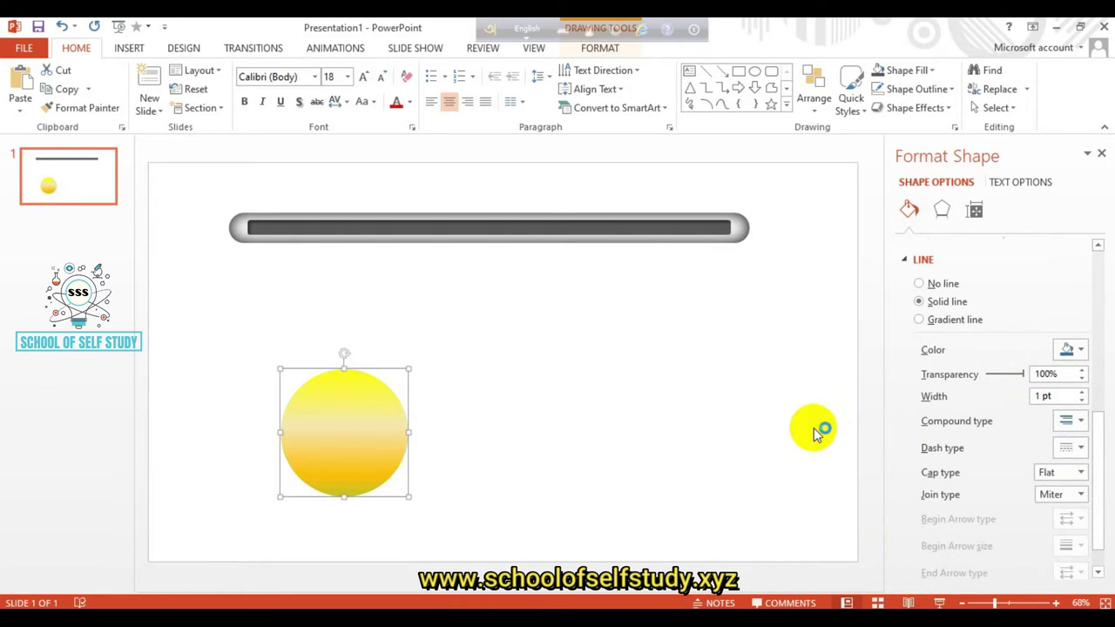
scroll(953, 431, up, 2)
click(953, 406)
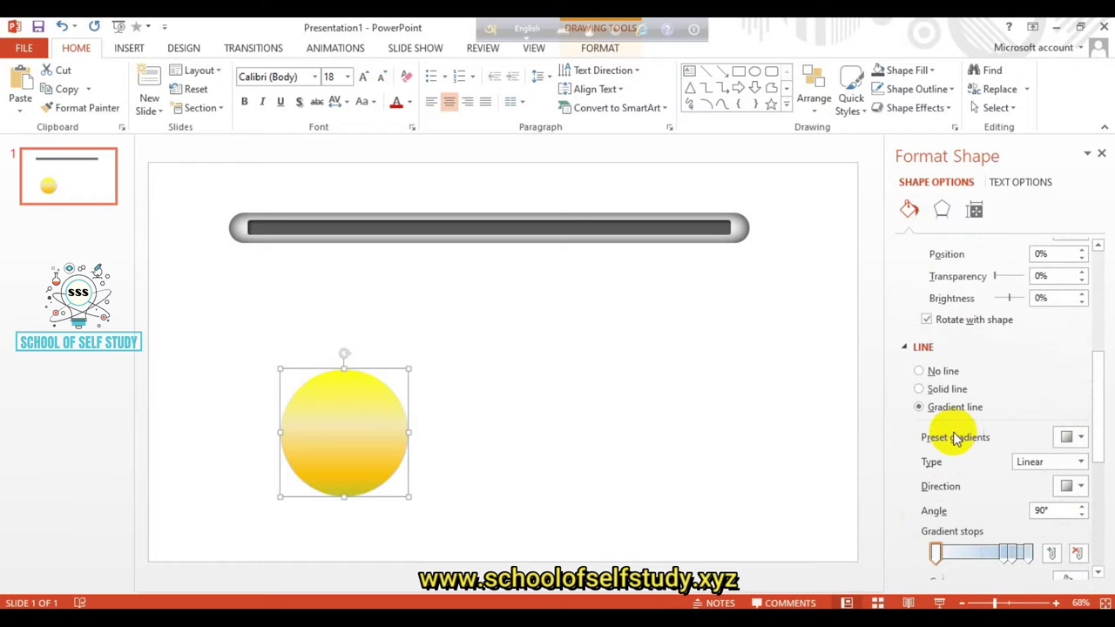
scroll(955, 438, up, 2)
scroll(955, 438, up, 2)
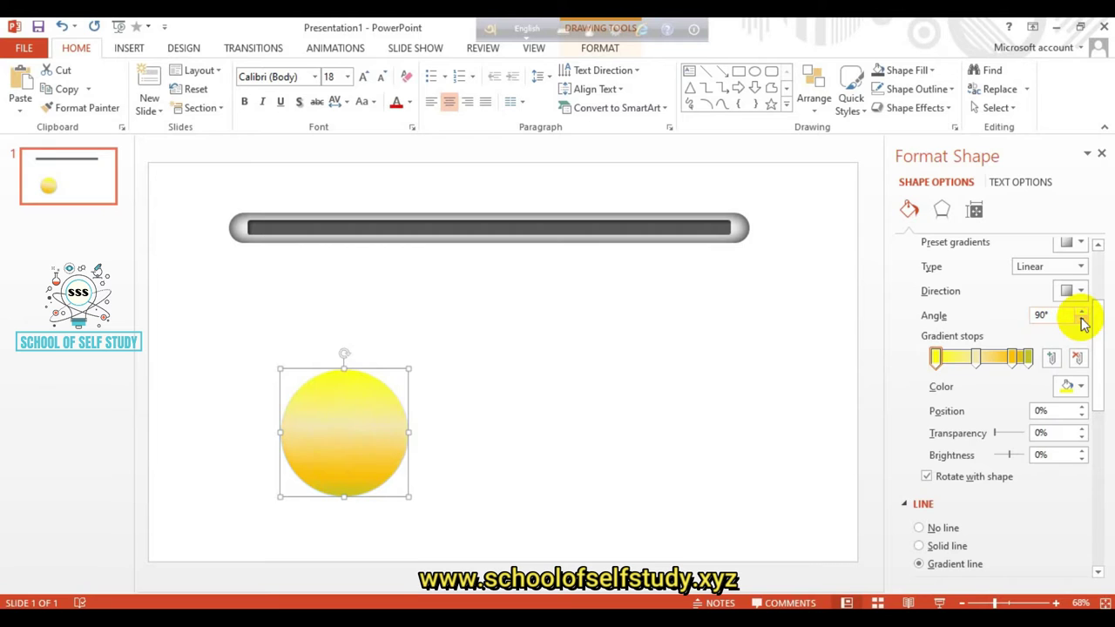
scroll(945, 435, up, 4)
drag(935, 506, 945, 508)
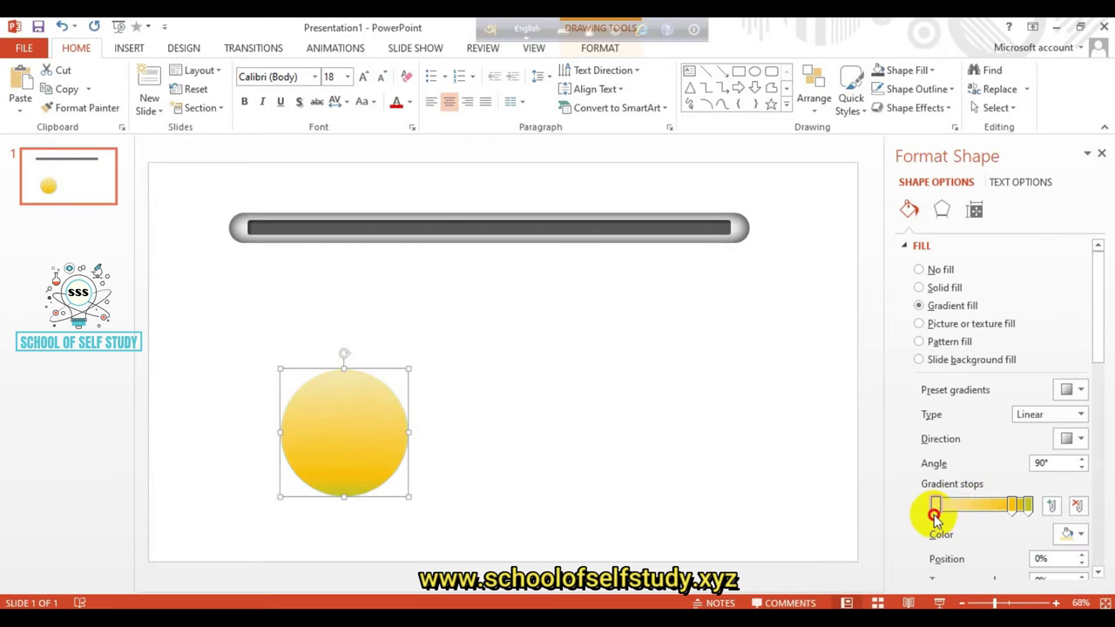
click(779, 377)
click(365, 417)
Step: Draw a small oval near the yellow circle's top with no outline
click(584, 354)
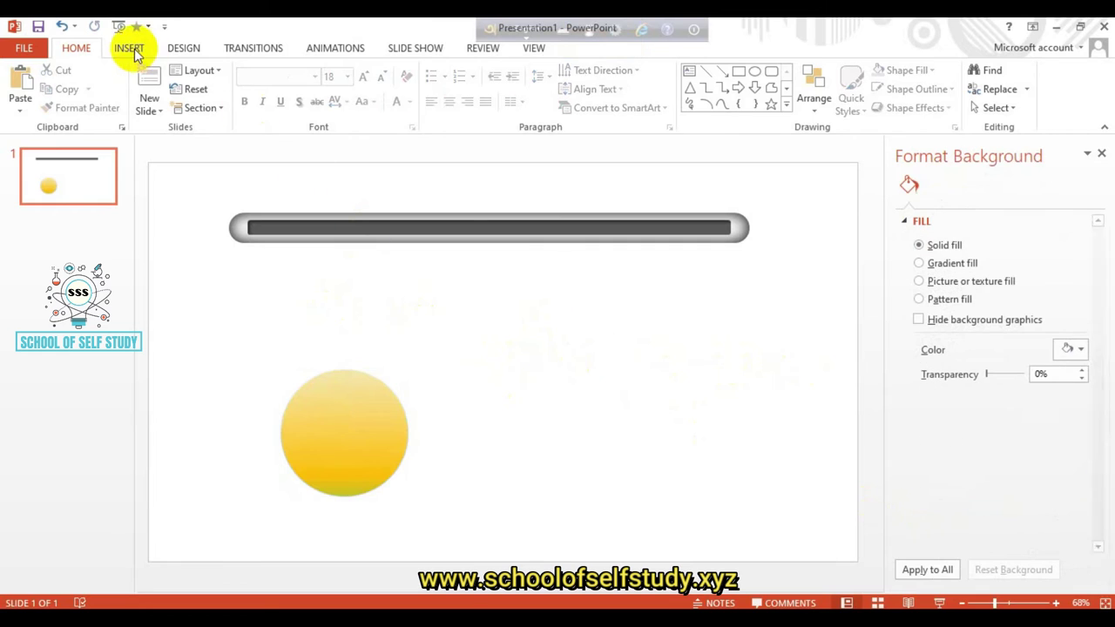
click(129, 48)
click(278, 87)
click(290, 266)
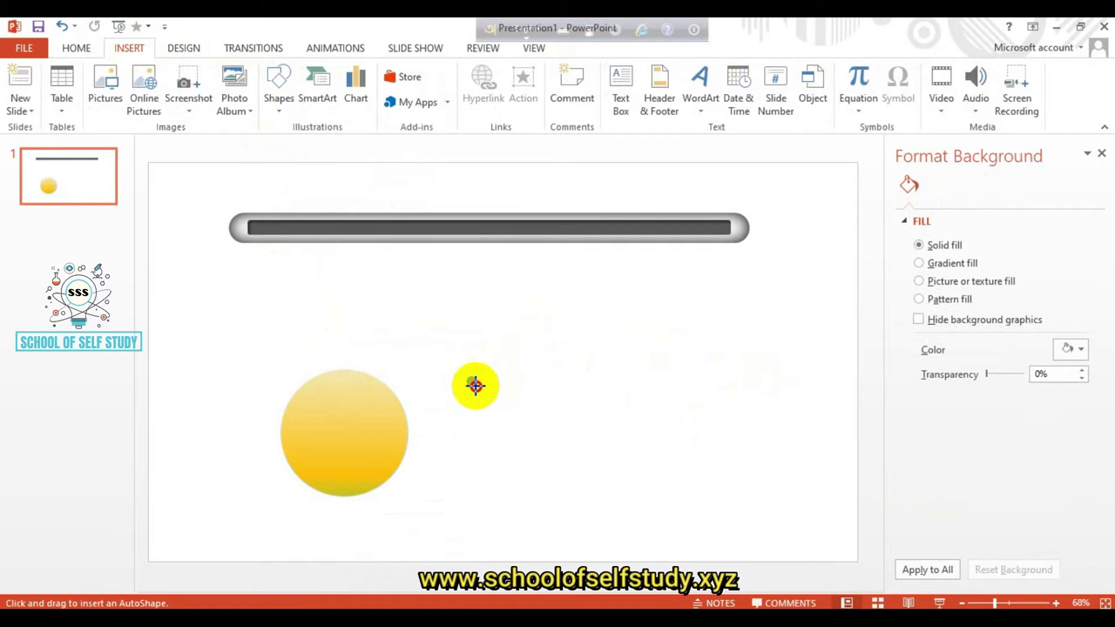
drag(475, 386, 489, 399)
scroll(493, 390, up, 3)
right_click(525, 366)
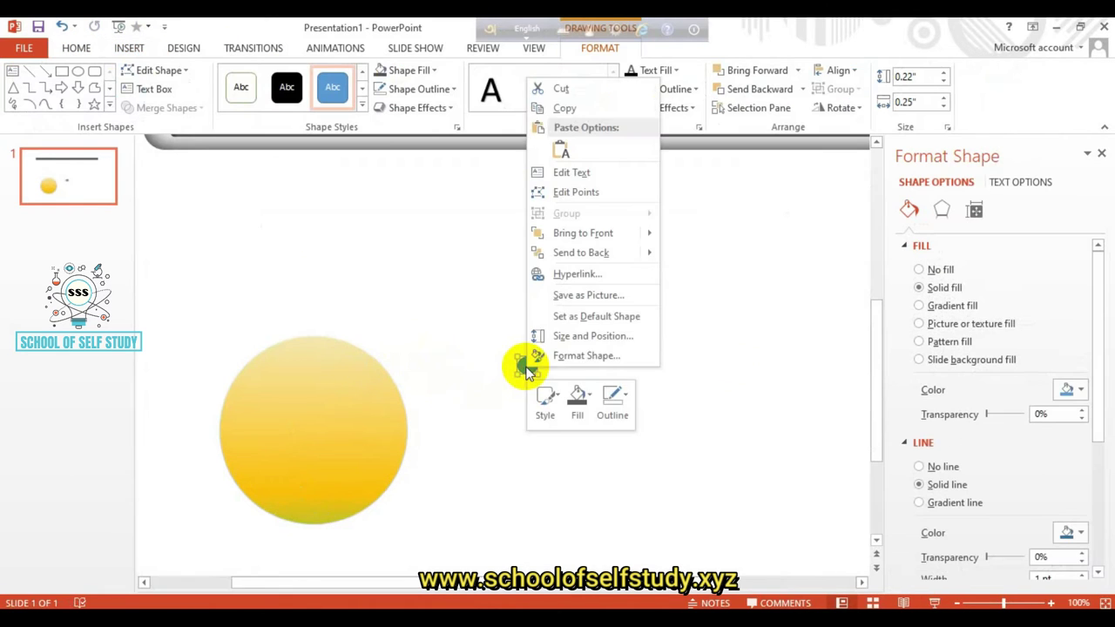
click(616, 400)
click(634, 287)
click(540, 350)
Step: Nudge the small oval to the circle's edge and Subtract it from the circle with Merge Shapes
click(526, 366)
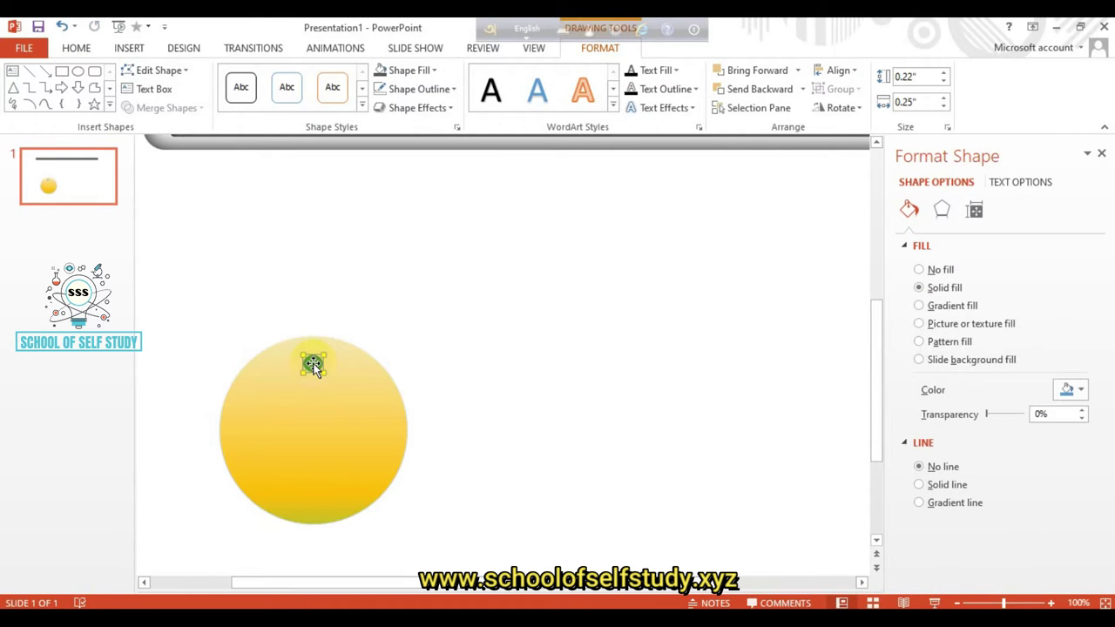
drag(314, 368, 314, 357)
click(341, 386)
shift+click(314, 351)
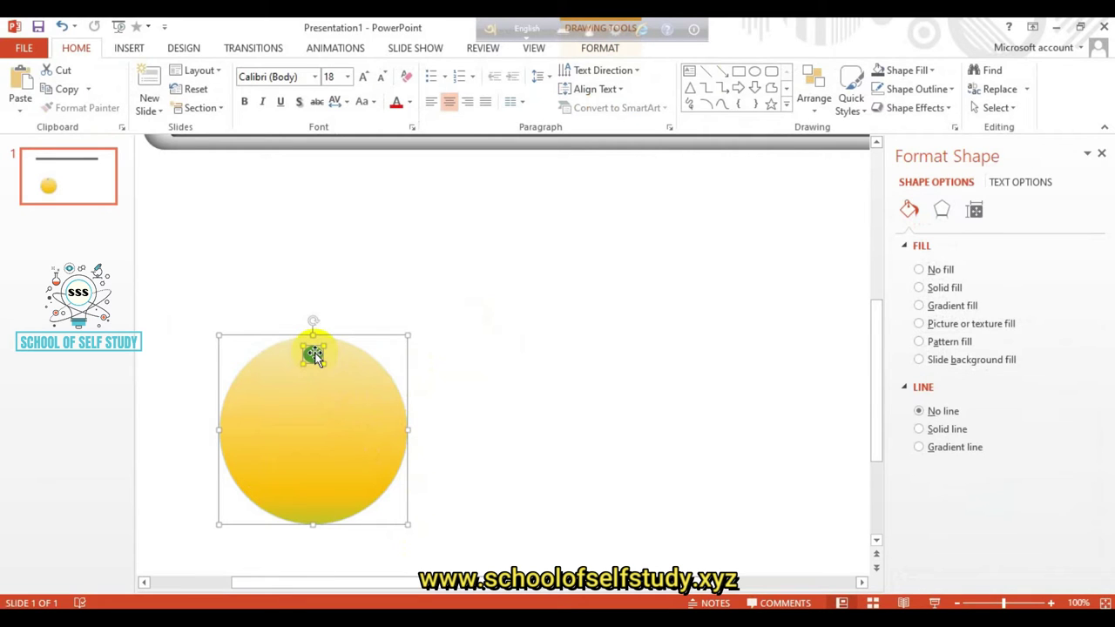
click(124, 48)
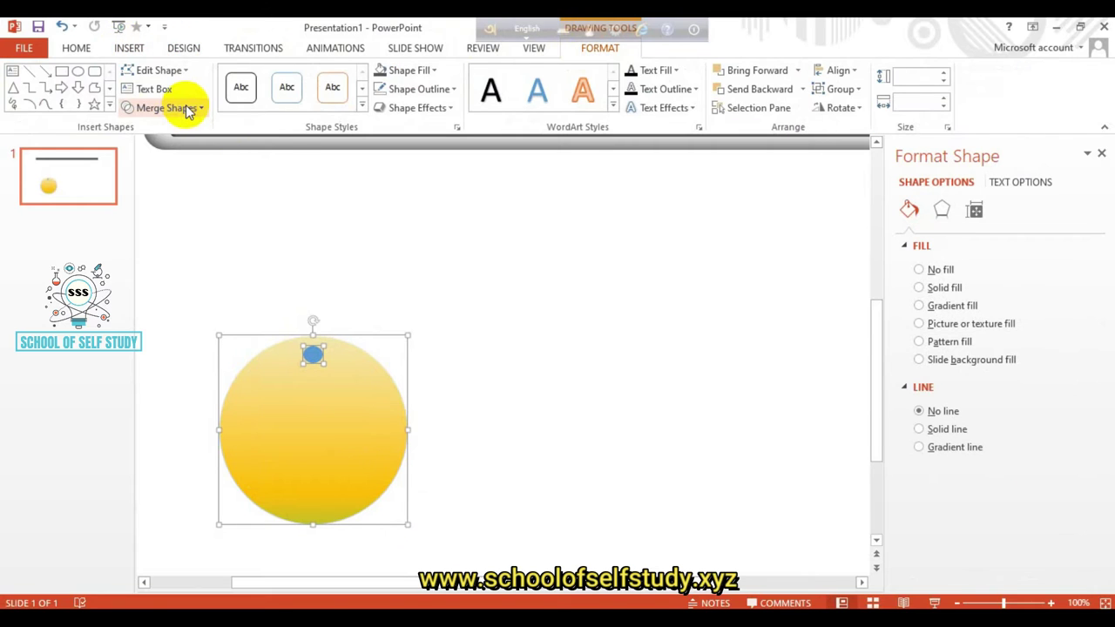
click(187, 108)
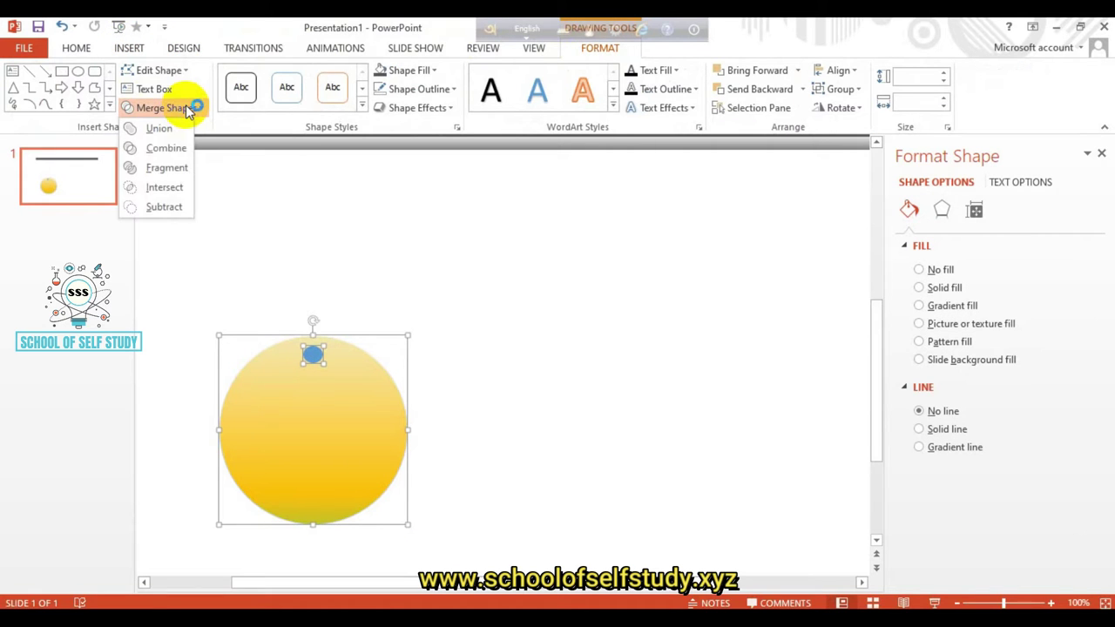
click(165, 206)
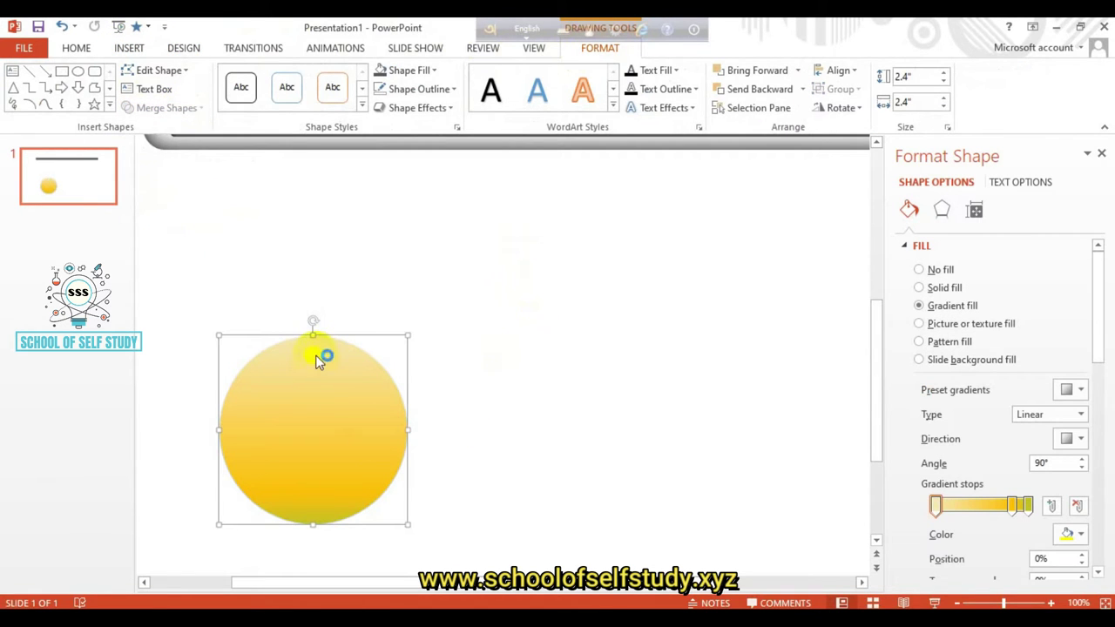
Step: Copy the holed circle to the right and recolour its gradient stops green, spreading green across most of it
scroll(550, 358, up, 1)
scroll(550, 359, down, 3)
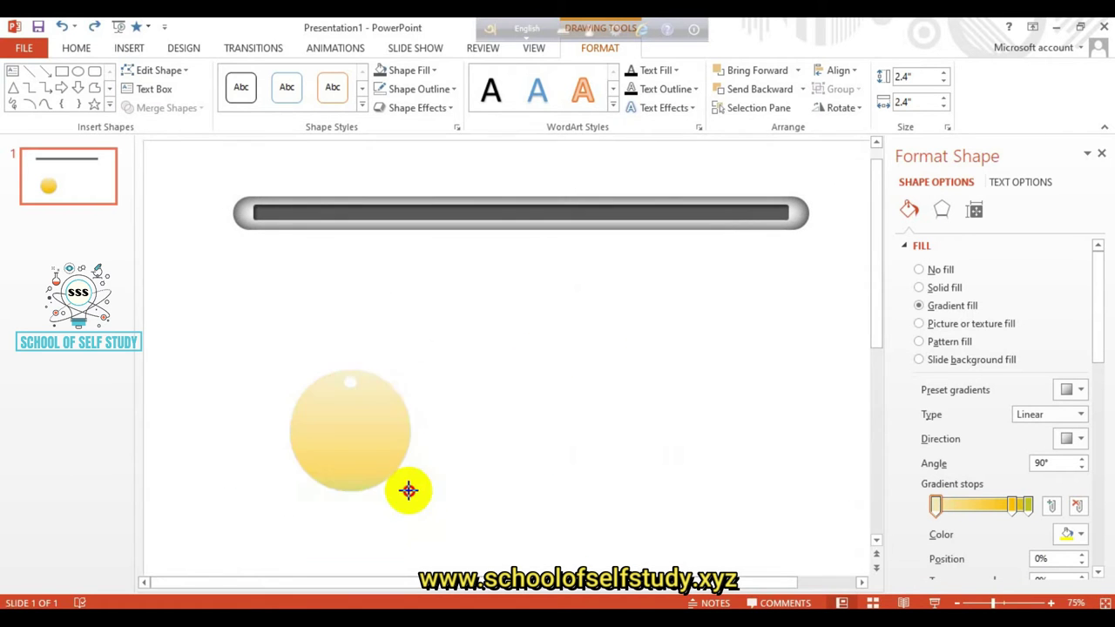
mouse_move(370, 427)
mouse_down()
mouse_move(514, 440)
mouse_move(513, 424)
mouse_up()
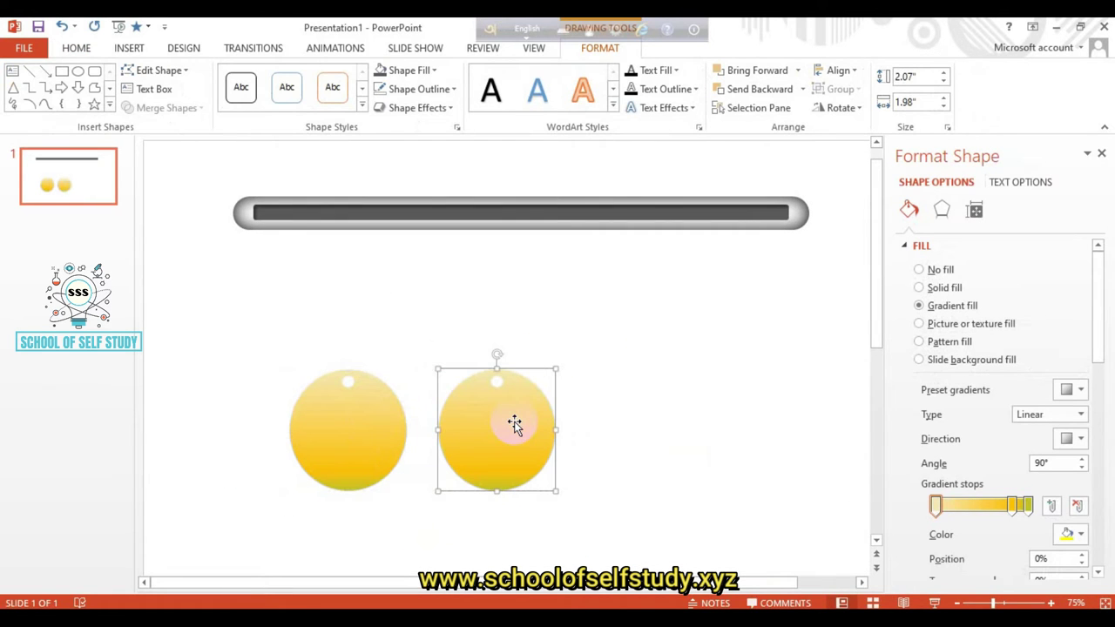
click(1078, 534)
click(1049, 449)
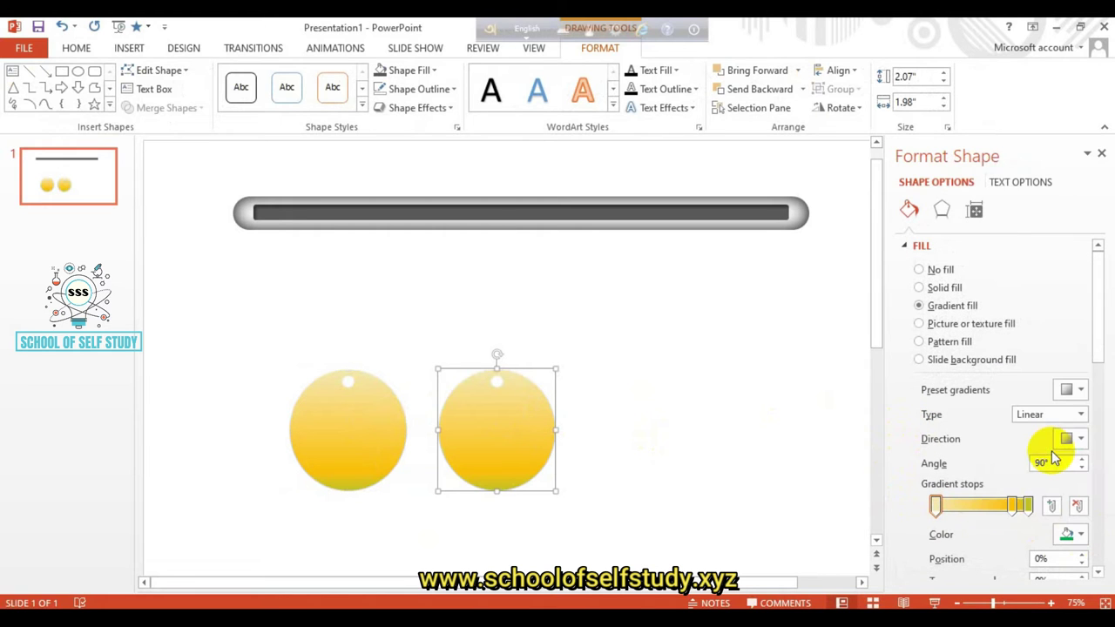
click(1028, 505)
click(1078, 535)
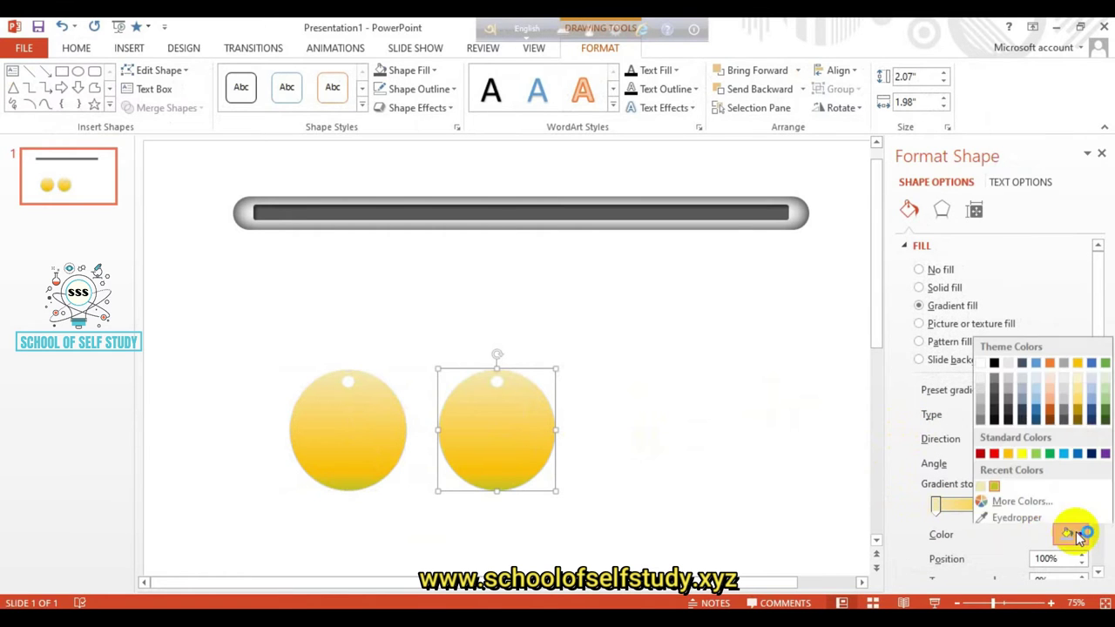
click(1051, 450)
drag(1027, 505, 1021, 507)
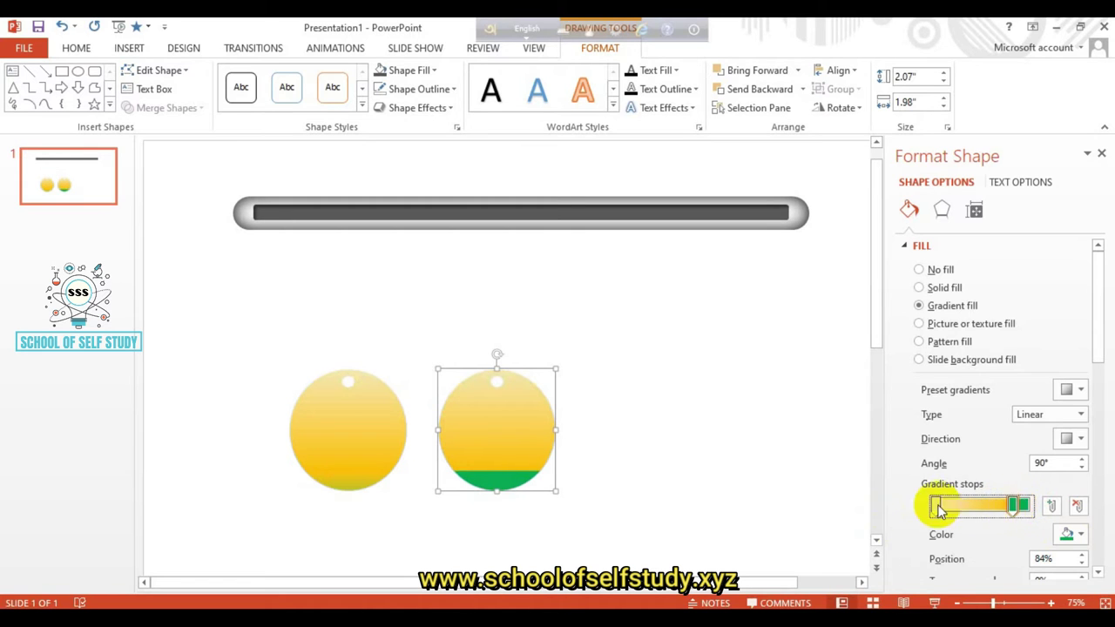
drag(1026, 507, 940, 507)
click(720, 409)
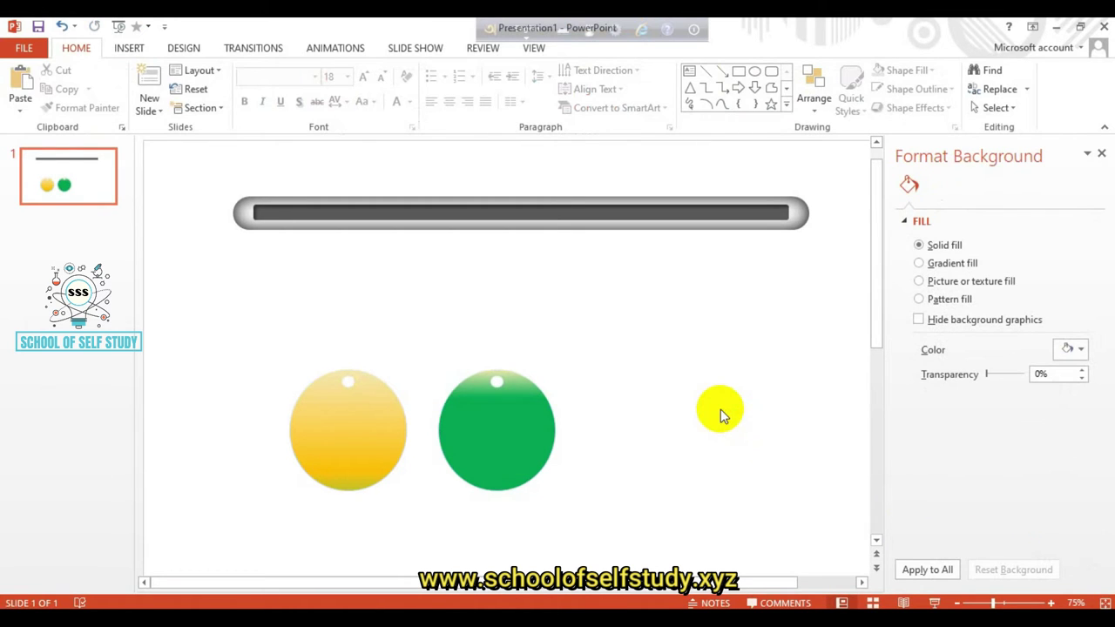
Step: Apply a reflection preset (50% transparency, 35% size, 0.5 pt blur) to both the yellow and green circles
click(483, 453)
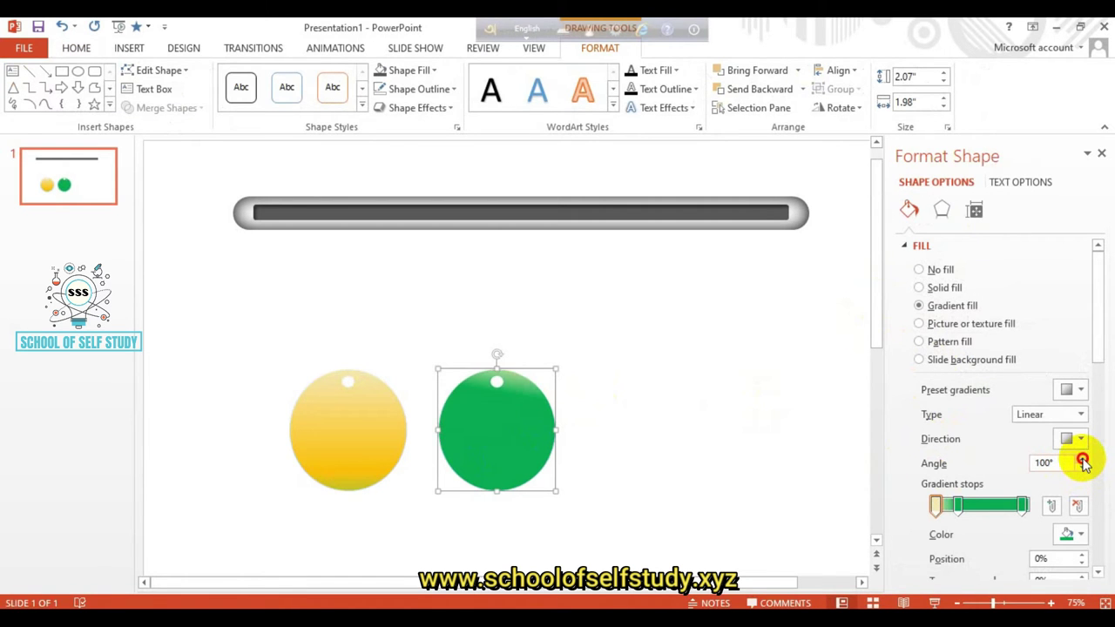
scroll(1084, 464, down, 2)
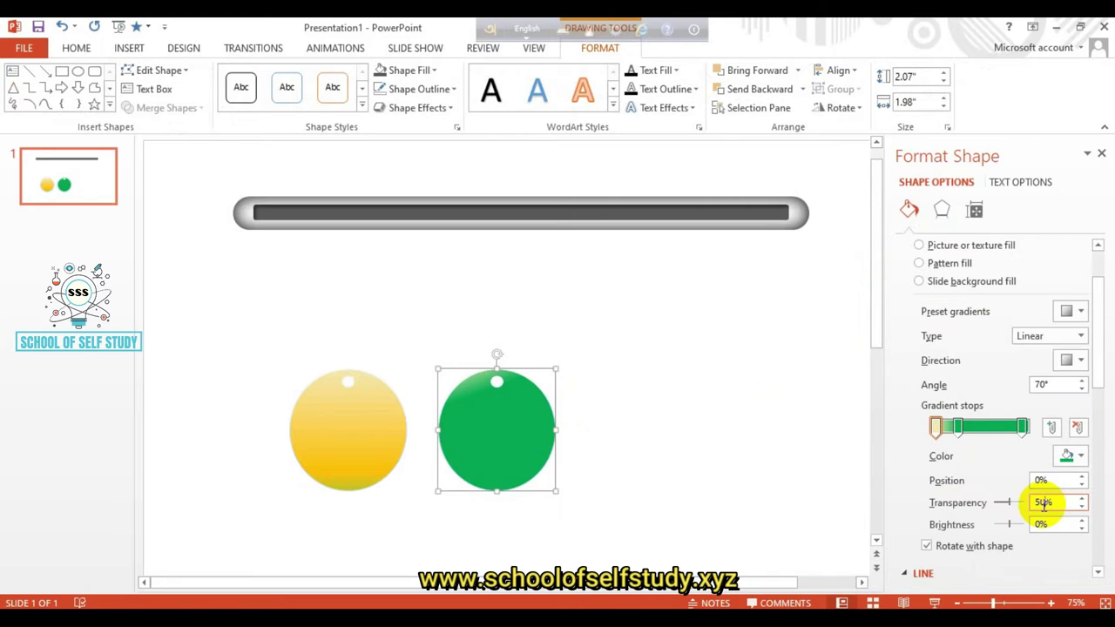
click(351, 447)
shift+click(535, 427)
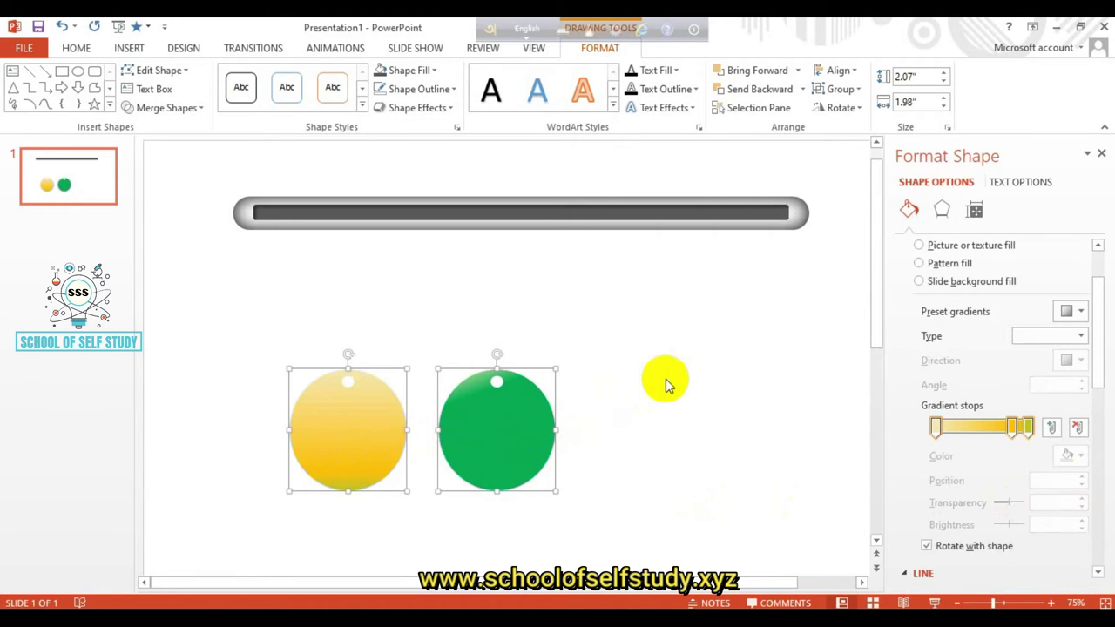
click(941, 210)
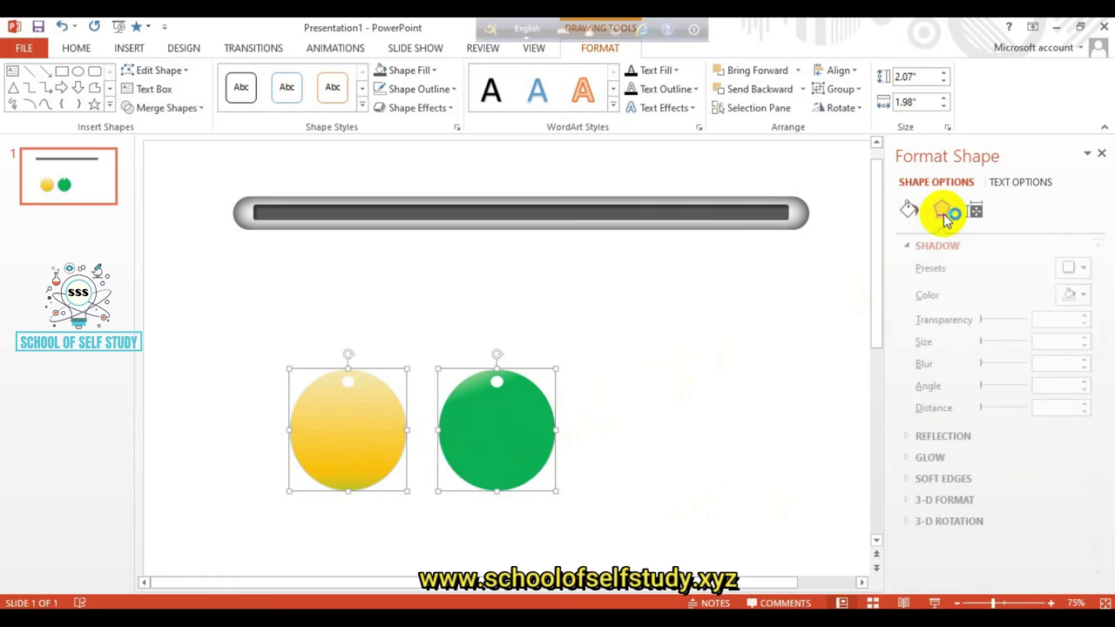
click(954, 438)
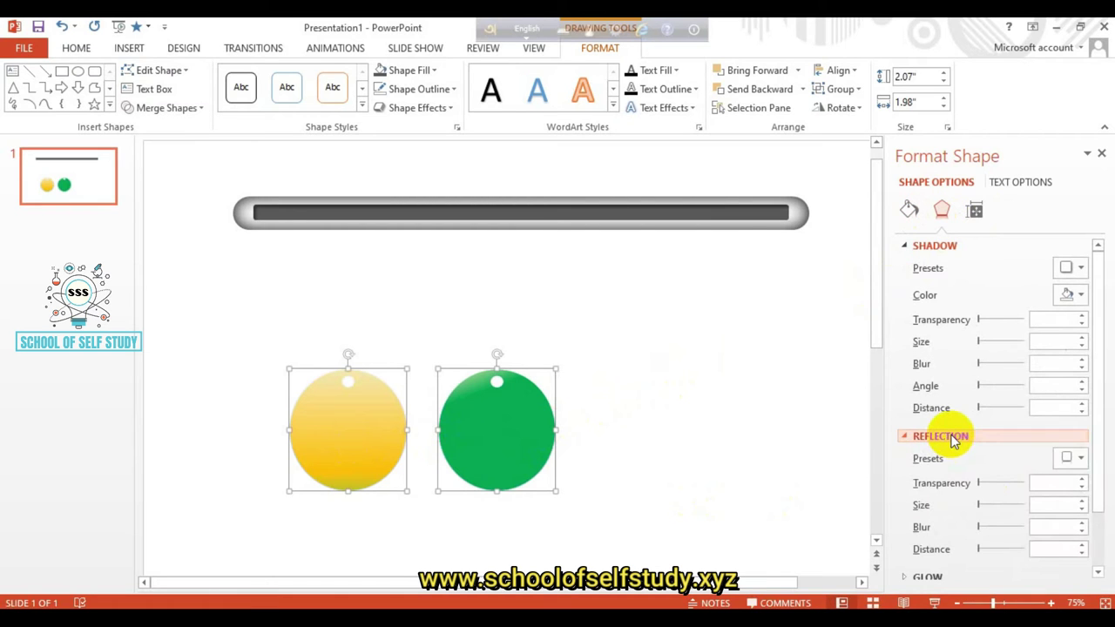
click(1072, 457)
click(976, 312)
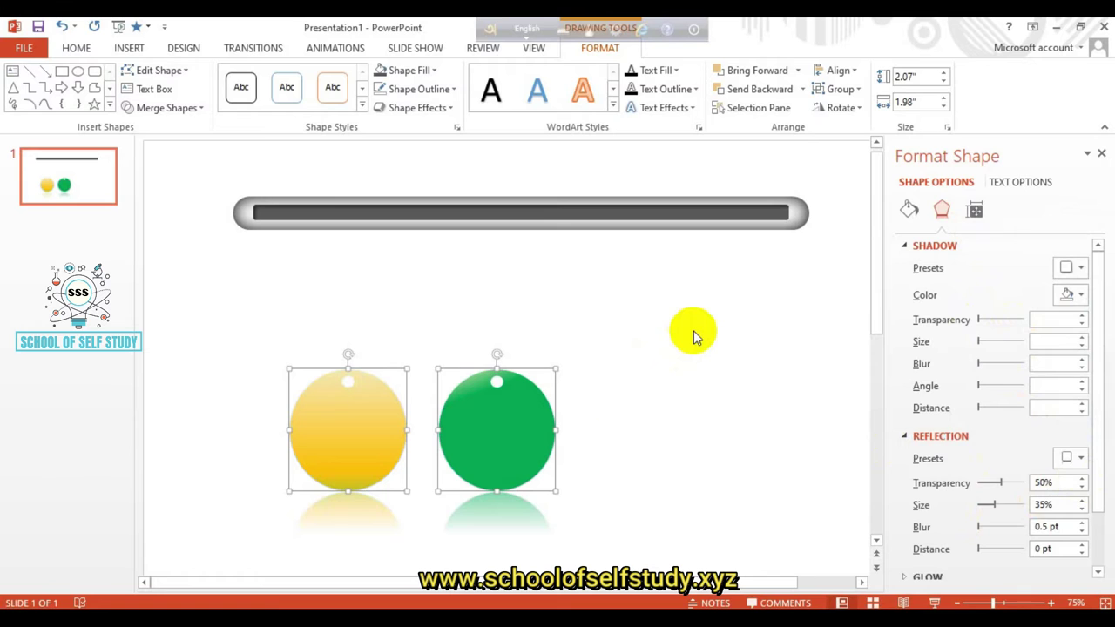
click(676, 369)
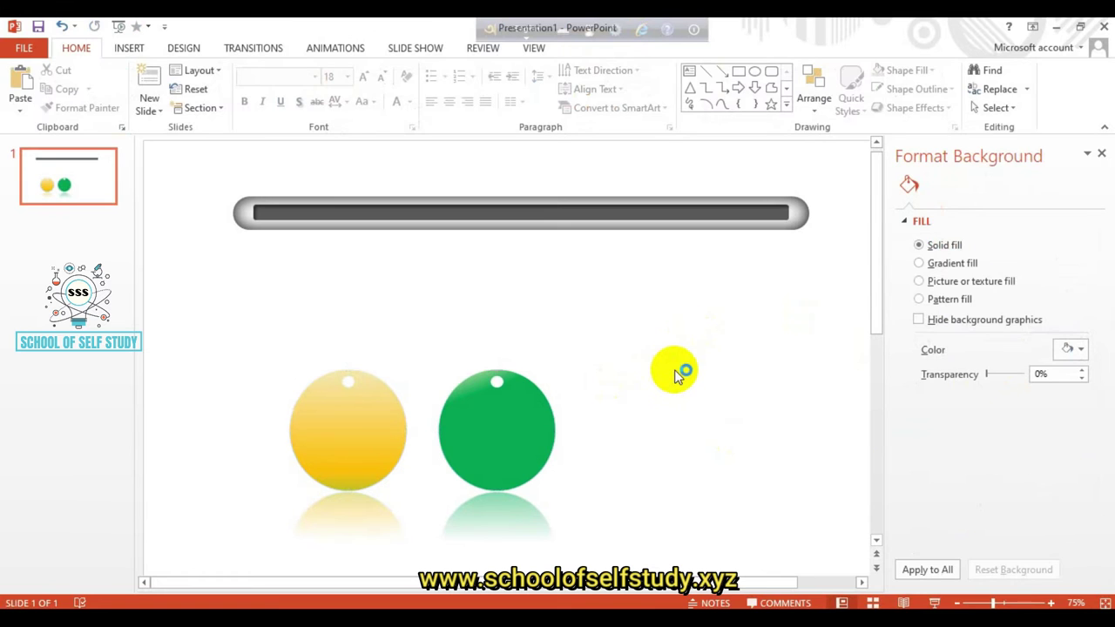
Step: Duplicate the green circle to add more green copies to the row
click(478, 424)
ctrl+drag(530, 427, 816, 428)
mouse_move(493, 406)
mouse_down()
mouse_move(501, 412)
mouse_move(444, 309)
mouse_up()
Step: Arrange the yellow and four green circles in an alternating high-low zigzag below the bar
drag(354, 432, 299, 432)
drag(442, 323, 416, 362)
drag(498, 430, 518, 442)
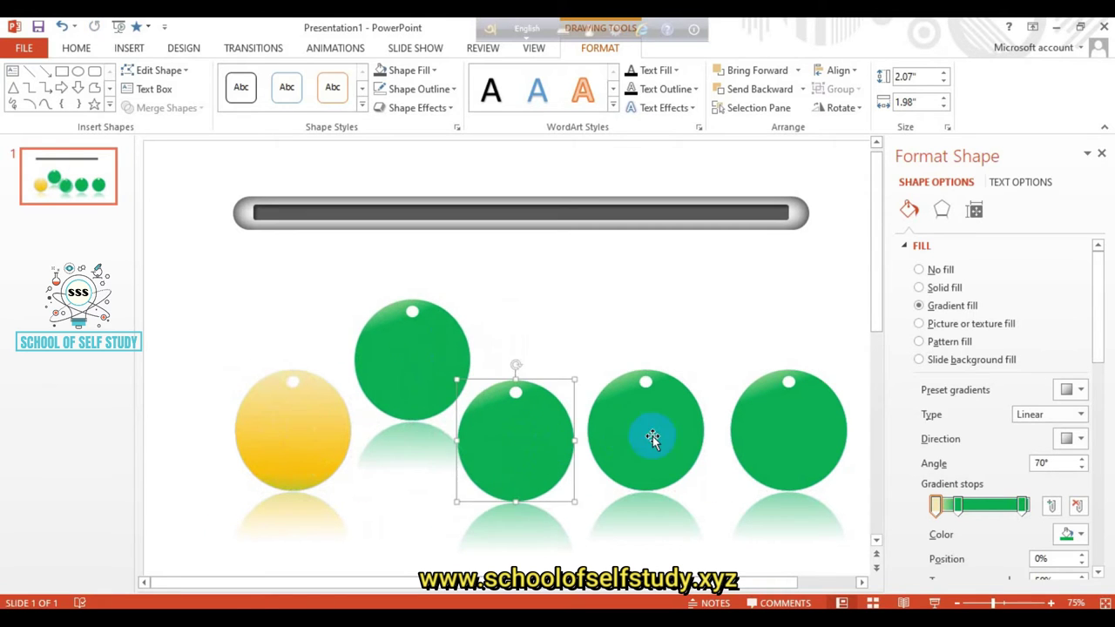
drag(652, 440, 642, 370)
drag(776, 428, 717, 435)
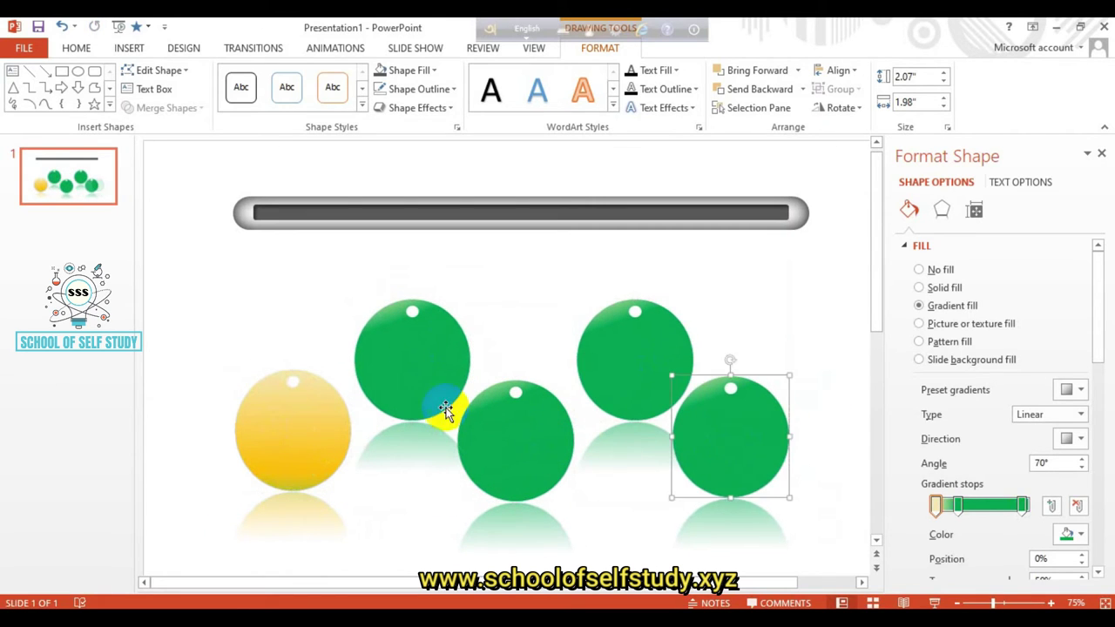
drag(445, 411, 433, 411)
drag(628, 360, 617, 359)
click(795, 340)
Step: Select the bottom-middle circle and make its rightmost gradient stop dark teal
click(448, 356)
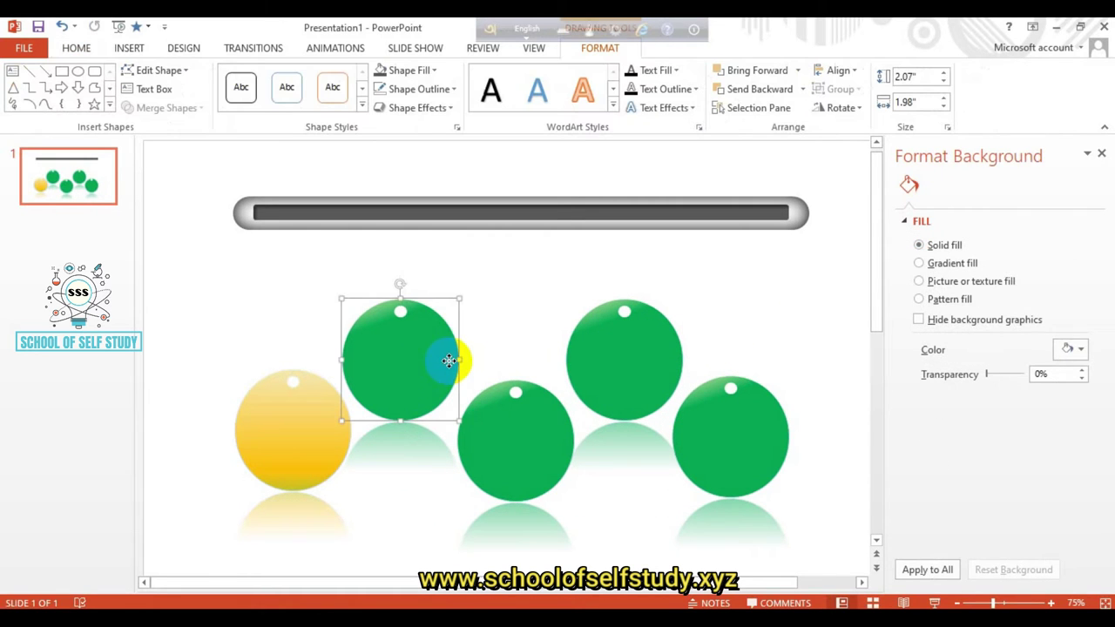
click(532, 424)
click(1022, 505)
click(1067, 533)
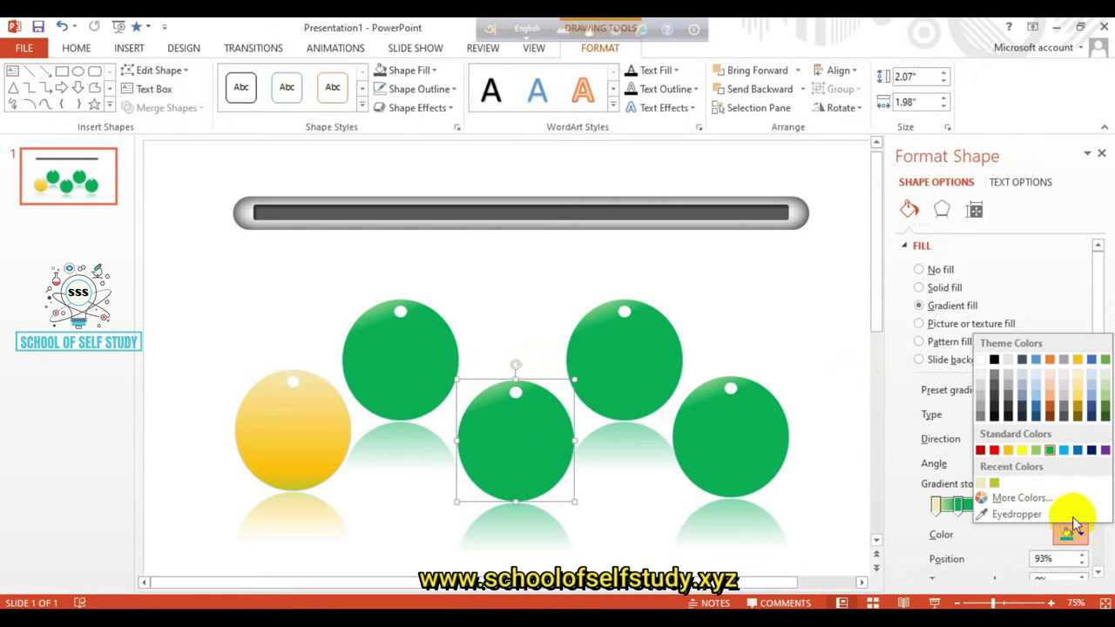
click(1037, 416)
Step: Set the first gradient stop to dark blue and the second stop to blue
click(937, 506)
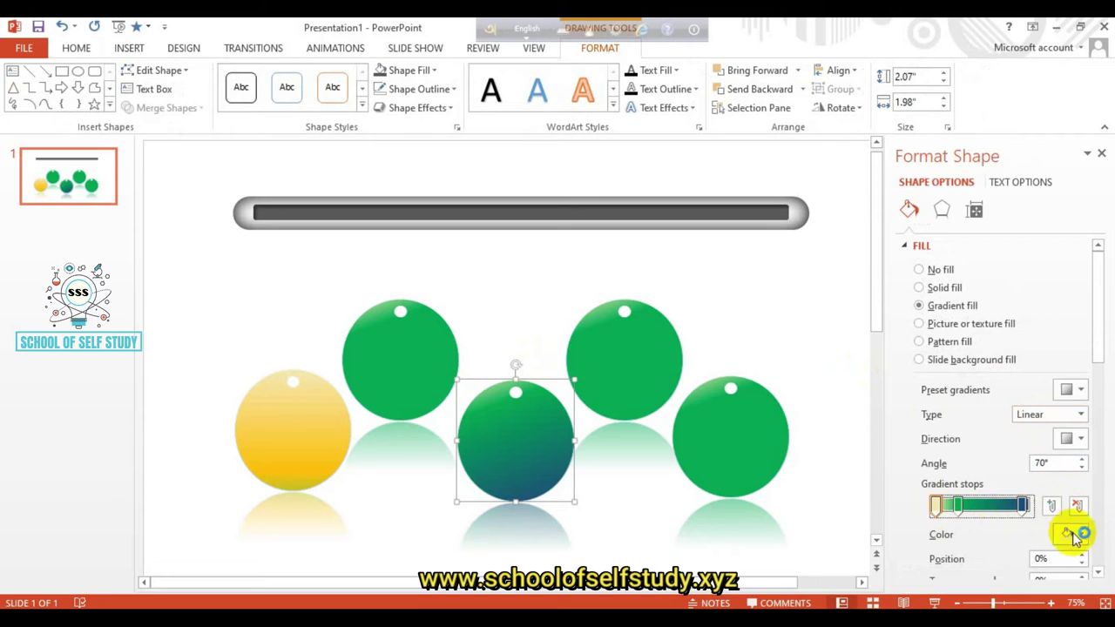
click(1071, 534)
click(1038, 414)
click(960, 506)
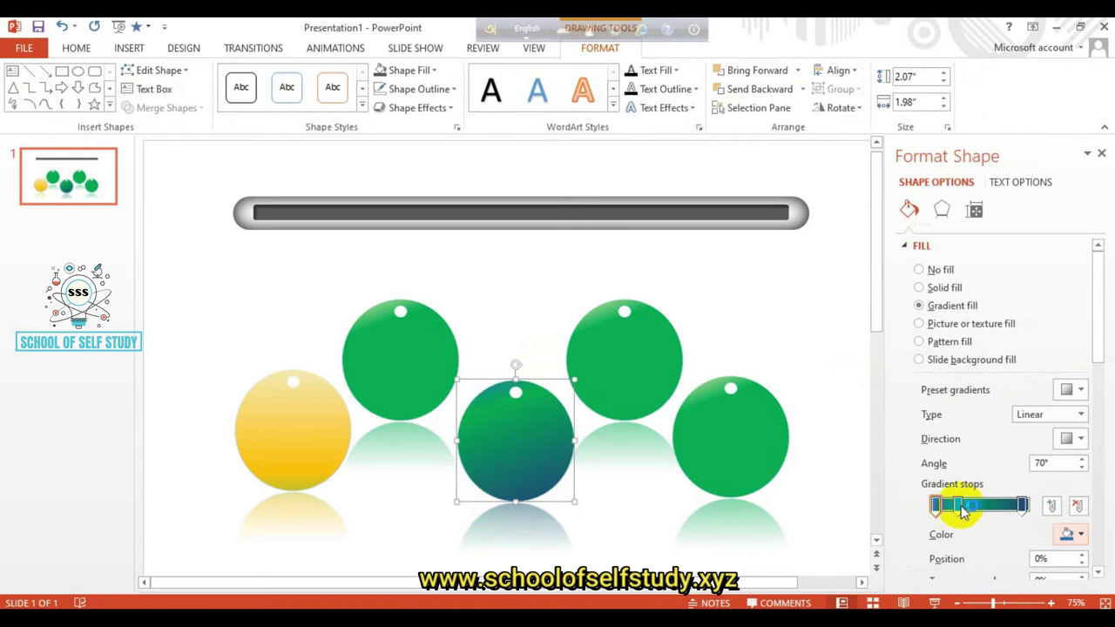
click(1071, 534)
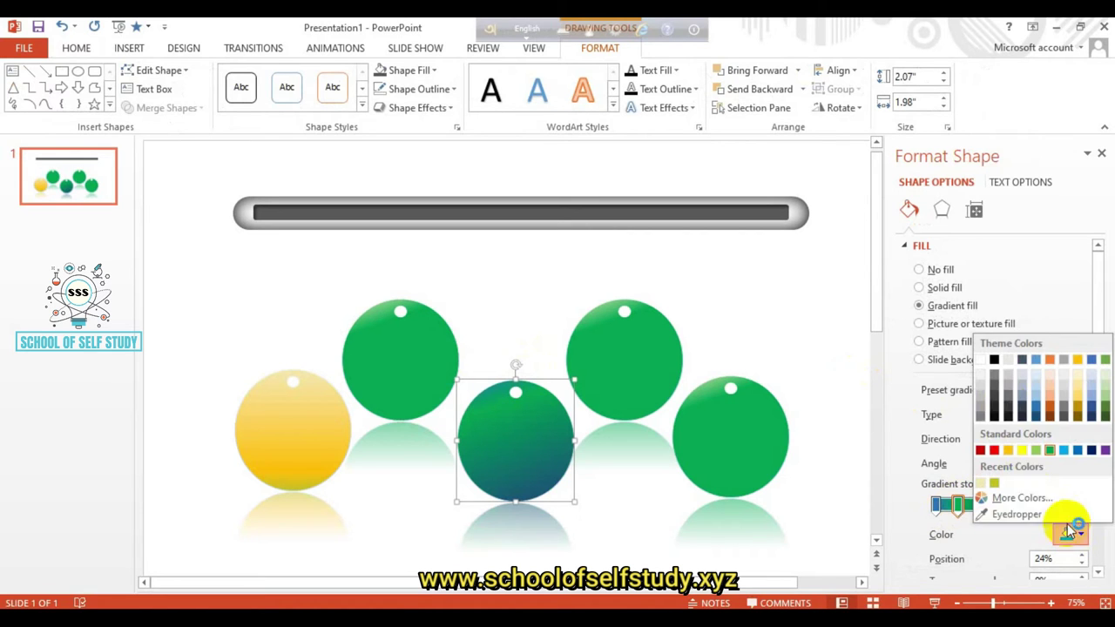
click(1078, 451)
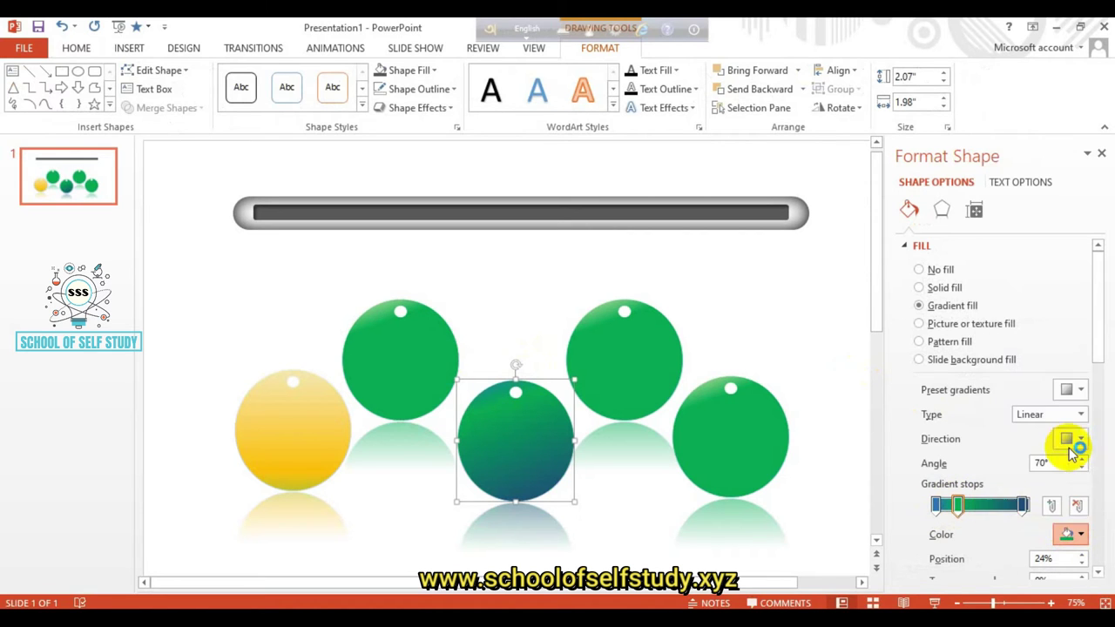
click(638, 358)
Step: Recolour the upper-right circle's rightmost and leftmost gradient stops red
click(1022, 505)
click(1071, 534)
click(993, 450)
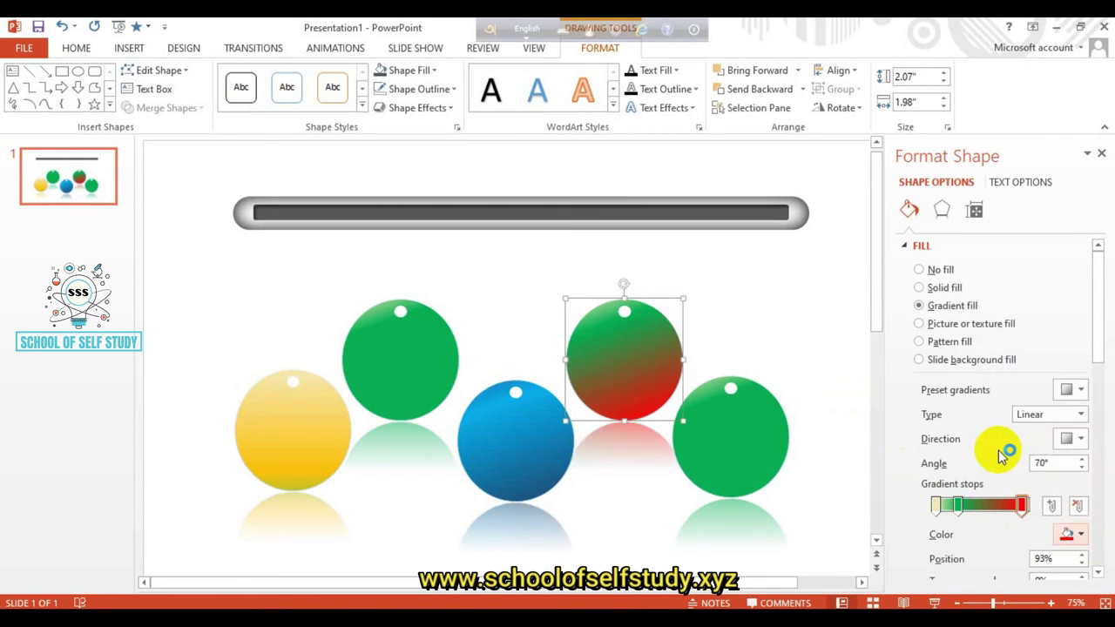
click(937, 506)
click(1064, 533)
click(982, 361)
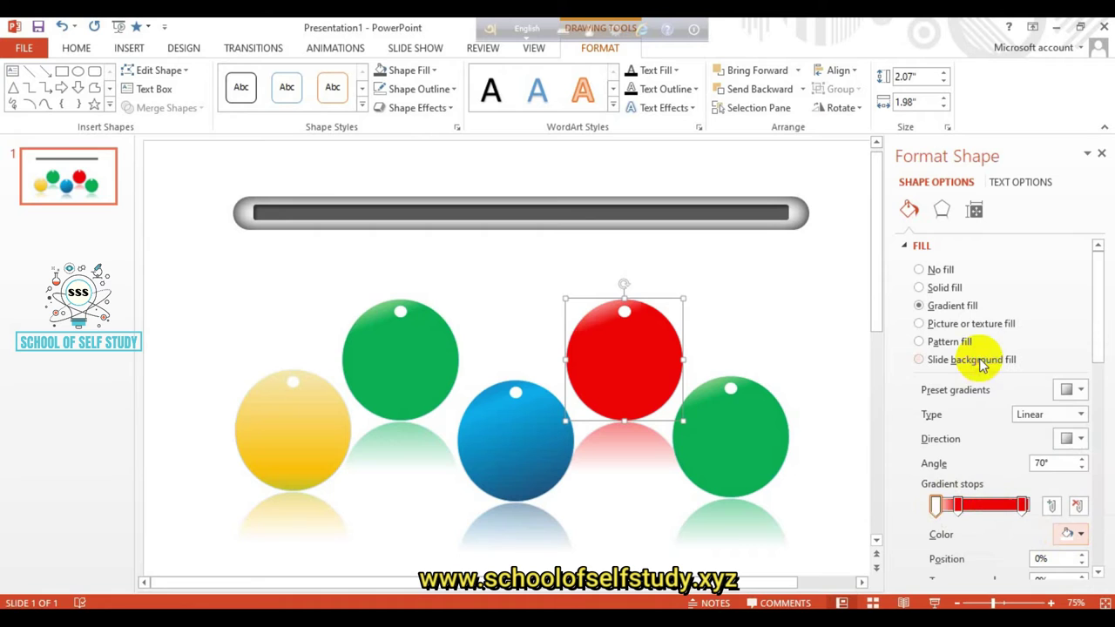
Step: Move the red ball's middle gradient stop to 46% for a lighter top
click(960, 505)
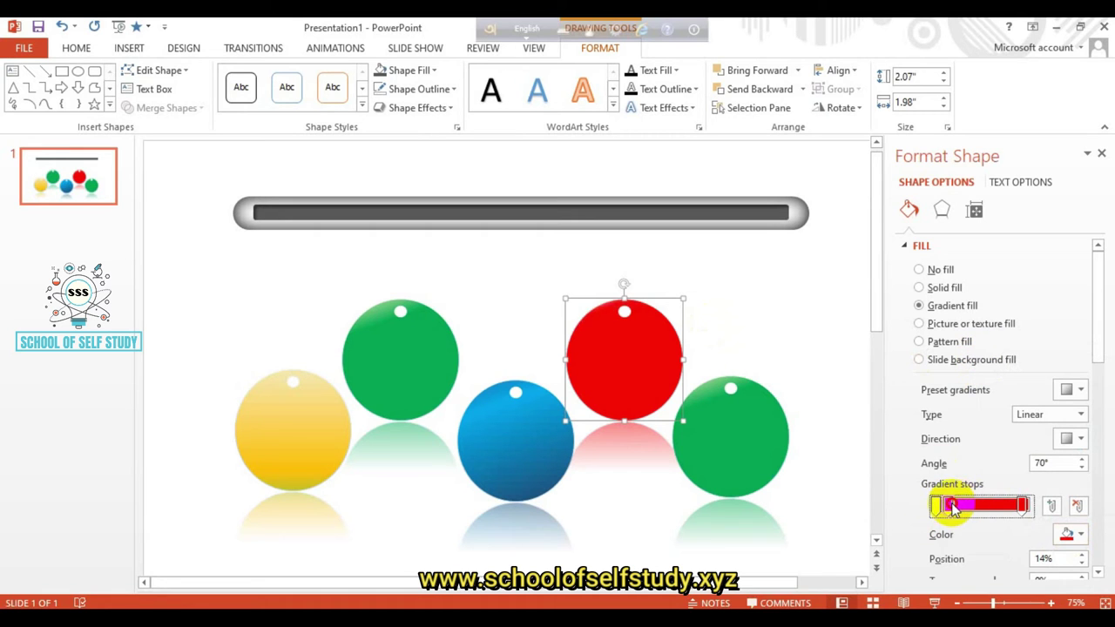
drag(954, 508, 977, 505)
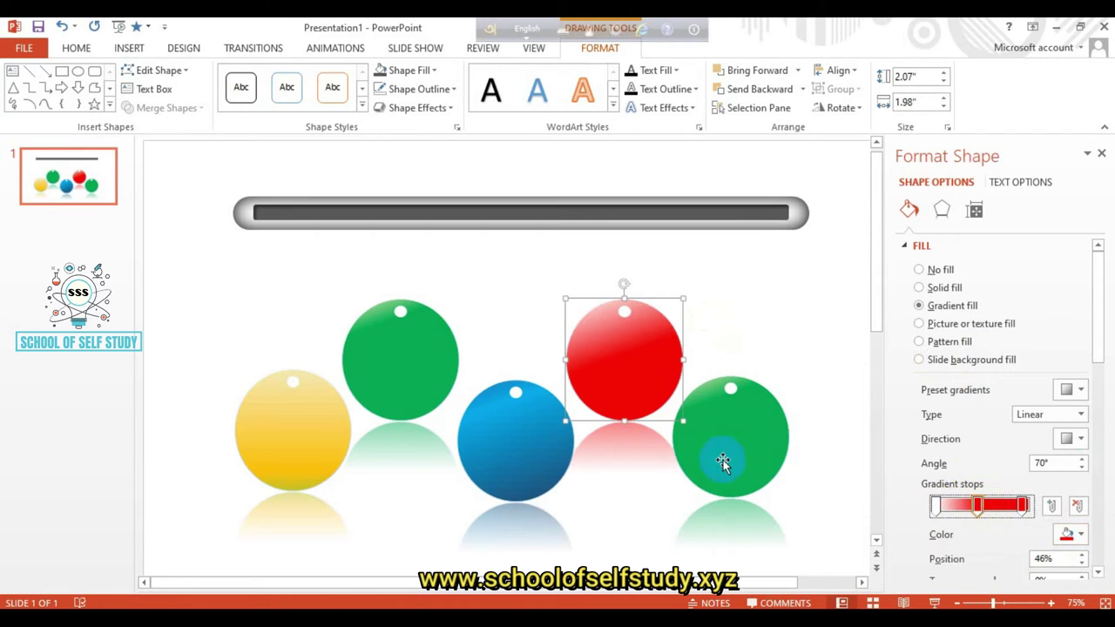
click(723, 462)
click(1023, 507)
Step: Make the rightmost ball's end stop and 24% stop dark blue
click(1069, 534)
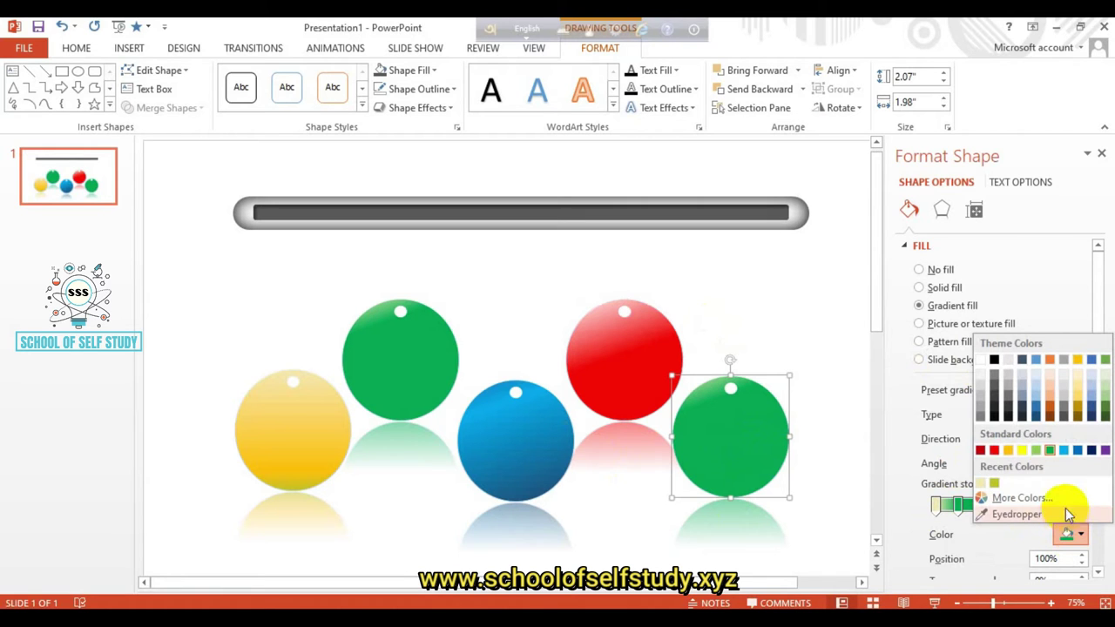
click(1091, 409)
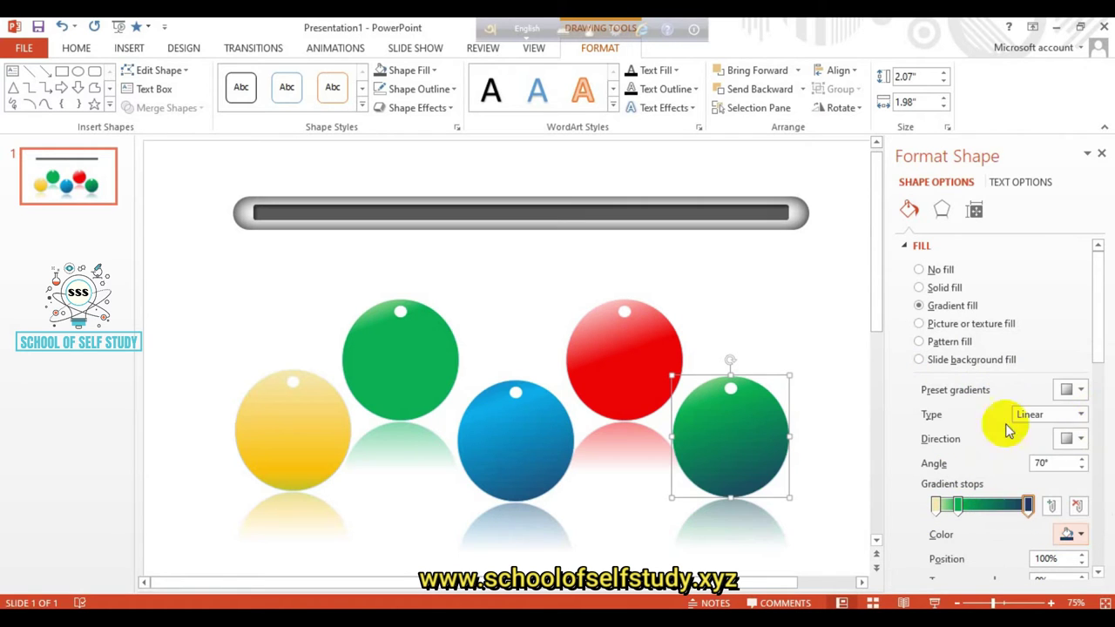
click(937, 506)
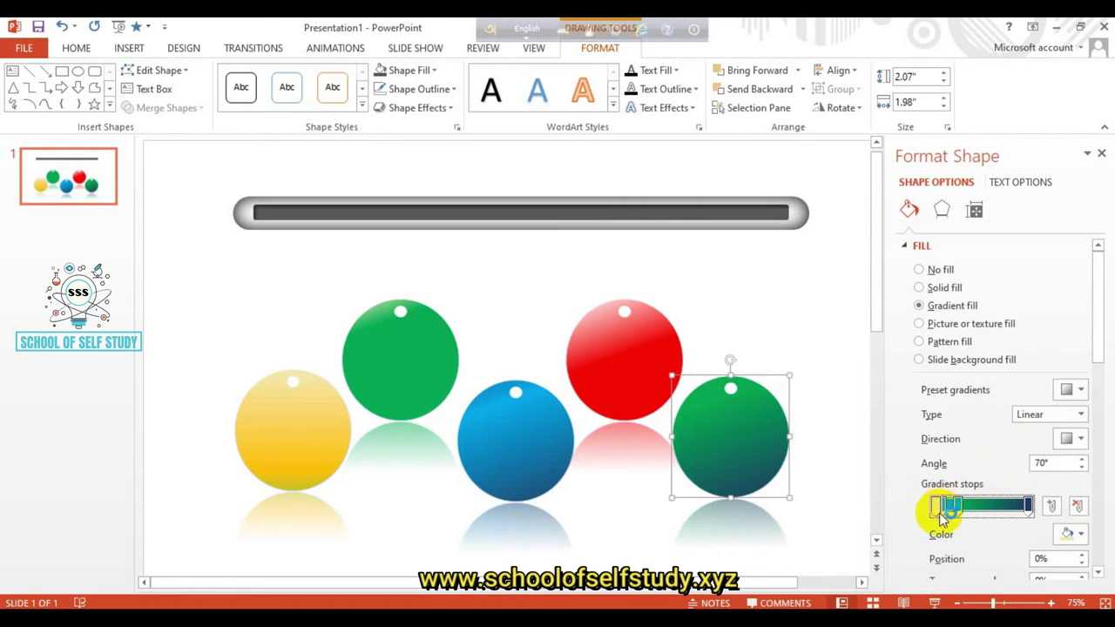
click(951, 510)
click(1069, 534)
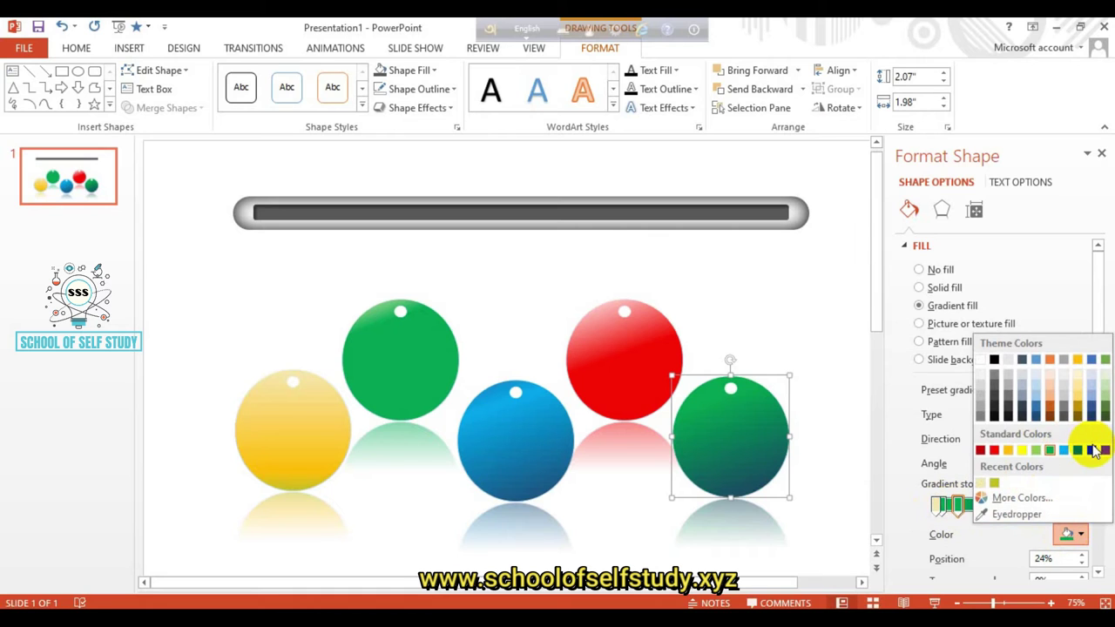
click(1091, 451)
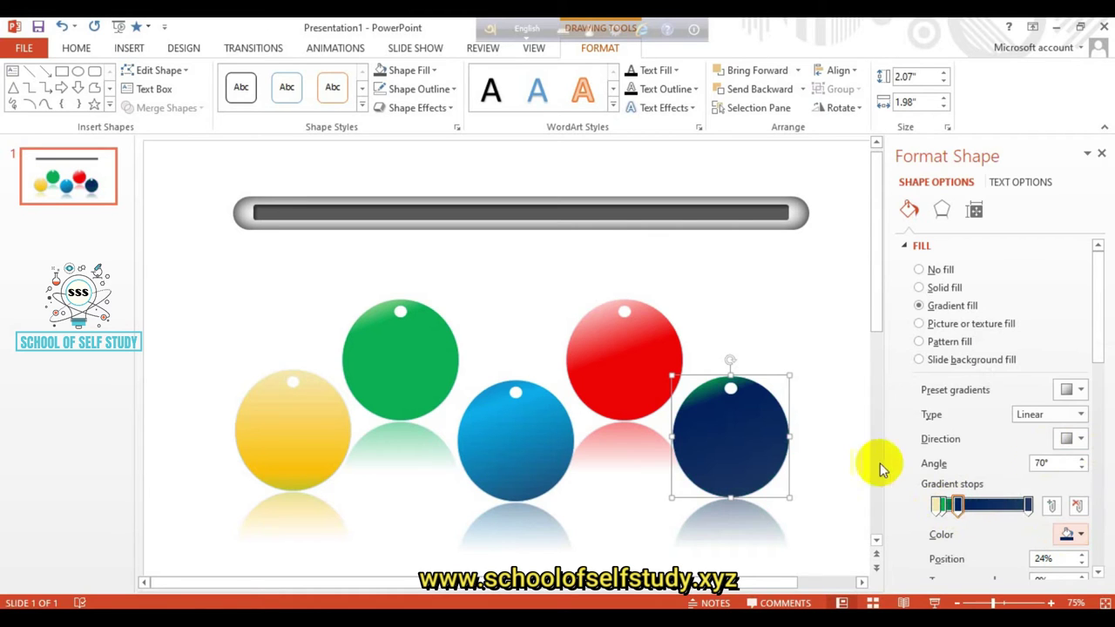
Step: Recolour the 100% end stop purple, then a custom magenta from More Colors
click(1028, 505)
click(1069, 534)
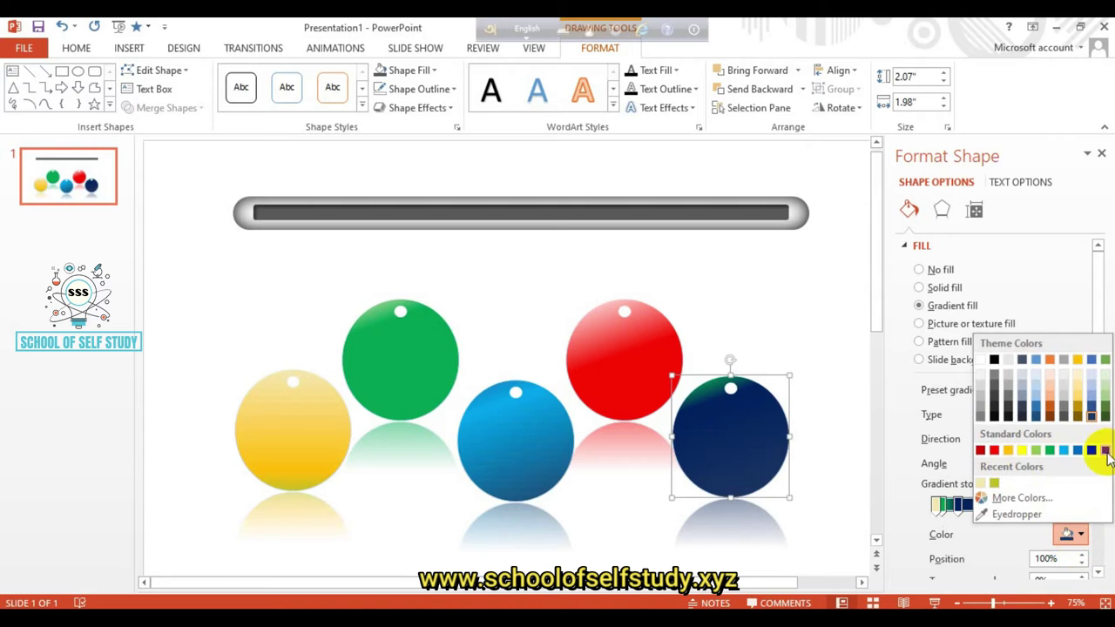
click(1104, 450)
click(1071, 533)
click(1002, 497)
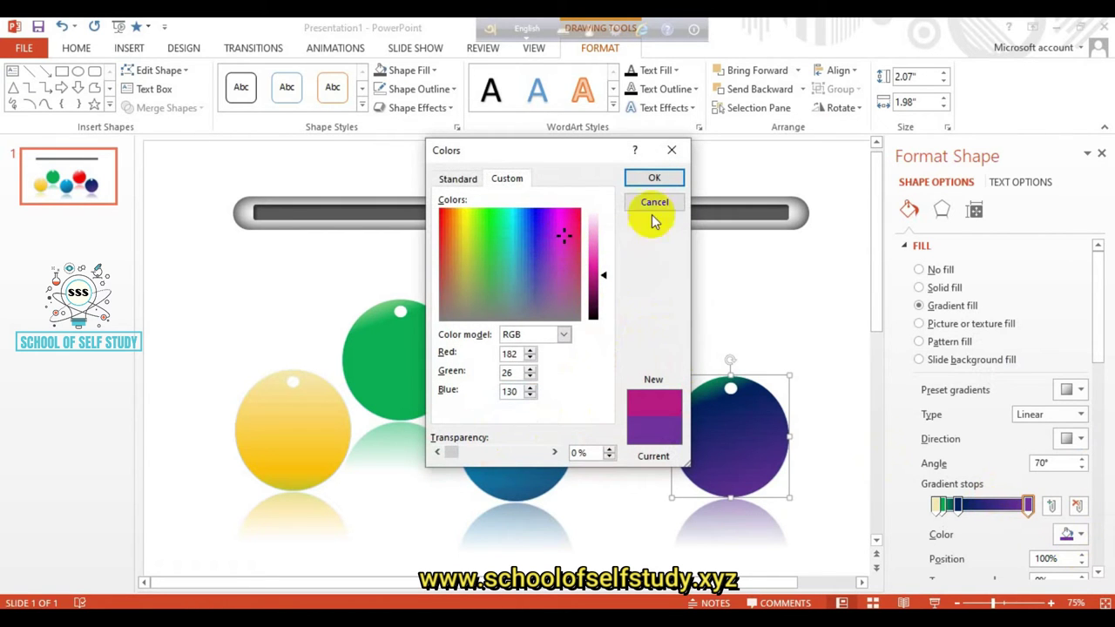
click(654, 177)
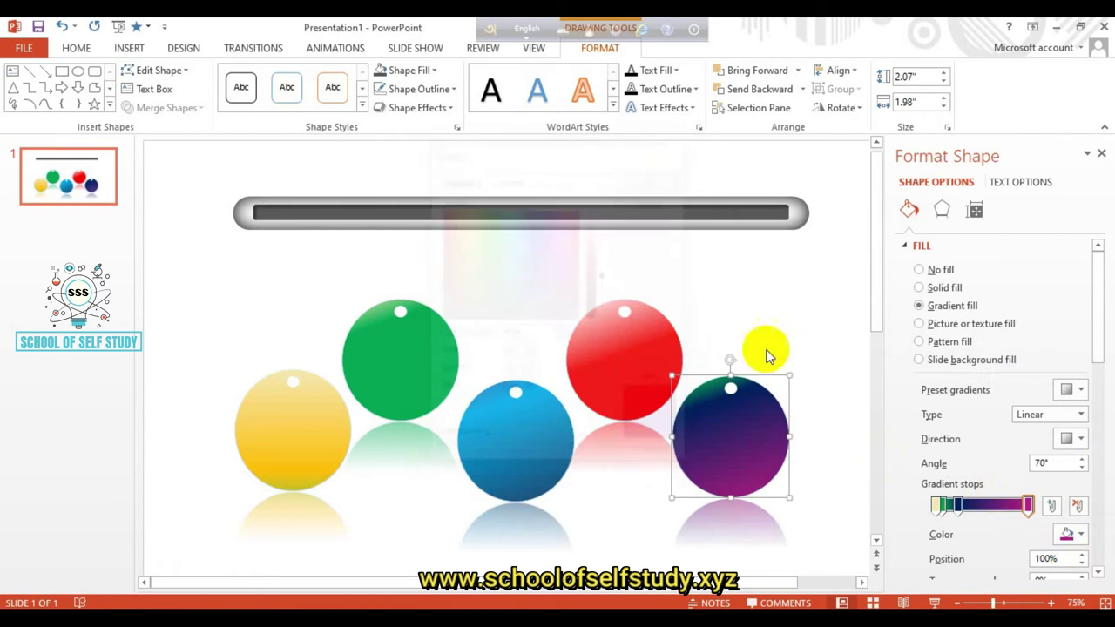
Step: Give the first gradient stop a custom light pink and shift a stop to about 4%
click(938, 506)
click(1071, 534)
click(1006, 500)
click(563, 224)
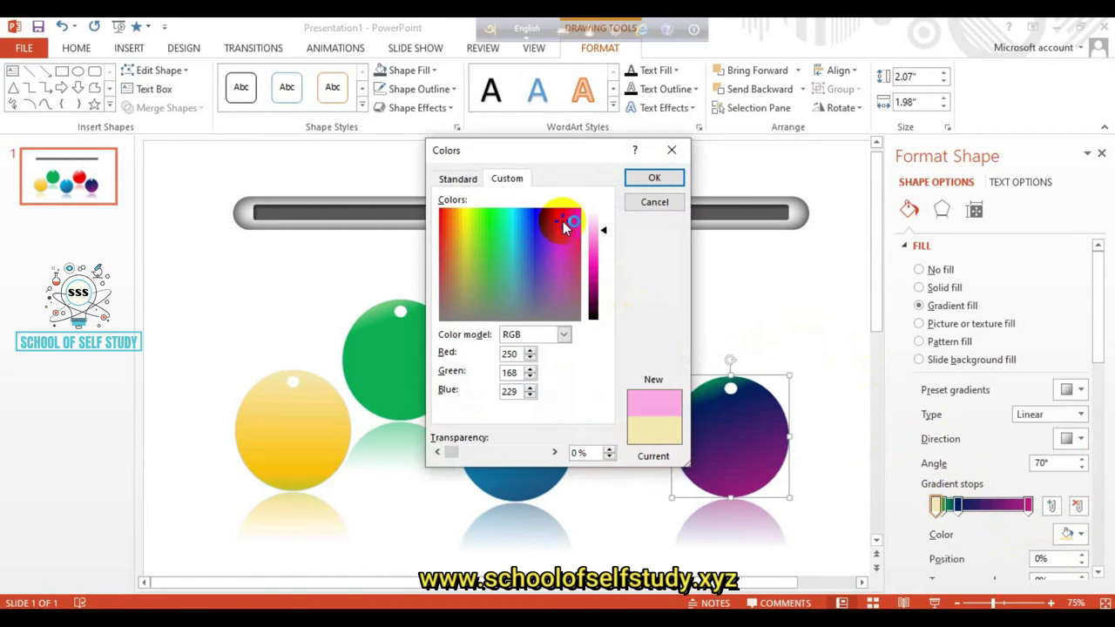
double_click(509, 391)
click(644, 181)
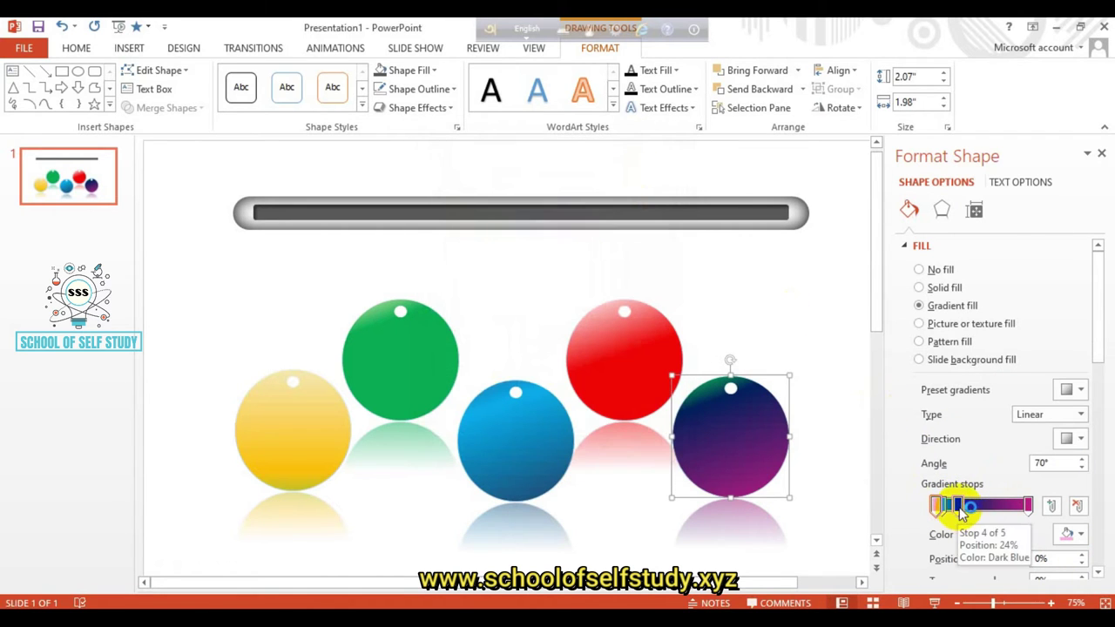
mouse_move(955, 506)
mouse_down()
mouse_move(941, 508)
mouse_move(959, 508)
mouse_up()
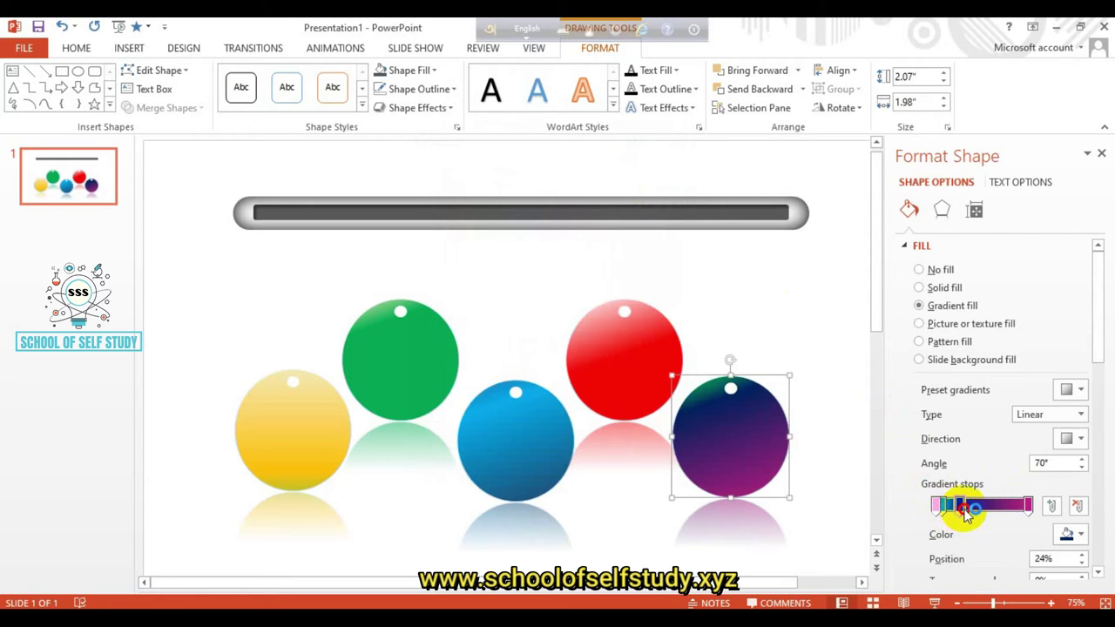
Step: Make the 28% stop magenta and the 7% green stop light pink
click(1074, 533)
click(994, 483)
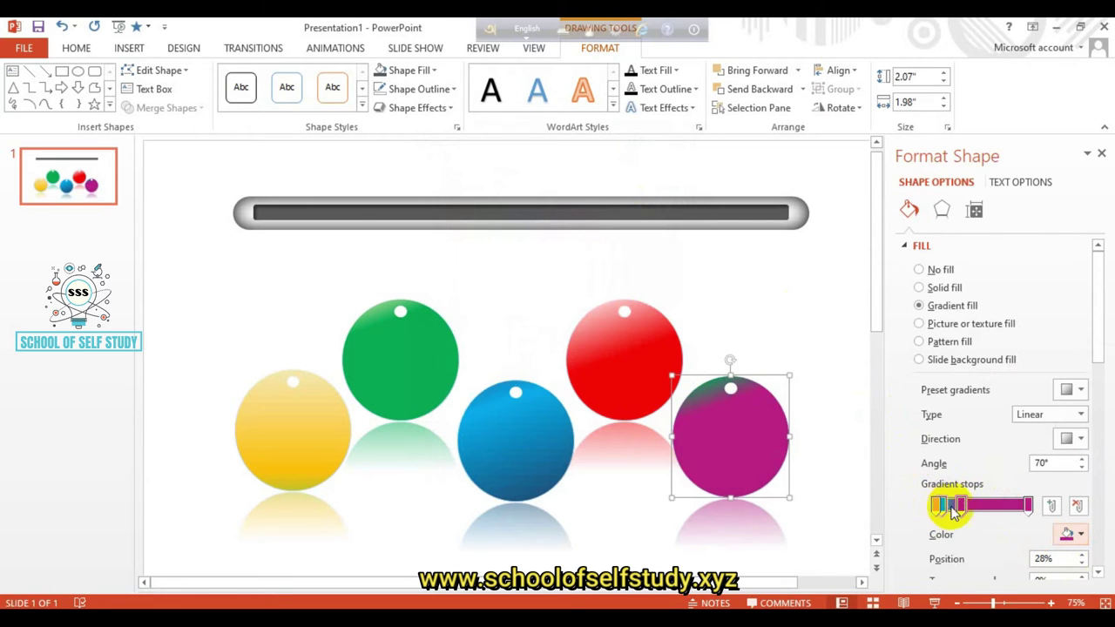
click(940, 505)
click(1079, 533)
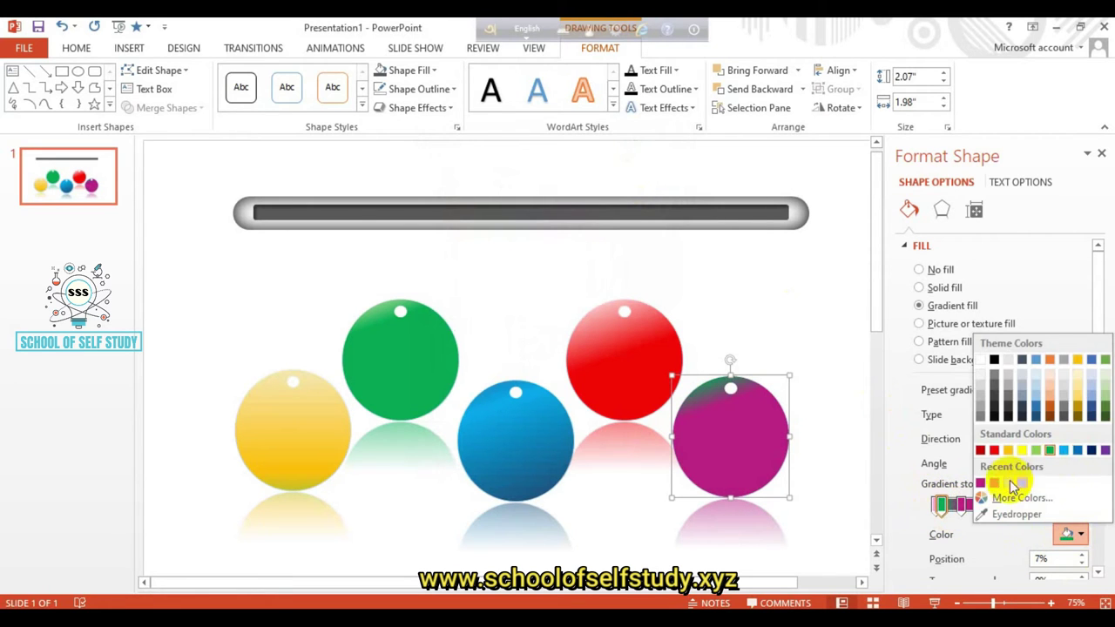
click(996, 484)
click(819, 325)
Step: Lower the red ball, nudge the blue ball right and down, and drop the green ball slightly
drag(634, 373, 624, 406)
drag(481, 416, 492, 424)
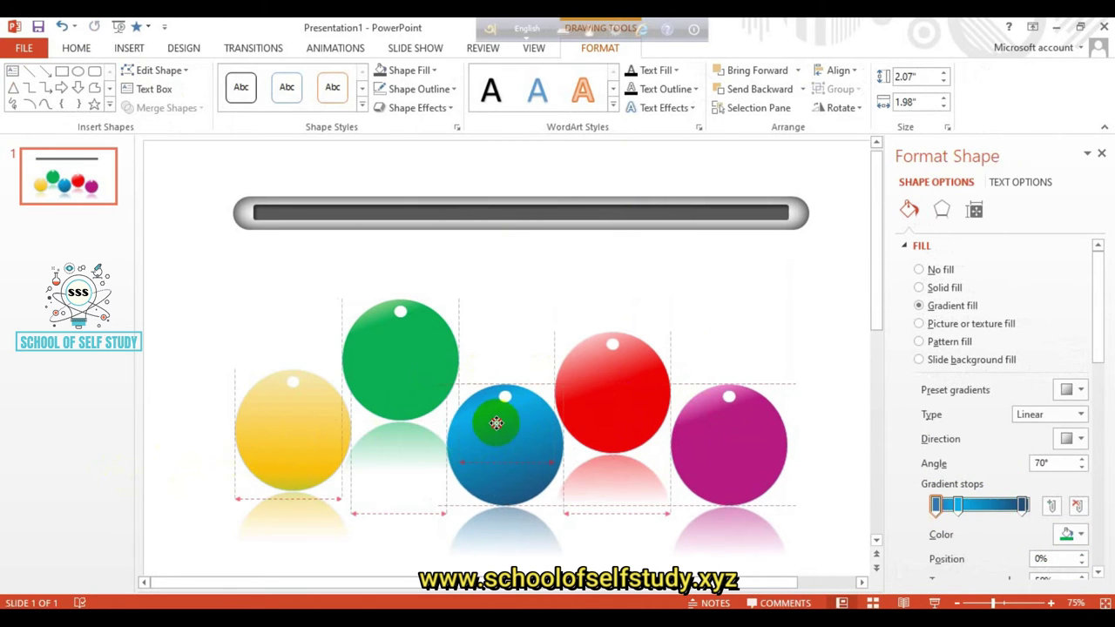
drag(385, 362, 384, 377)
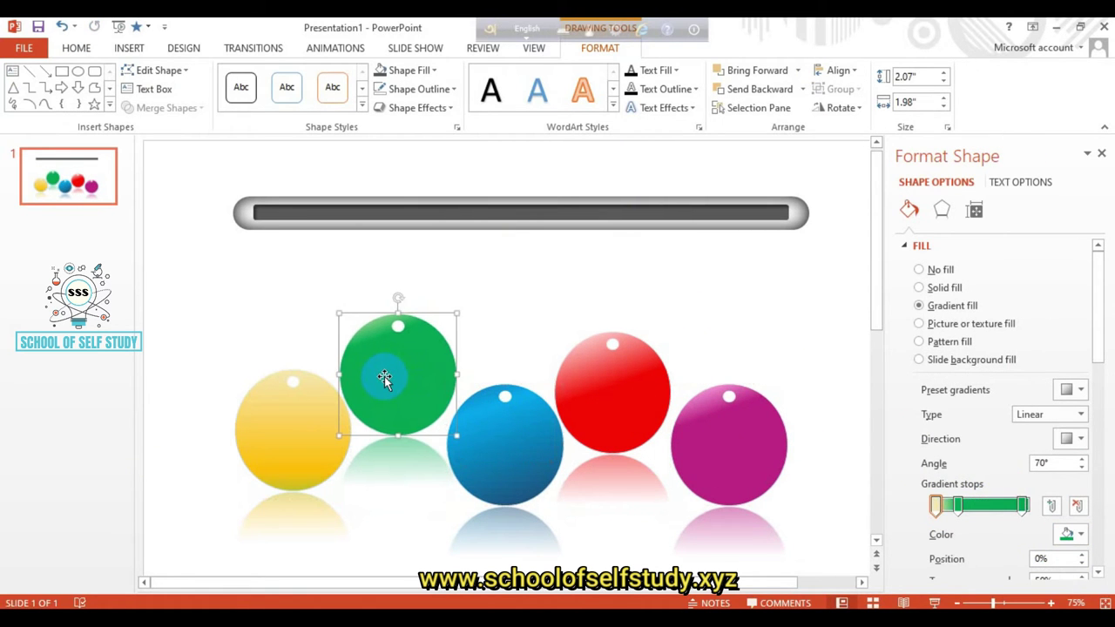
click(481, 273)
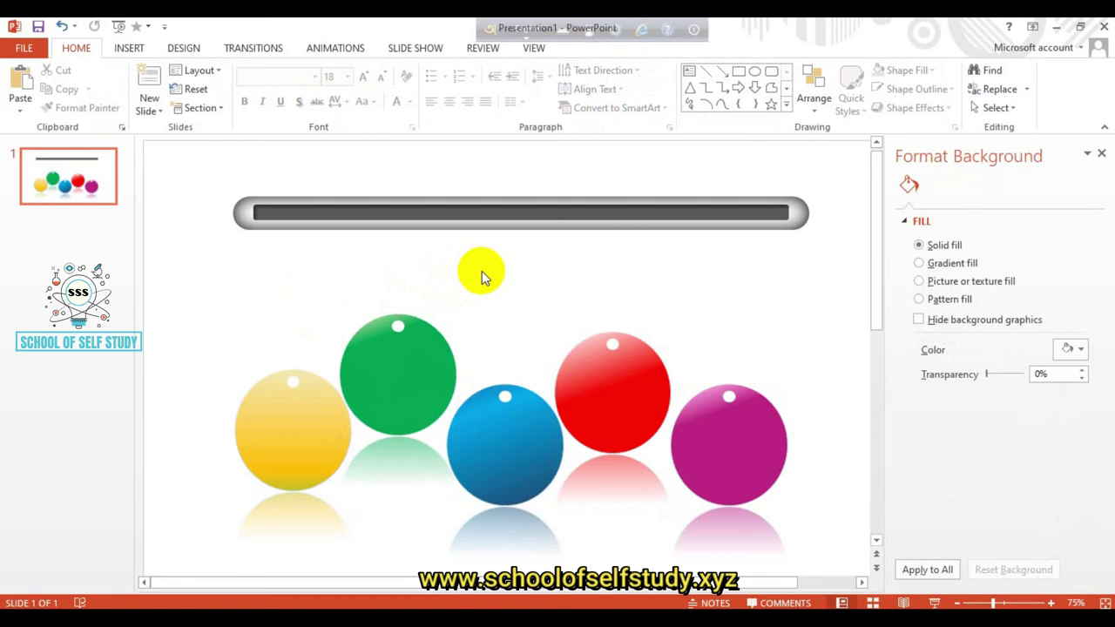
Step: Choose the Oval tool from Insert > Shapes
click(131, 48)
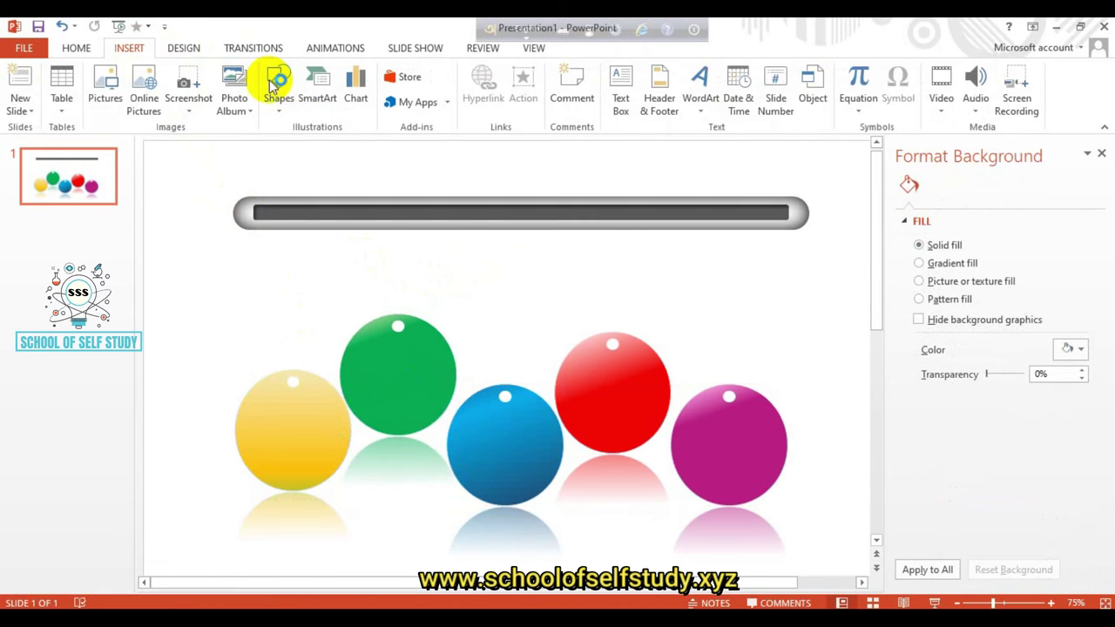
click(278, 83)
click(339, 148)
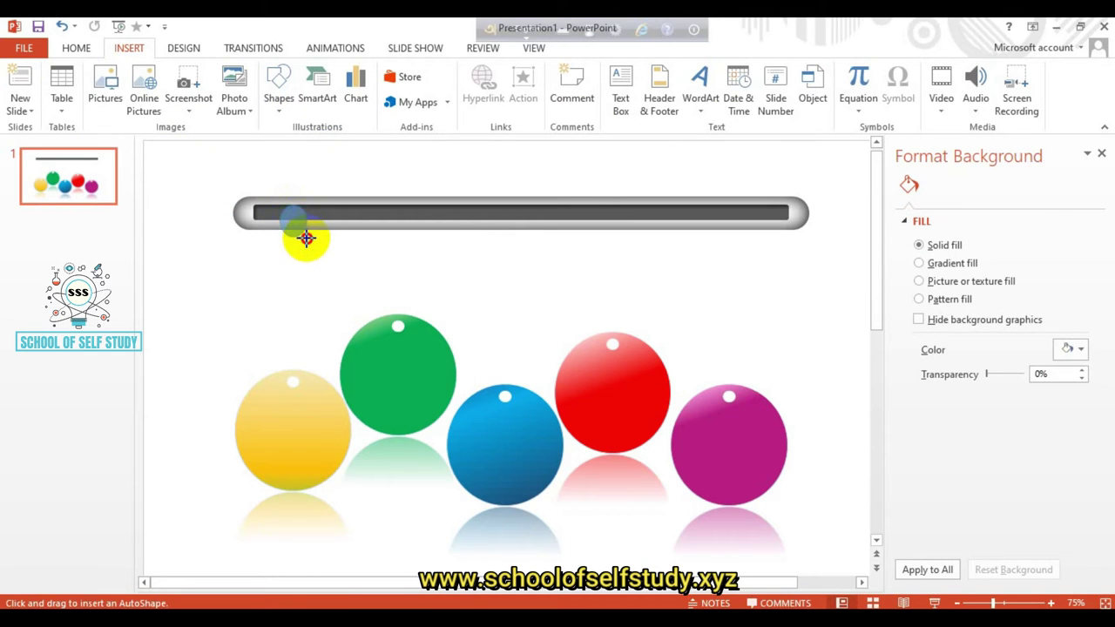
Step: Draw a small circle on the bar's left end with no outline and a white fill
drag(311, 237, 282, 219)
click(331, 259)
click(287, 216)
right_click(290, 213)
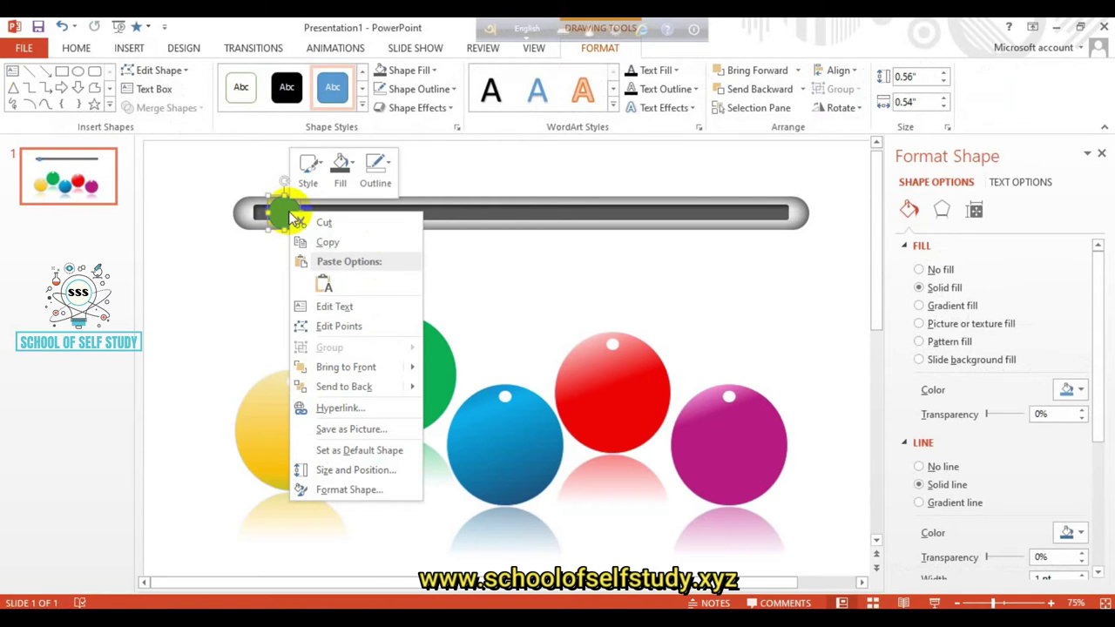
click(376, 167)
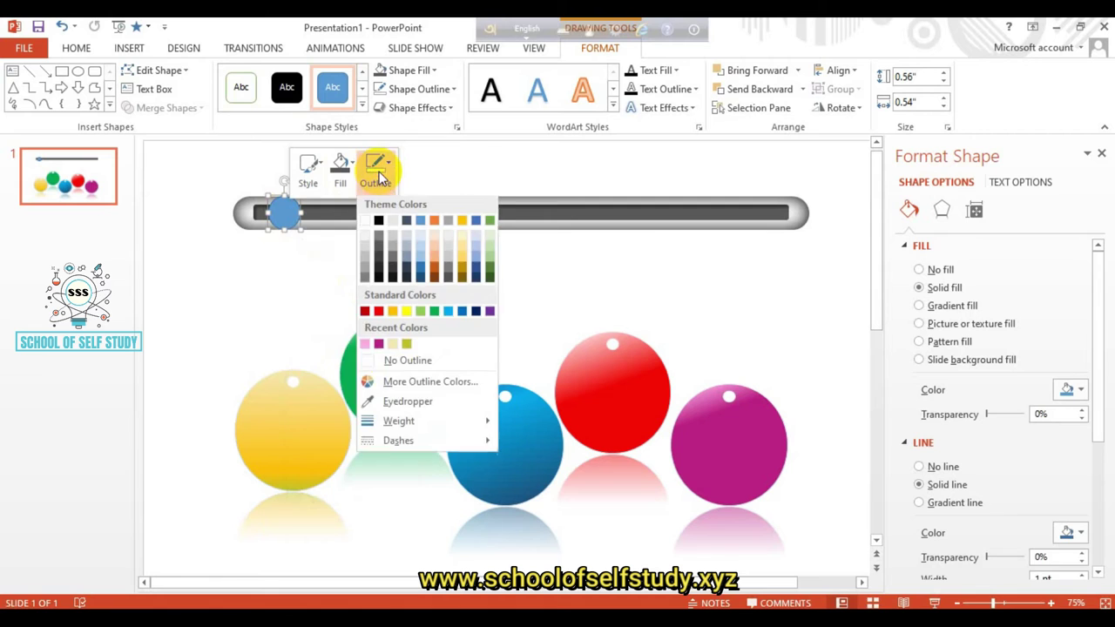
click(382, 367)
click(338, 168)
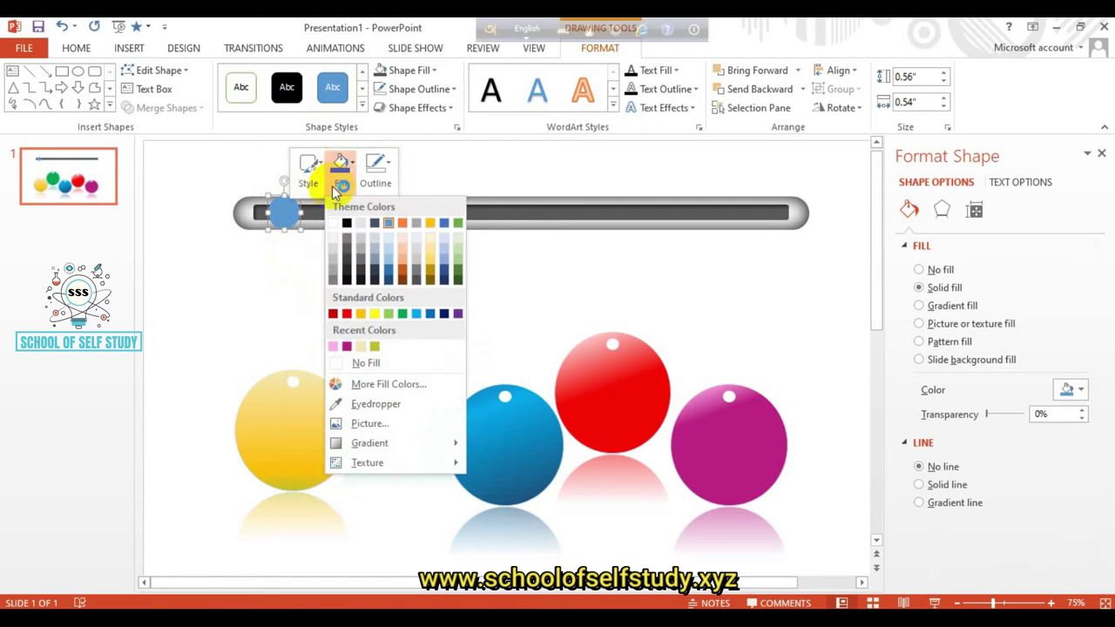
click(342, 223)
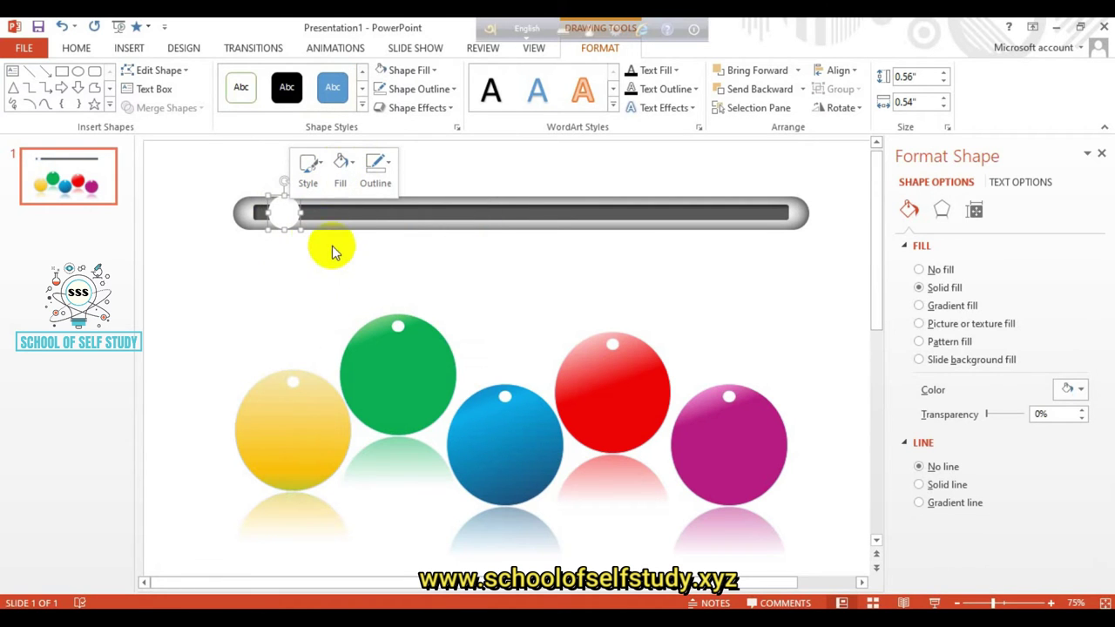
Step: Ctrl-drag a copy of the small white circle and position it on the bar
click(249, 229)
click(282, 216)
drag(282, 216, 348, 234)
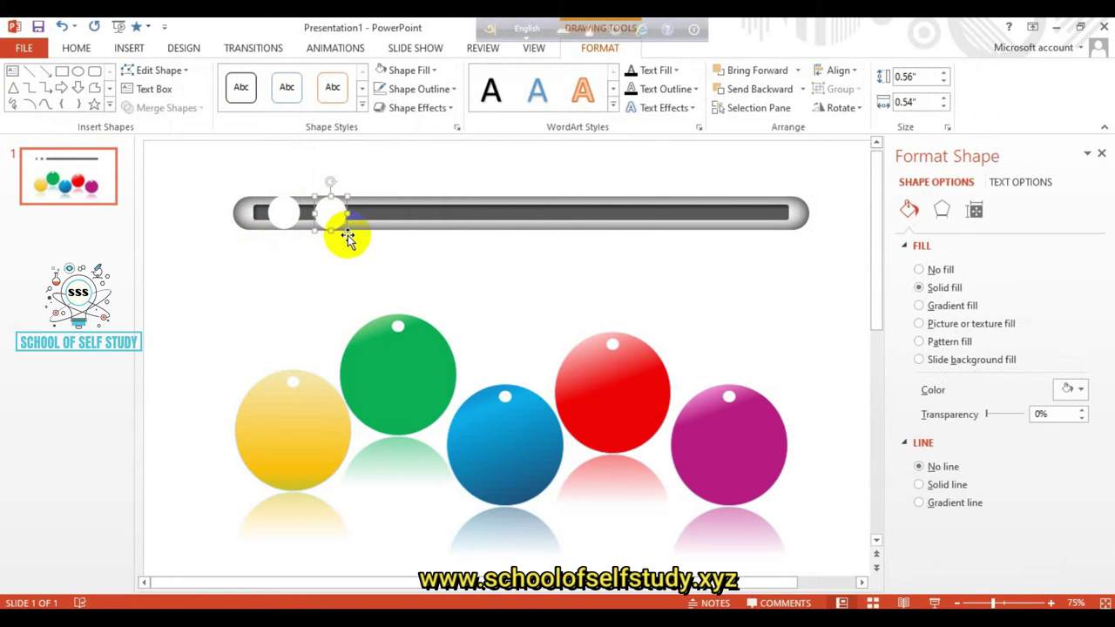
drag(345, 229, 294, 217)
click(348, 249)
click(288, 407)
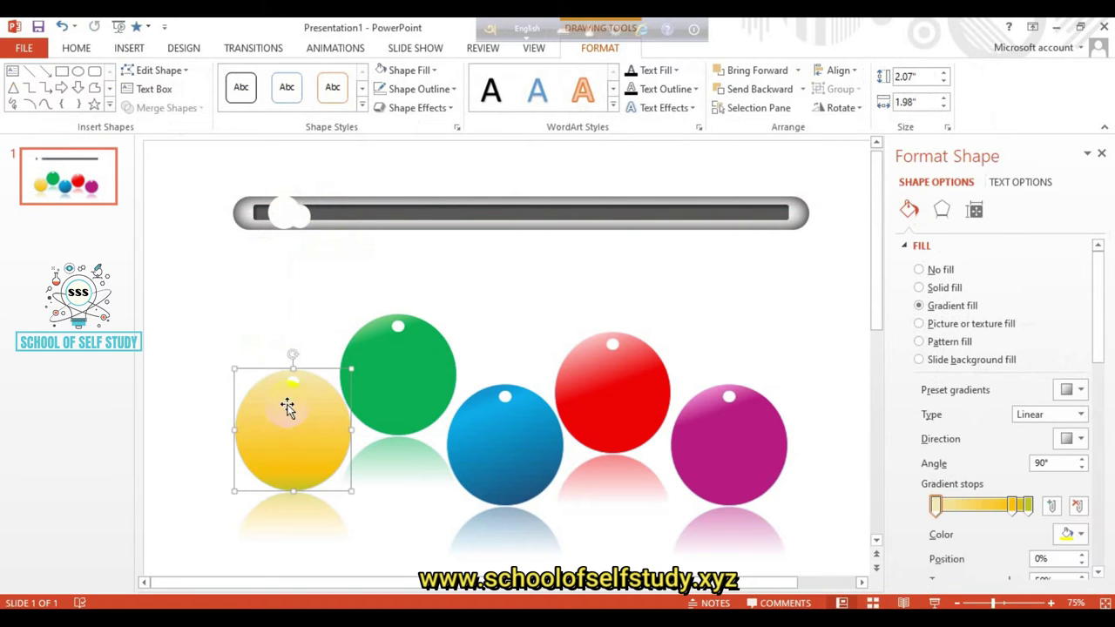
Step: Format-paint the yellow ball's golden gradient onto the small circle and nudge it down
click(77, 47)
click(83, 107)
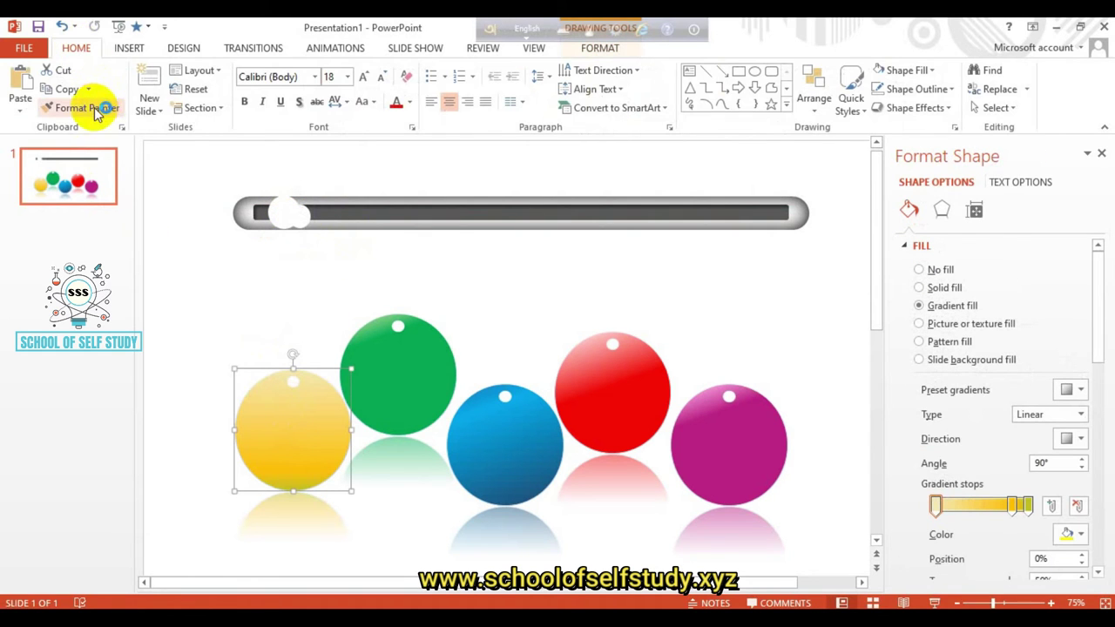
click(302, 214)
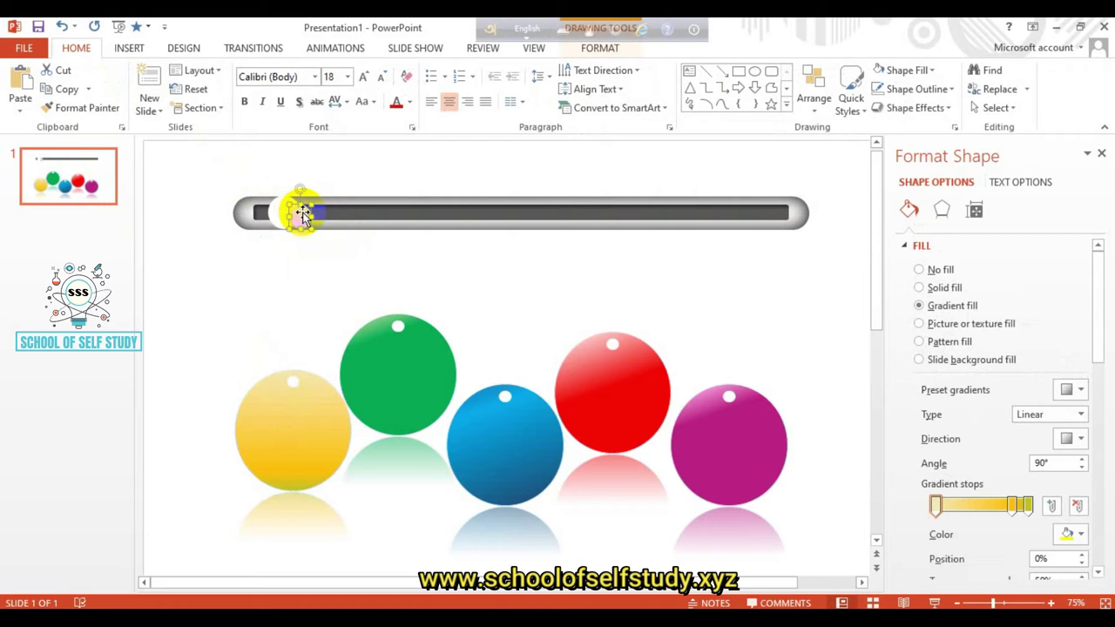
drag(304, 216, 301, 223)
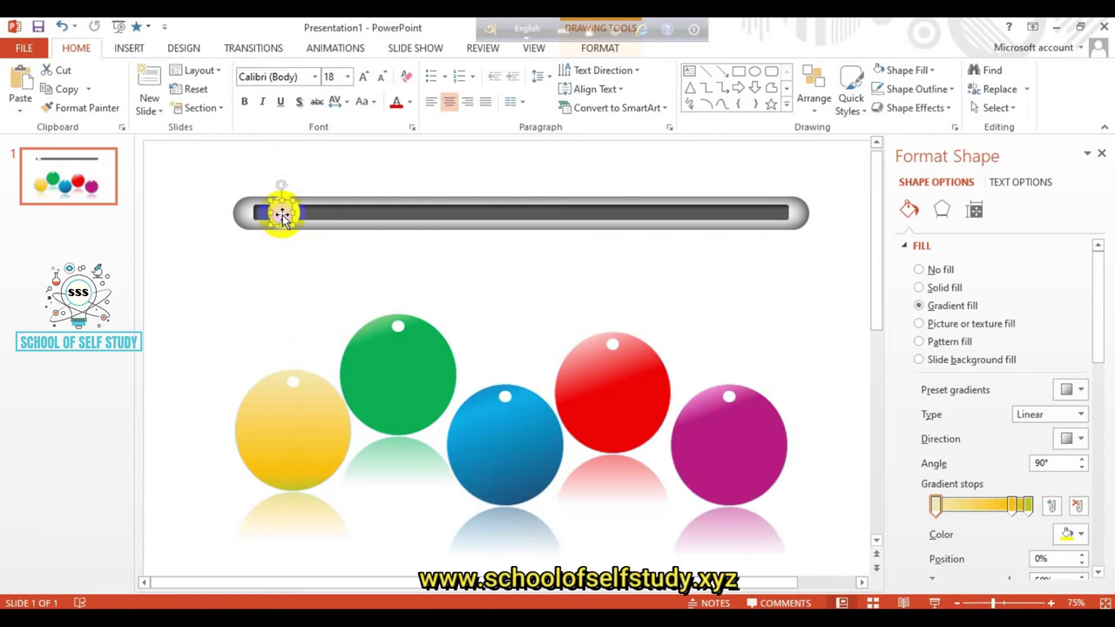
Step: Review the Shadow presets in the small circle's Effects settings
scroll(939, 405, down, 3)
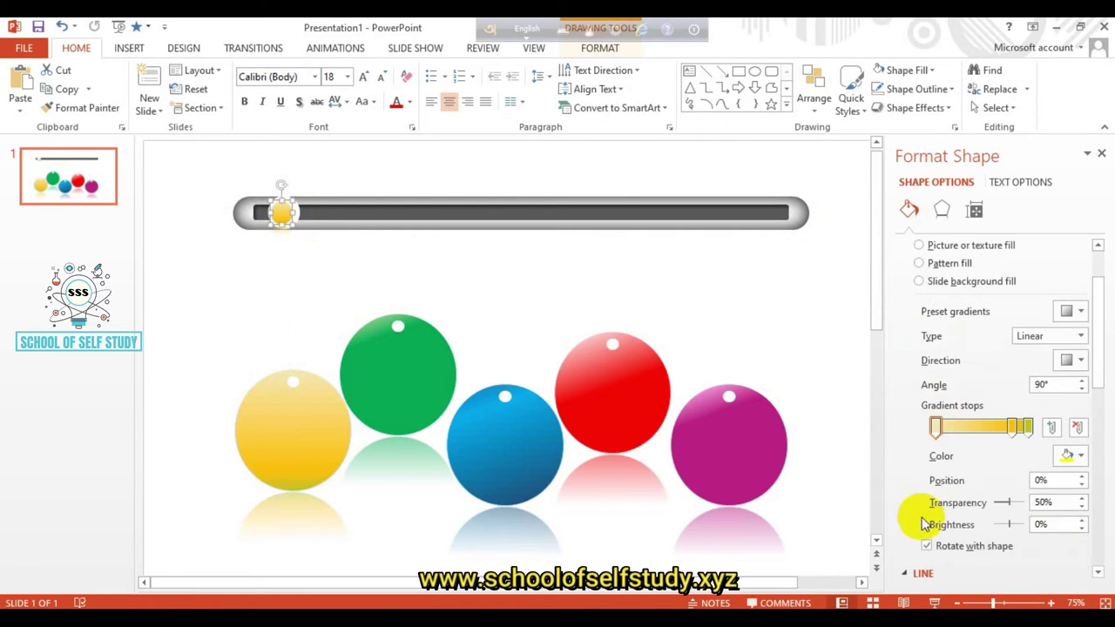
scroll(928, 490, up, 3)
click(941, 209)
click(1077, 272)
click(990, 323)
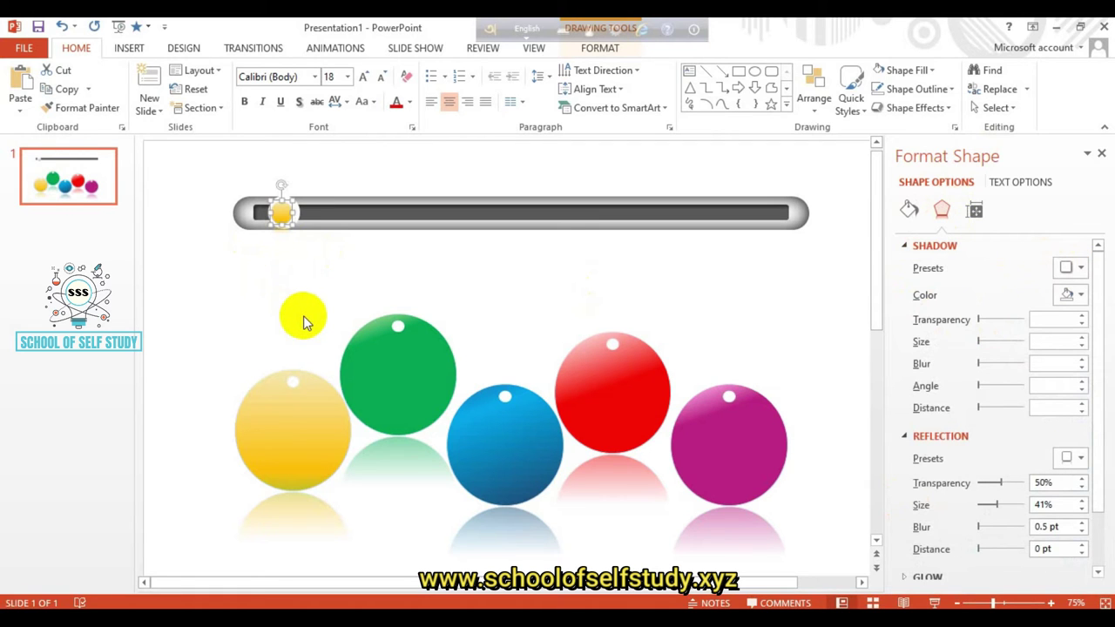
click(106, 48)
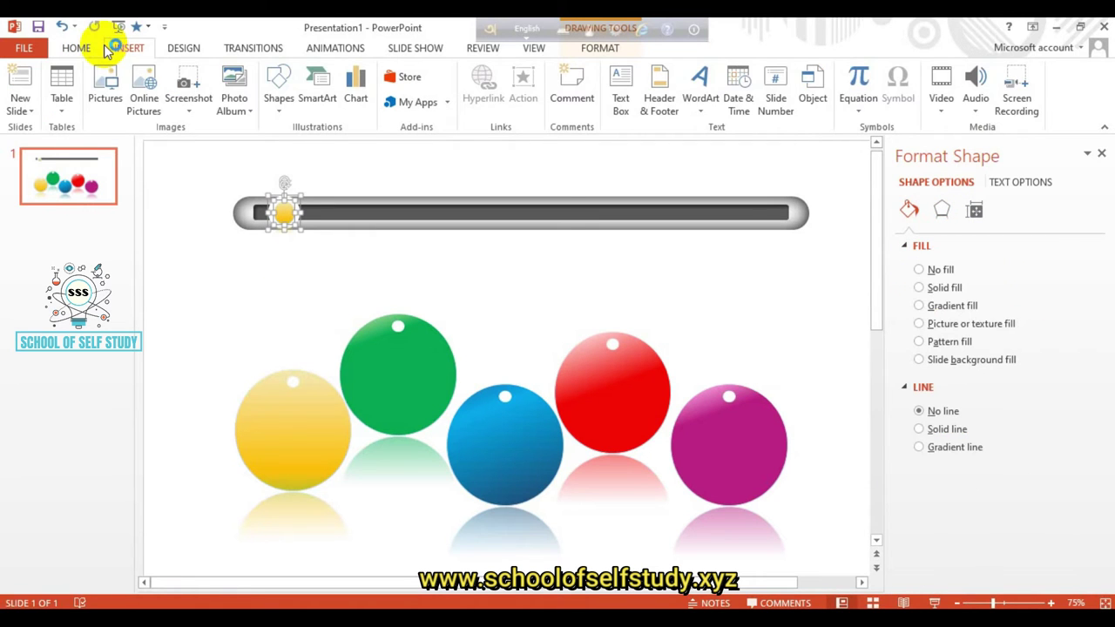
Step: Align Center the small circle, then Ctrl-drag copies evenly spaced along the bar
click(598, 49)
click(838, 71)
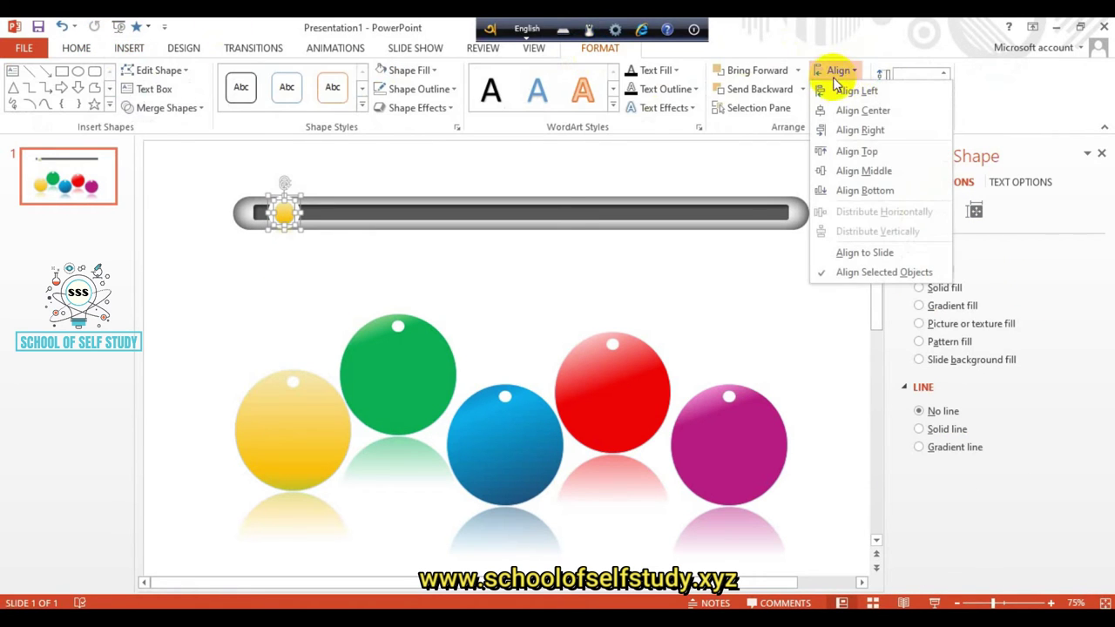
click(838, 110)
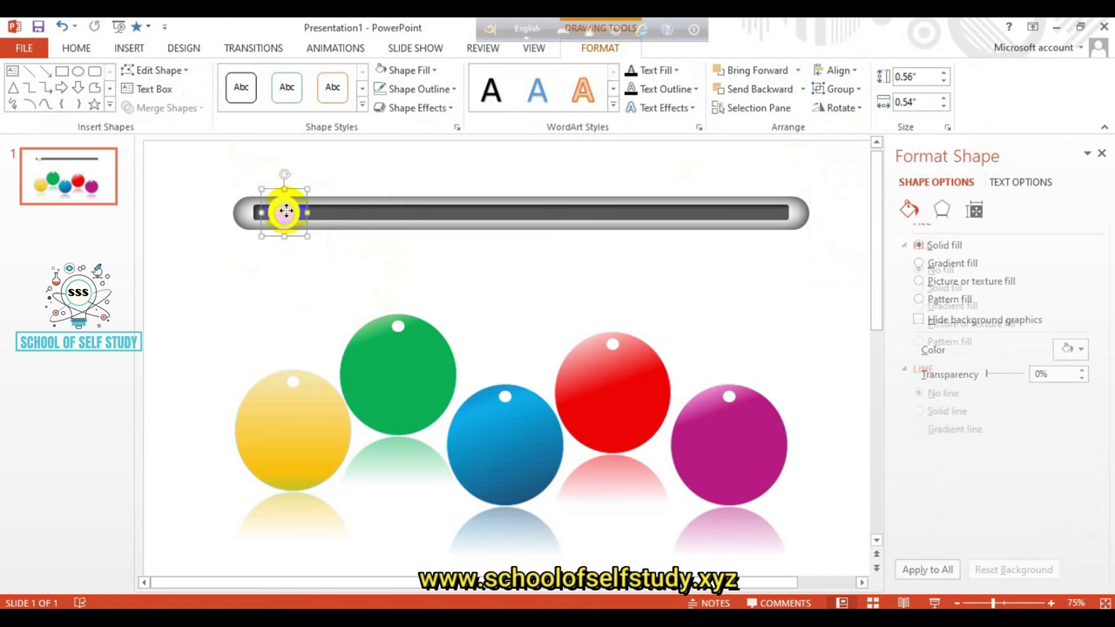
drag(284, 212, 732, 215)
drag(611, 214, 613, 217)
Step: Ungroup the second and third small circles on the bar
right_click(397, 214)
mouse_move(473, 311)
click(567, 350)
click(505, 213)
right_click(507, 215)
mouse_move(610, 340)
click(688, 339)
click(603, 244)
Step: Ungroup the fourth and fifth small circles on the bar
click(612, 215)
right_click(617, 218)
mouse_move(754, 307)
click(780, 355)
click(735, 253)
right_click(728, 215)
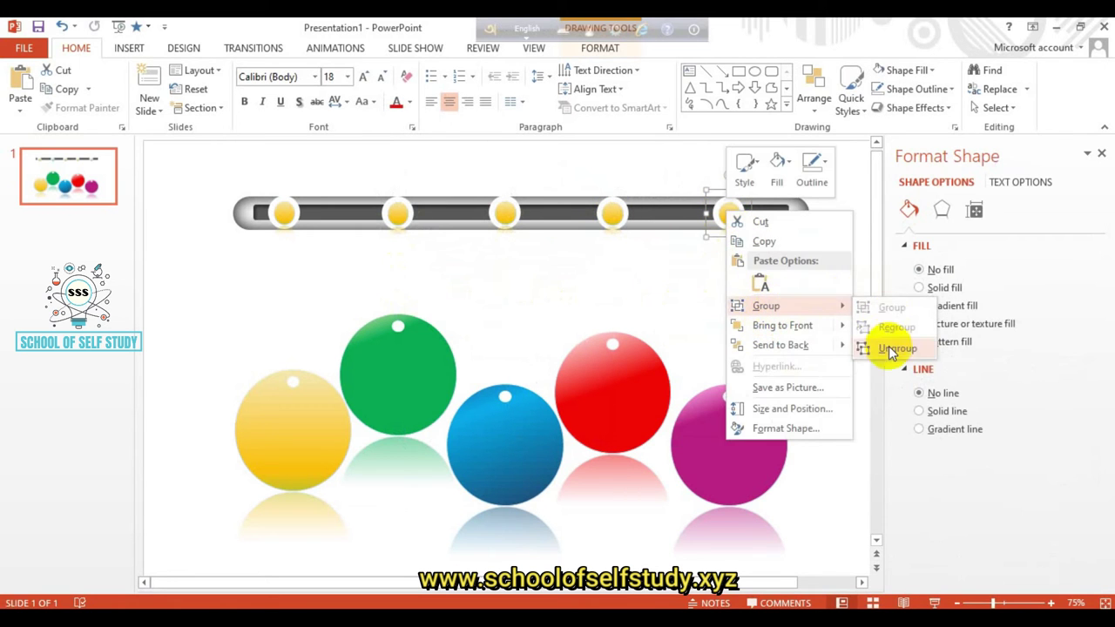
click(891, 348)
click(704, 281)
Step: Format-paint the green and blue balls' gradients onto the second and third bar circles
click(405, 375)
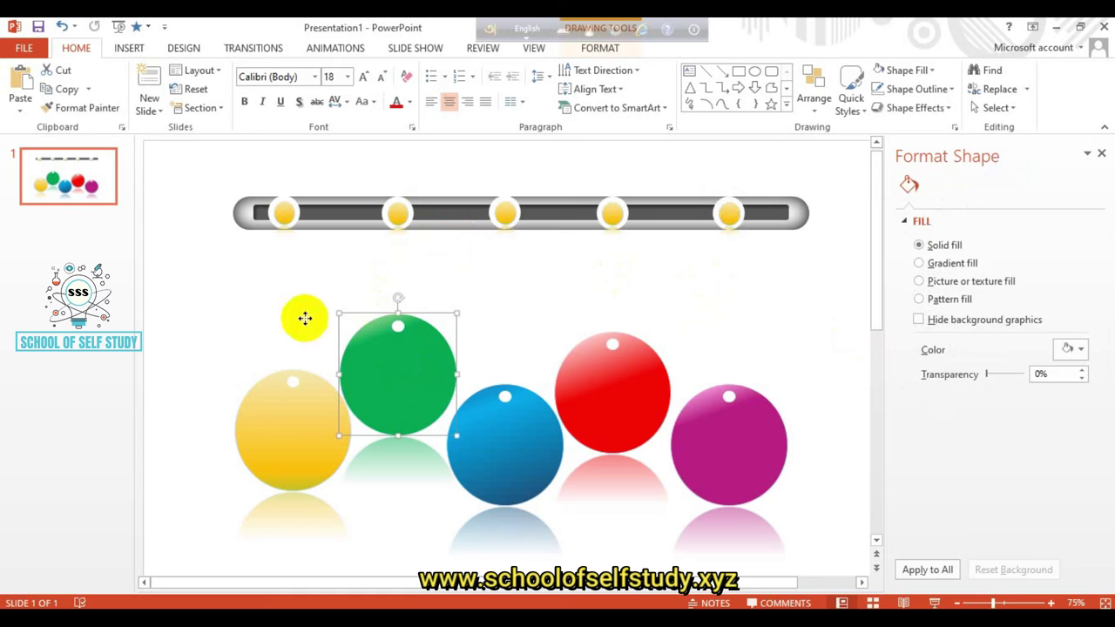
click(81, 108)
click(398, 213)
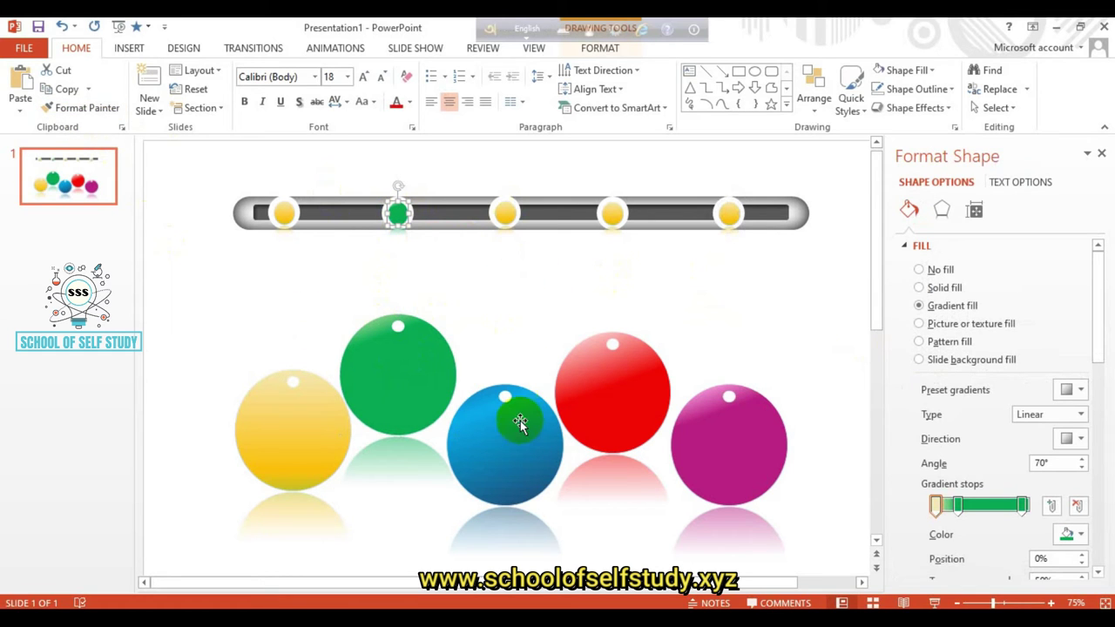
click(520, 424)
click(48, 108)
click(505, 214)
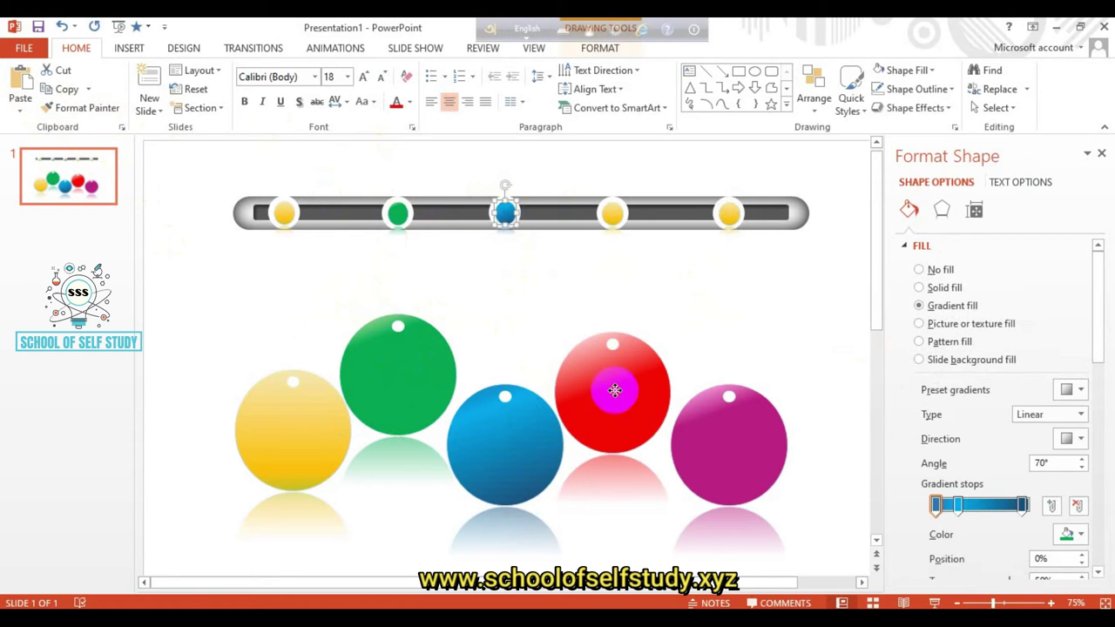
Step: Format-paint the red and purple balls' gradients onto the fourth and fifth bar circles
click(614, 390)
click(48, 108)
click(612, 213)
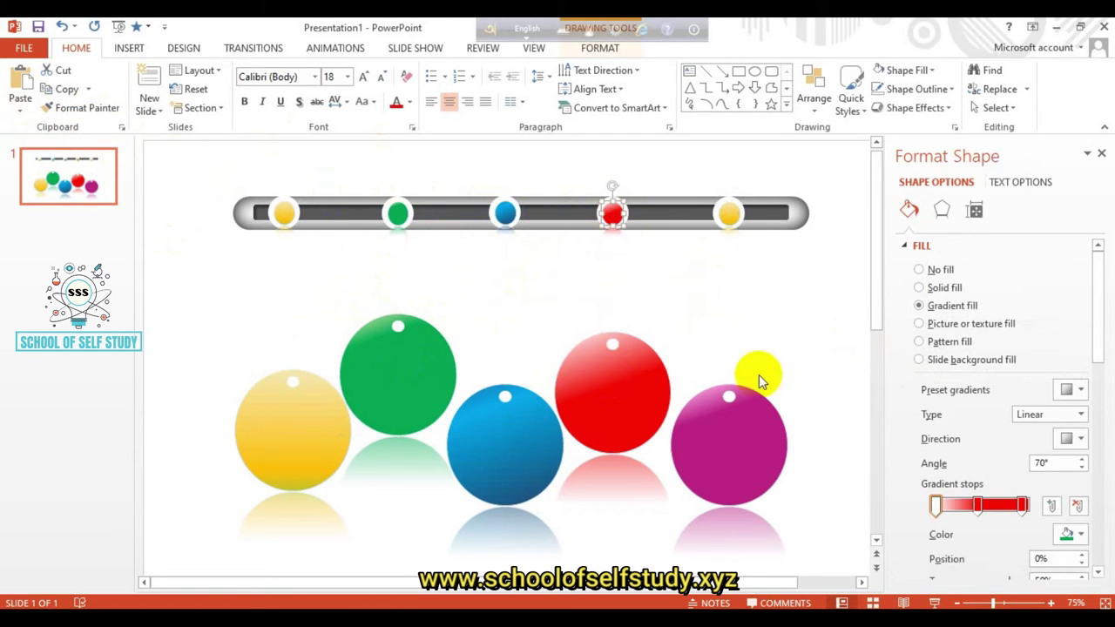
click(729, 424)
click(87, 108)
click(728, 213)
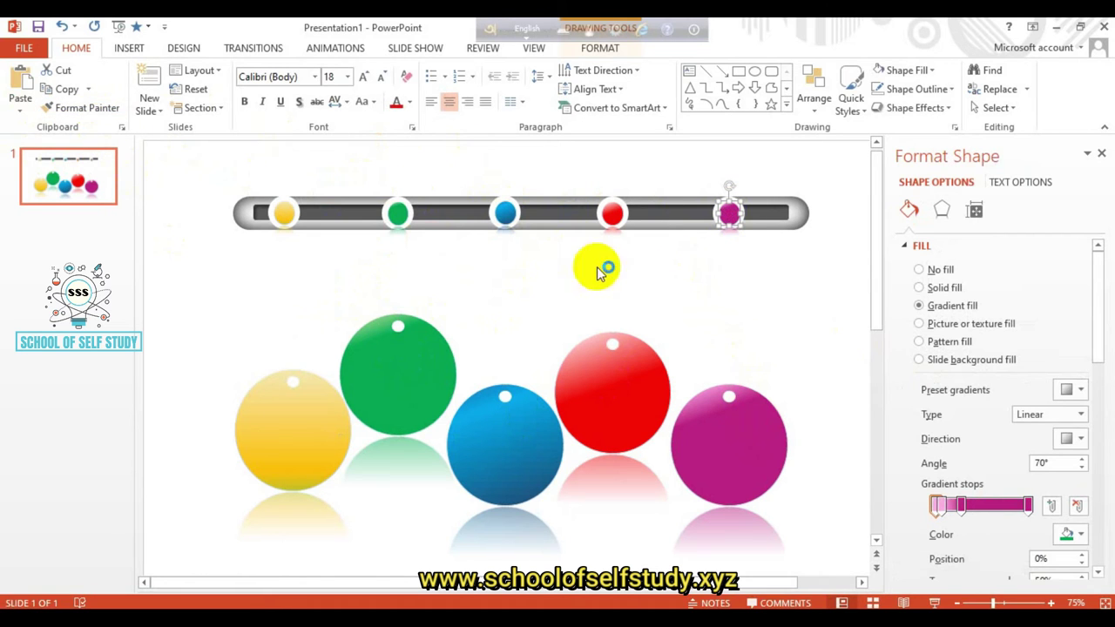
click(841, 292)
Step: Select the green, blue, red and purple bar circles in turn to check their colours
click(398, 213)
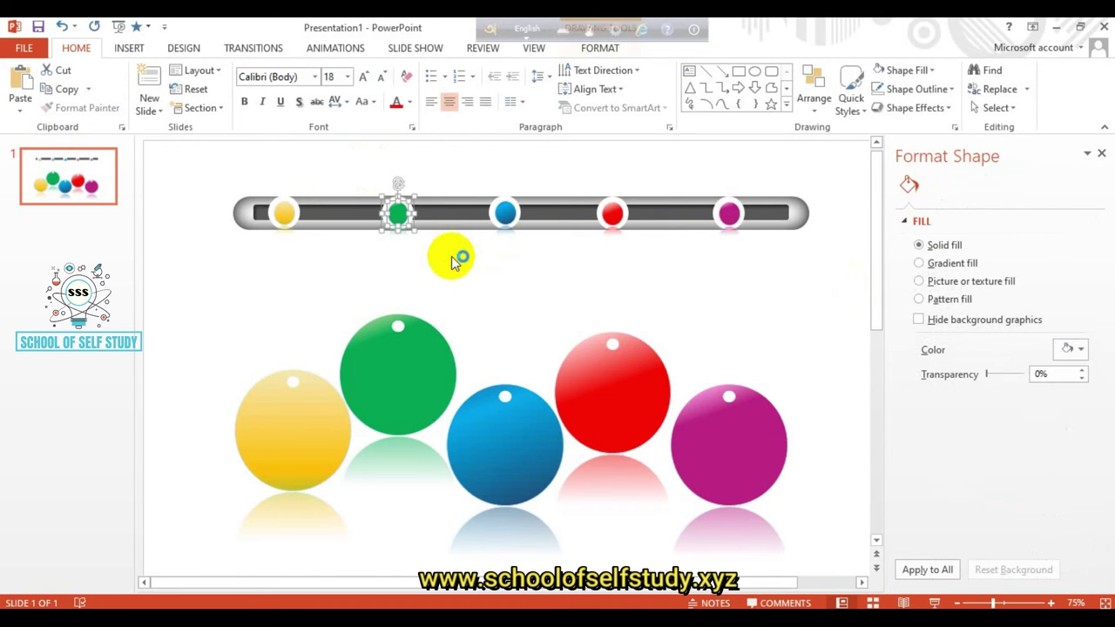
click(488, 202)
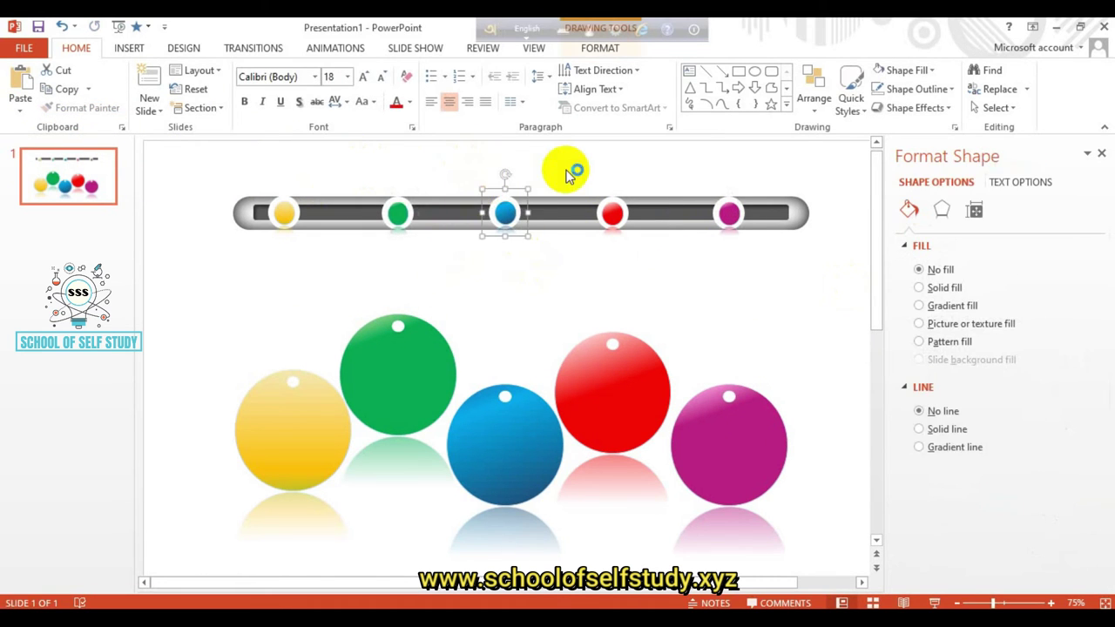
drag(566, 153, 633, 263)
drag(697, 157, 745, 263)
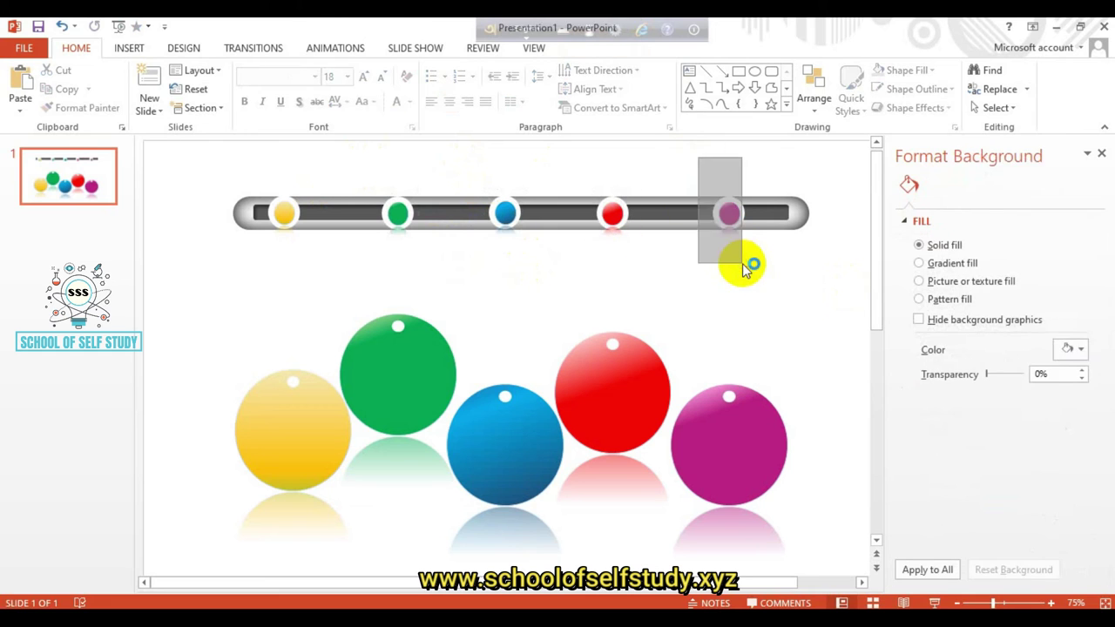
mouse_move(690, 158)
mouse_down()
mouse_move(766, 258)
mouse_move(764, 271)
mouse_up()
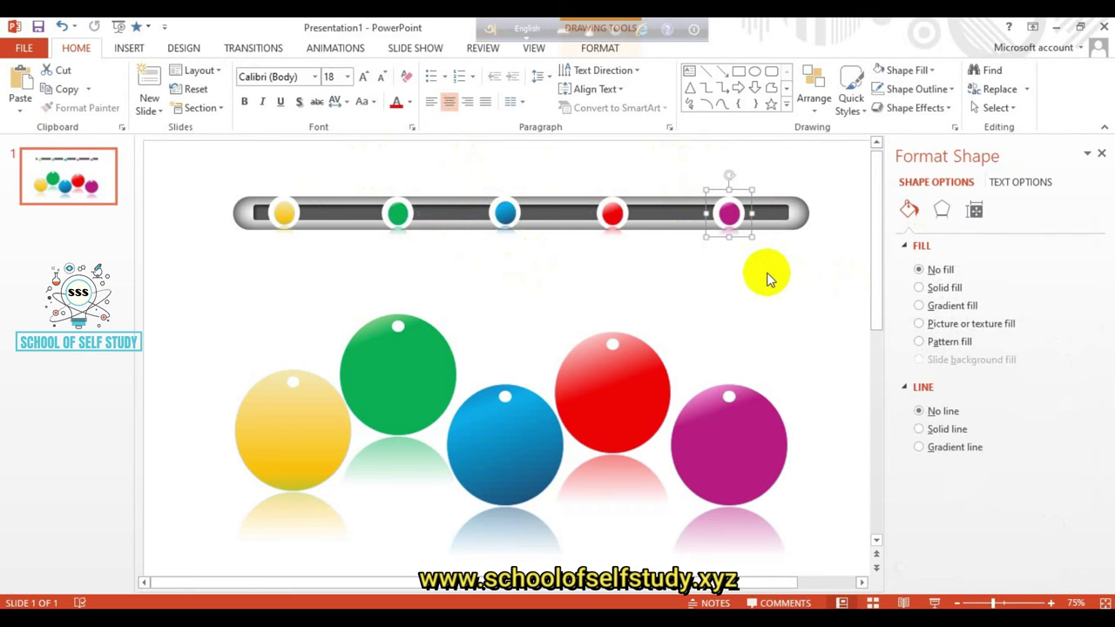
click(763, 272)
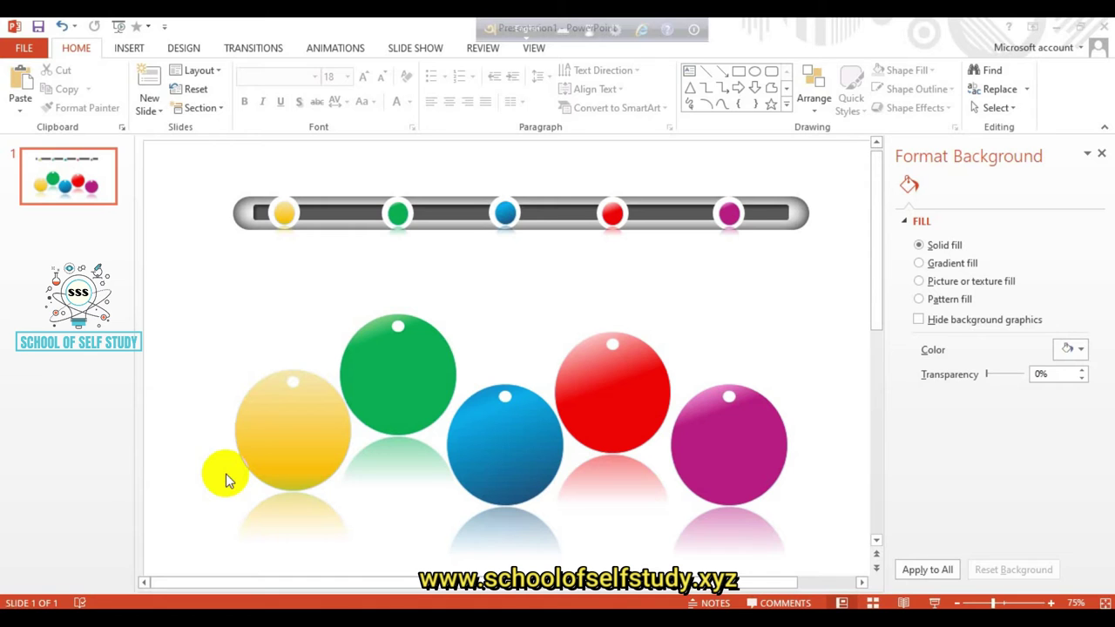
Step: Draw a straight line from the yellow bar circle down to the yellow ball
click(129, 48)
click(278, 87)
click(275, 196)
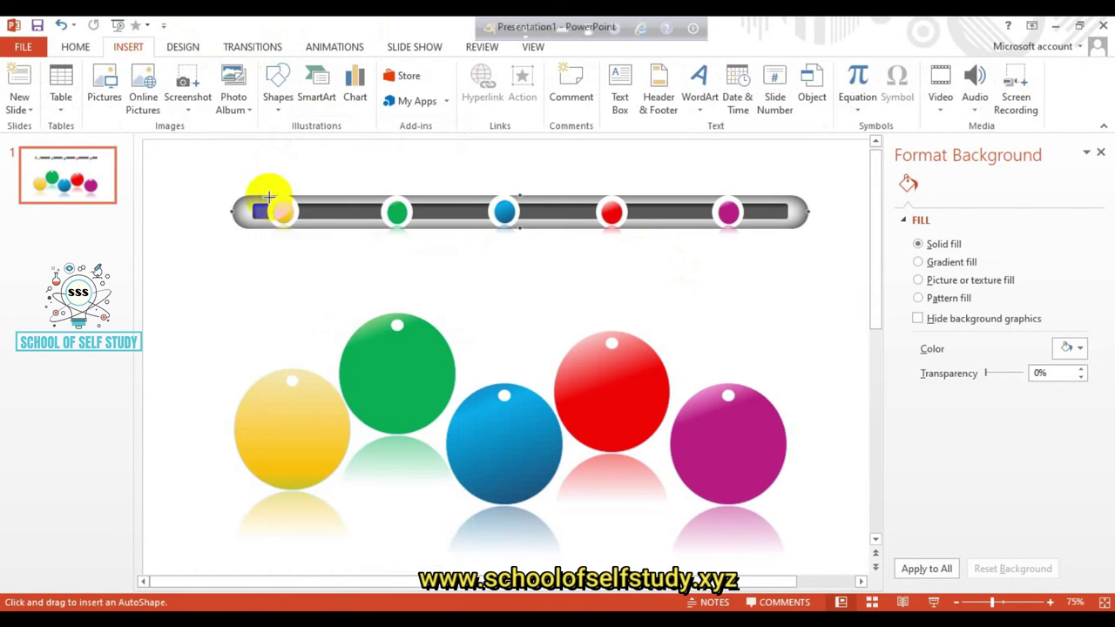
drag(283, 213, 290, 374)
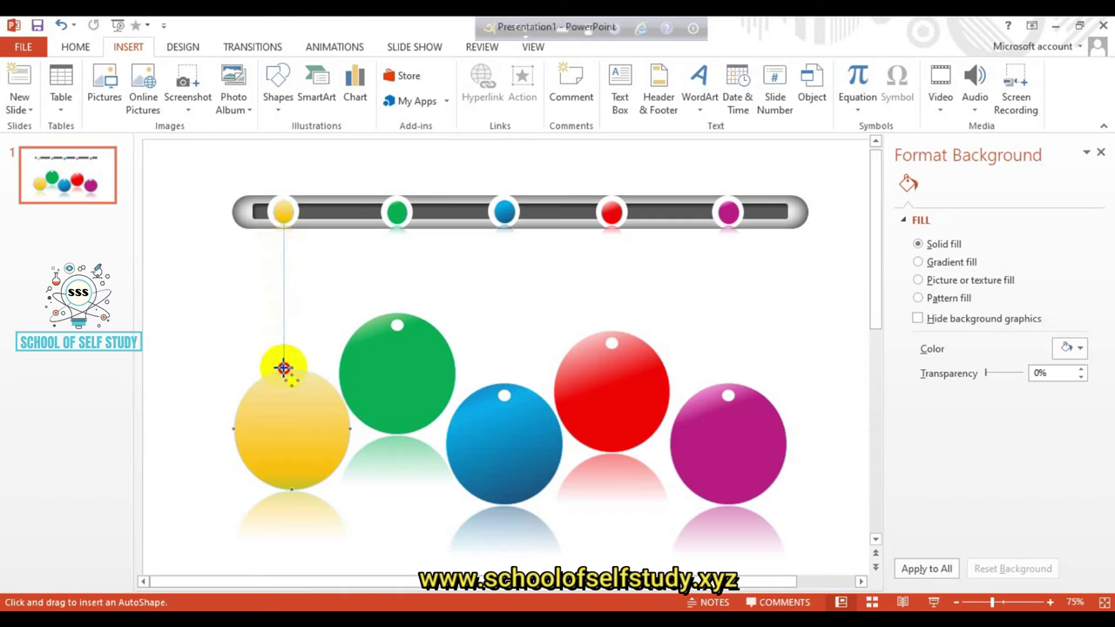
Step: Set the string's outline colour to black
right_click(285, 313)
click(285, 306)
right_click(285, 303)
click(373, 261)
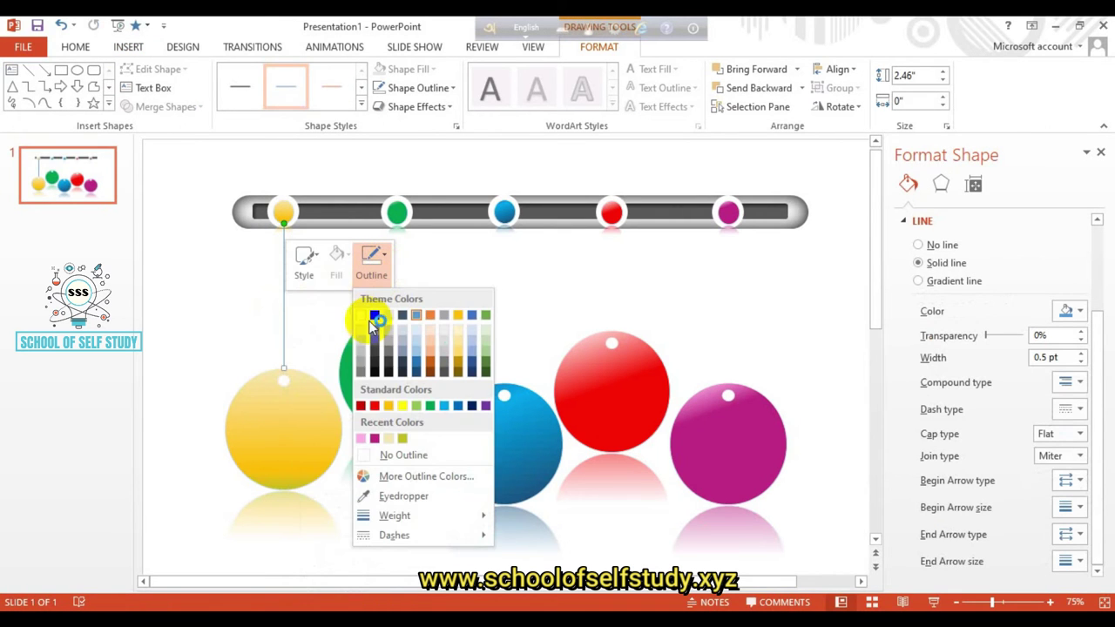
click(374, 455)
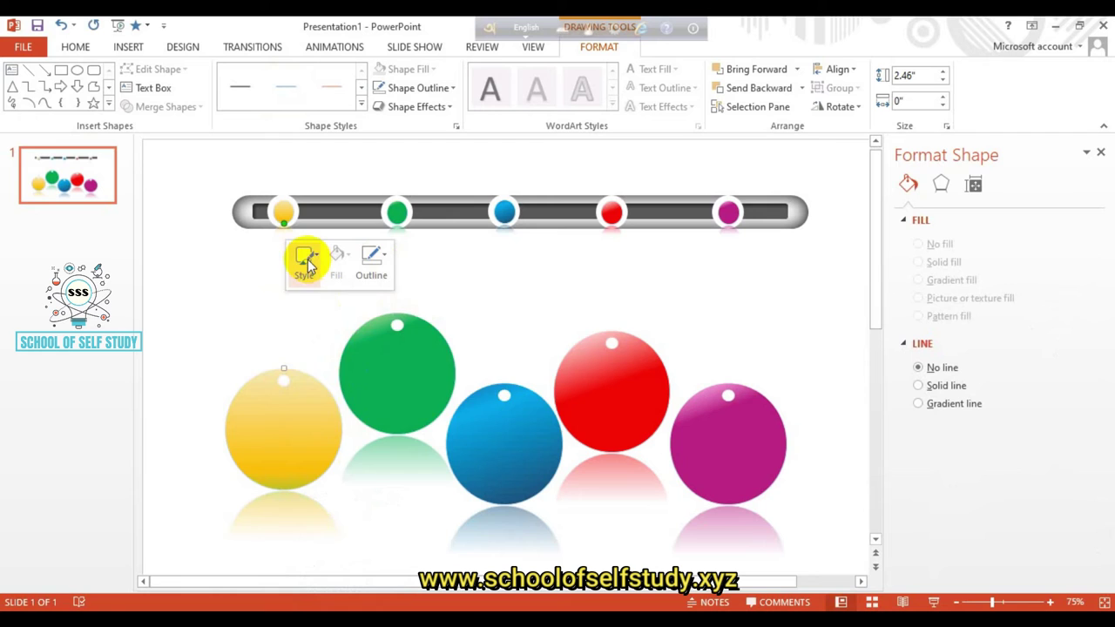
click(303, 258)
click(373, 257)
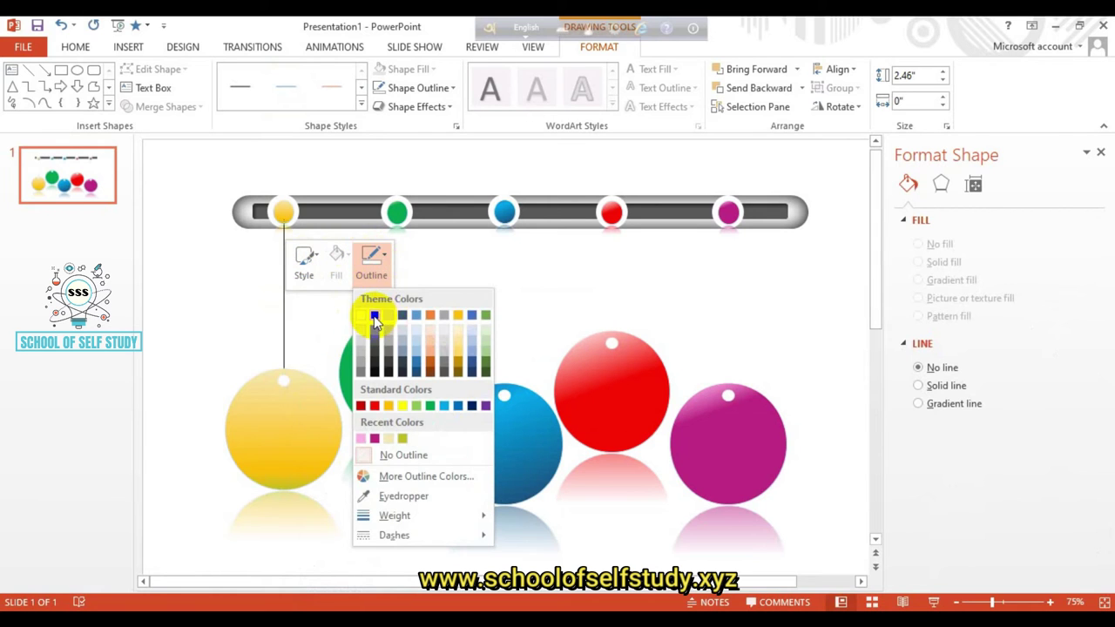
click(373, 315)
click(294, 337)
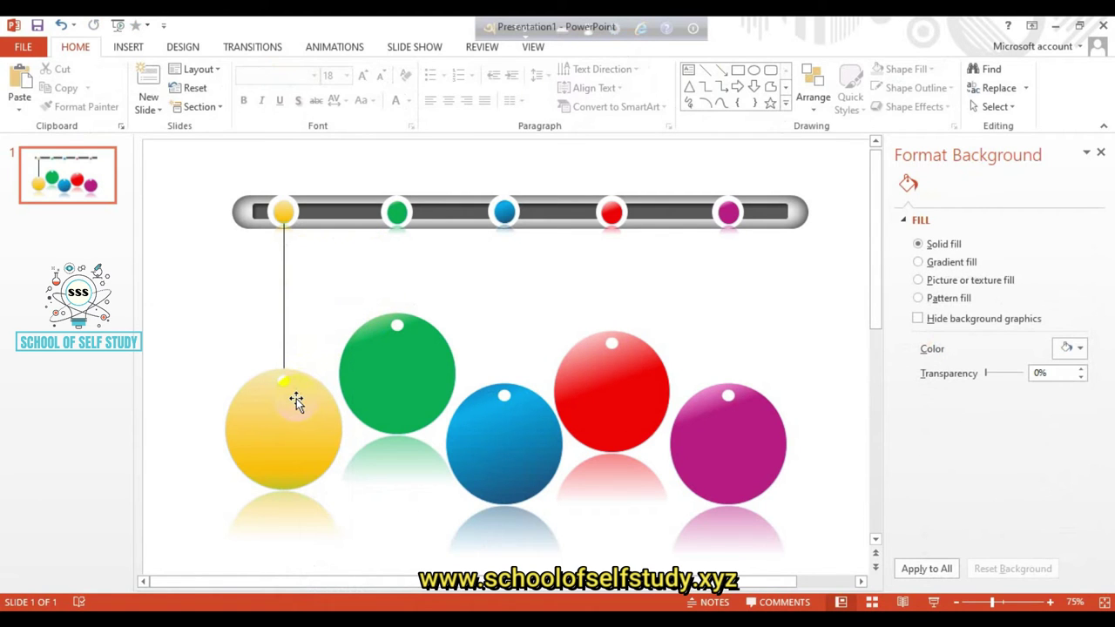
Step: Ctrl-drag copies of the black string down to the other four balls
drag(284, 307, 399, 306)
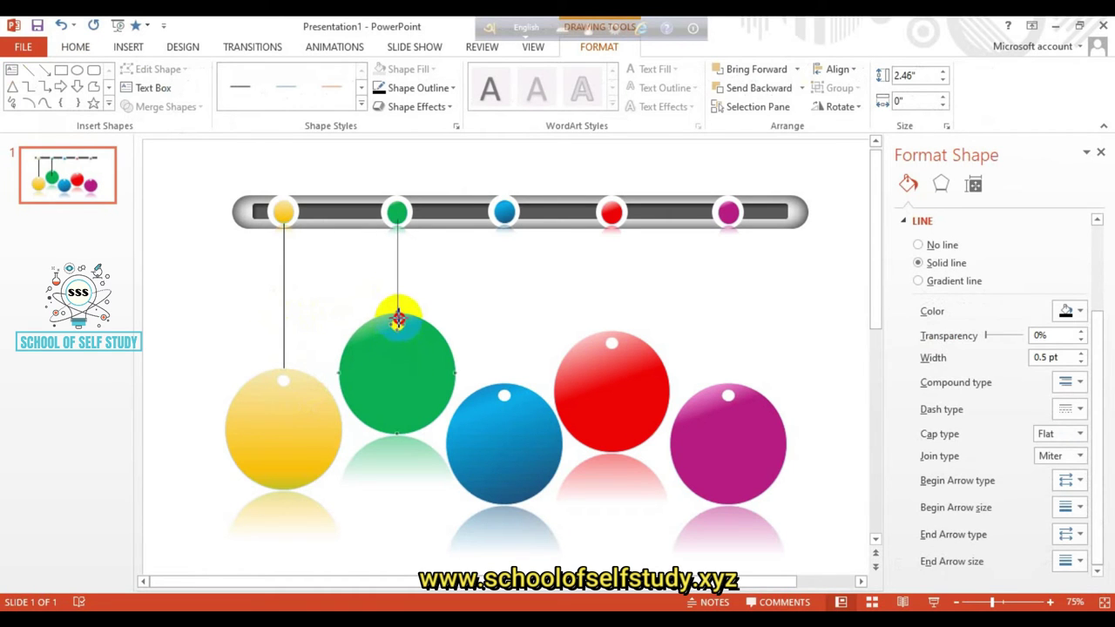
click(427, 331)
mouse_move(286, 318)
mouse_down()
mouse_move(492, 311)
mouse_move(507, 322)
mouse_move(731, 302)
mouse_up()
click(503, 298)
click(764, 304)
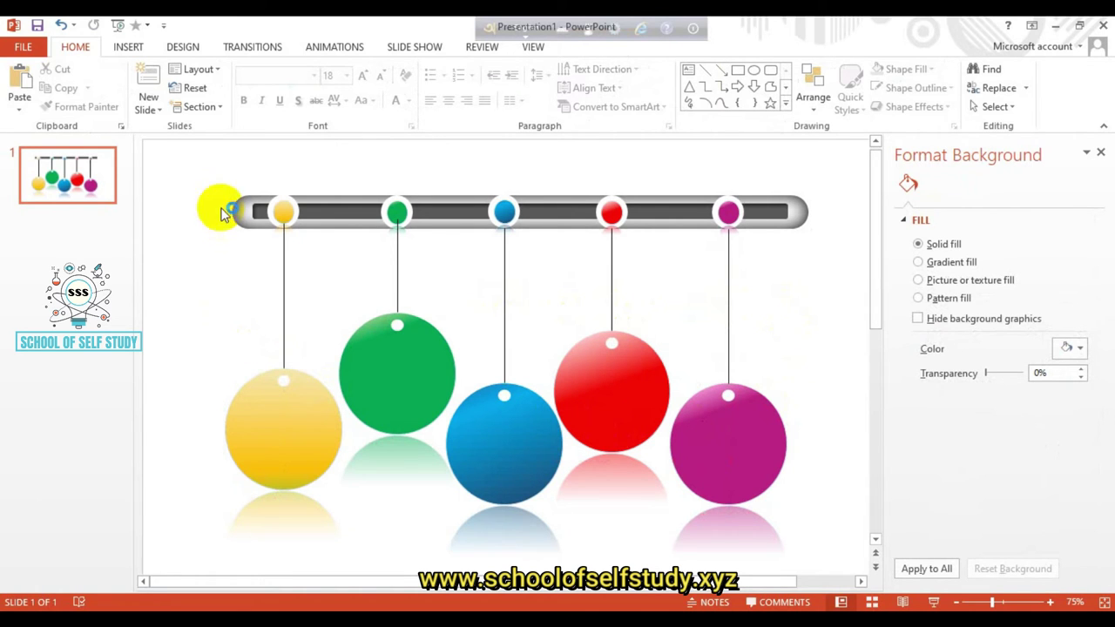
click(128, 46)
click(279, 83)
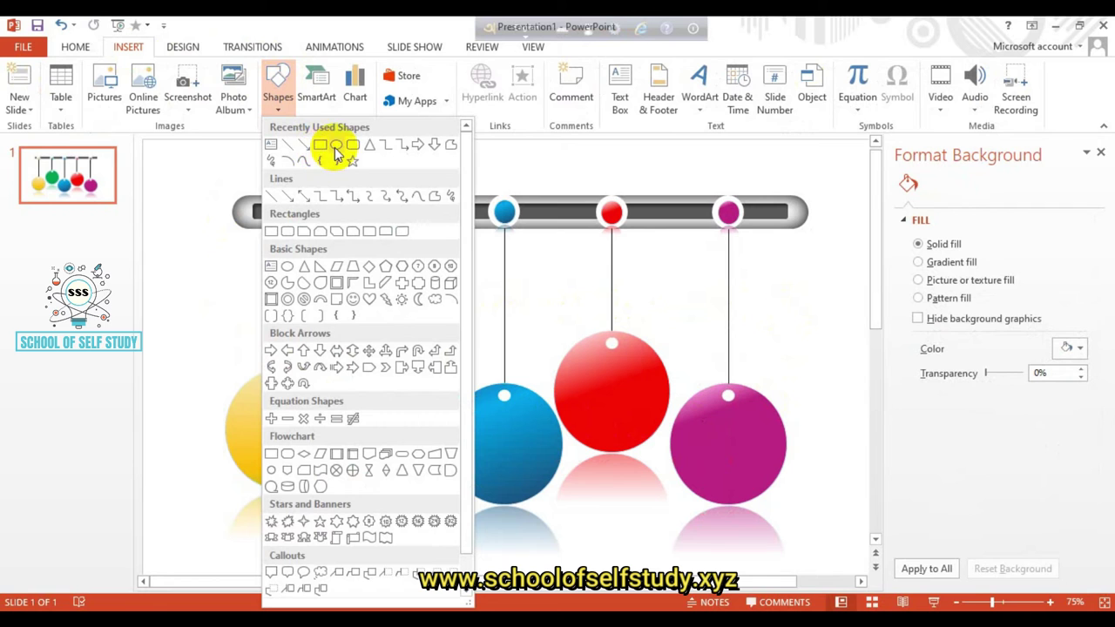
Step: Draw a small curved hook at the top of the yellow ball
click(420, 198)
scroll(290, 366, up, 5)
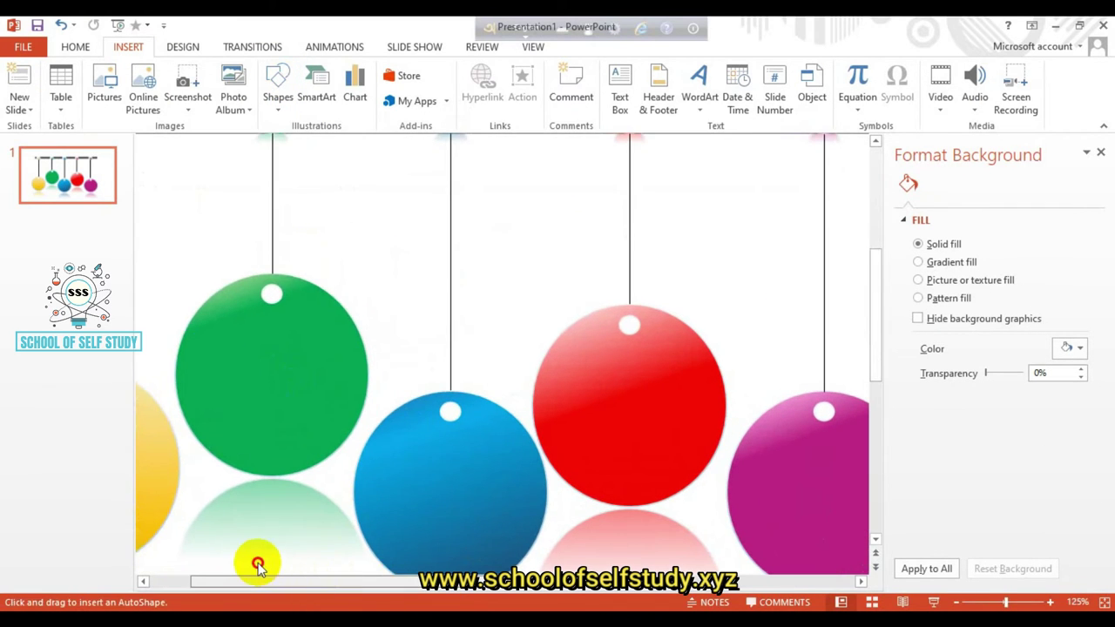
scroll(256, 564, left, 5)
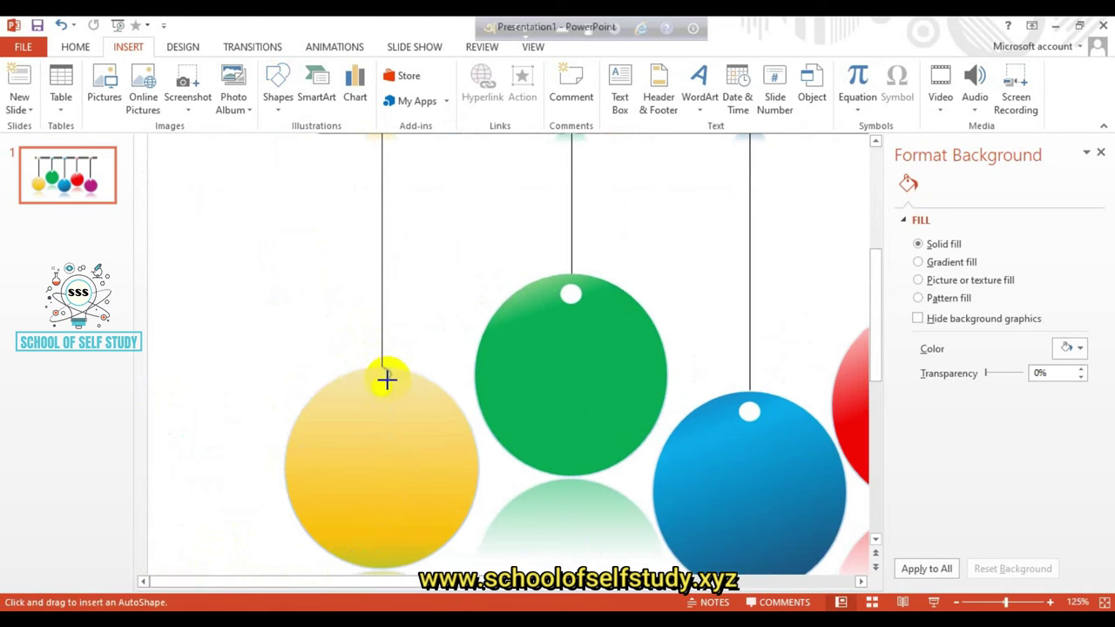
drag(386, 379, 389, 398)
scroll(329, 362, up, 5)
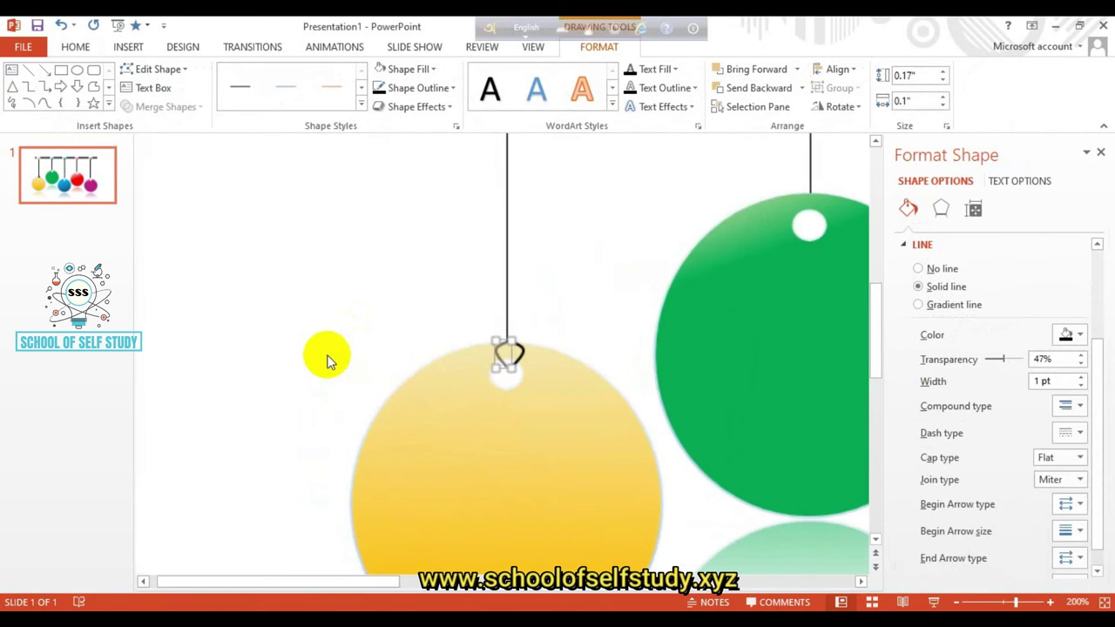
scroll(328, 362, up, 5)
click(505, 356)
click(523, 357)
click(523, 357)
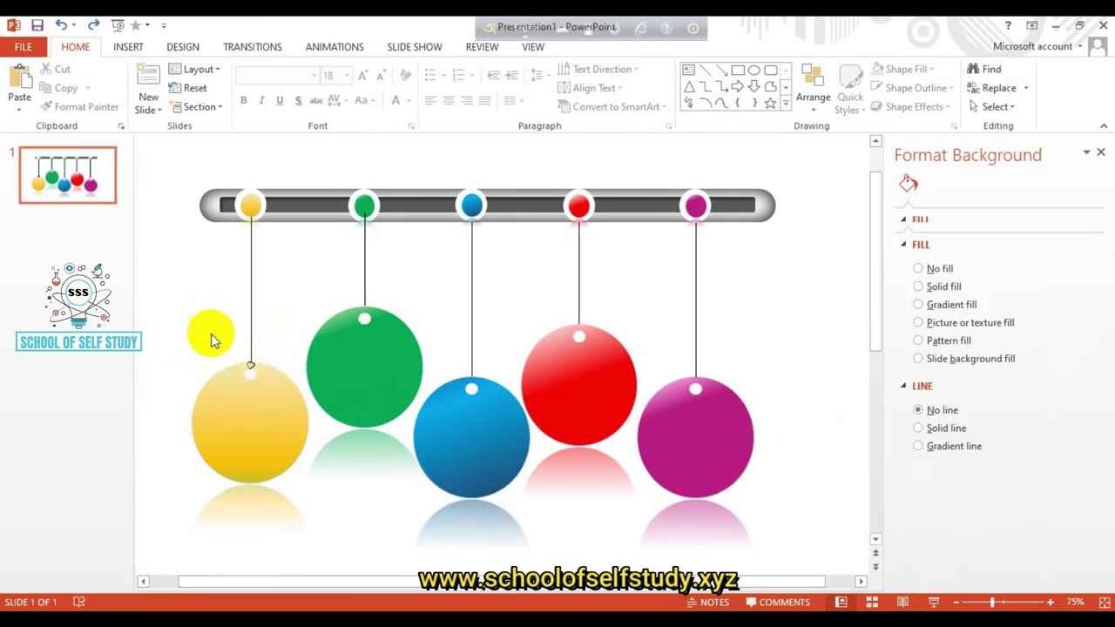
Step: Adjust the green, blue and red strings so each ends at its ball's hook
click(250, 360)
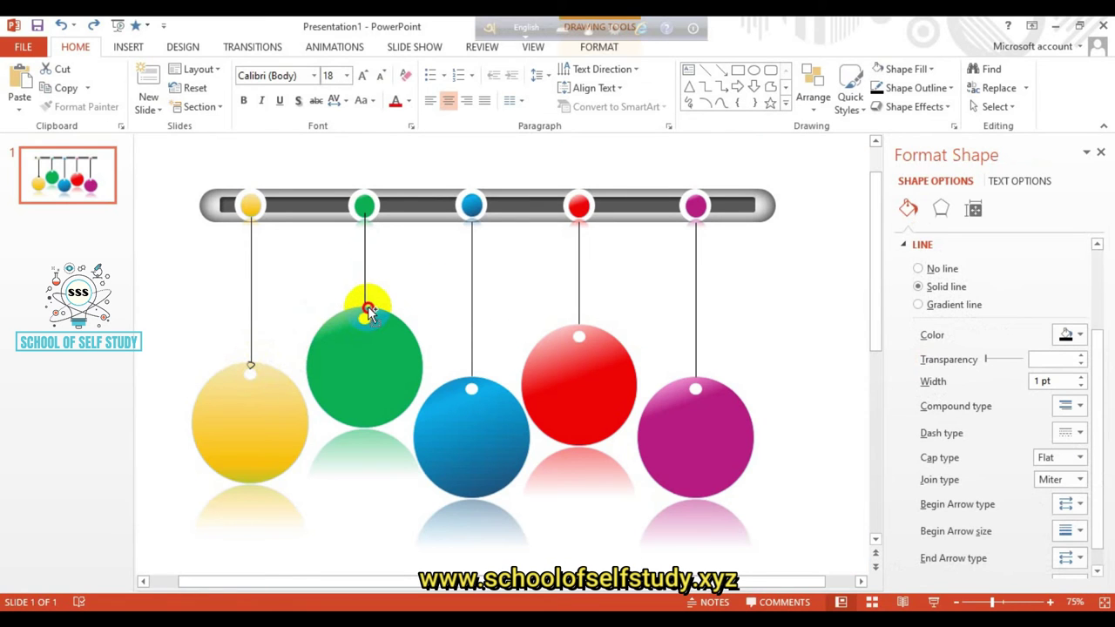
drag(372, 320, 363, 315)
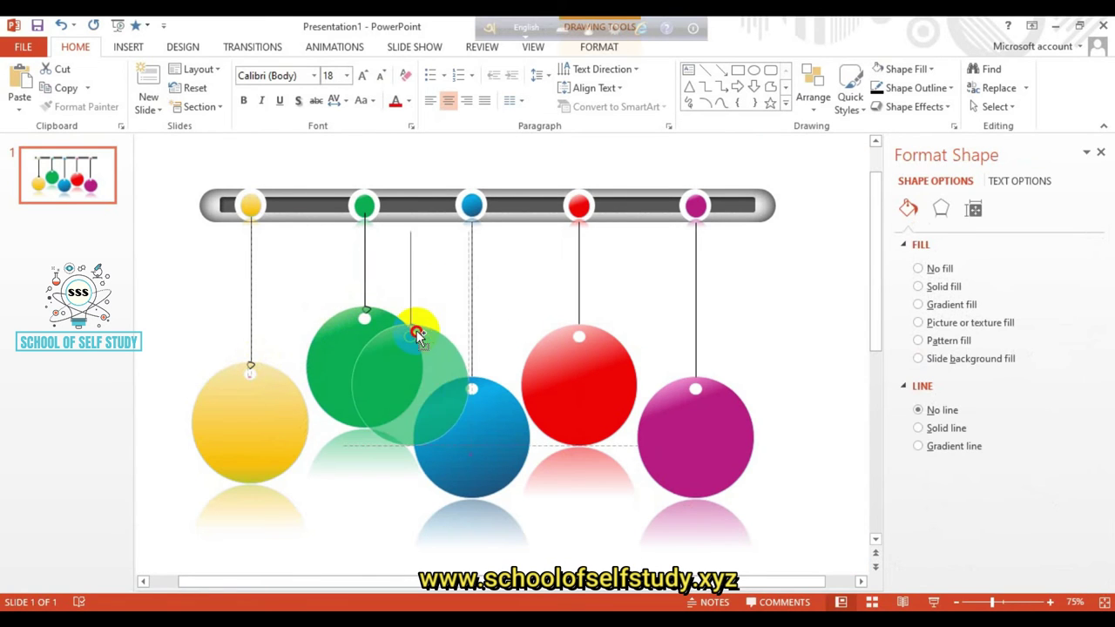
key(Escape)
click(363, 316)
drag(471, 385, 471, 382)
drag(580, 338, 579, 331)
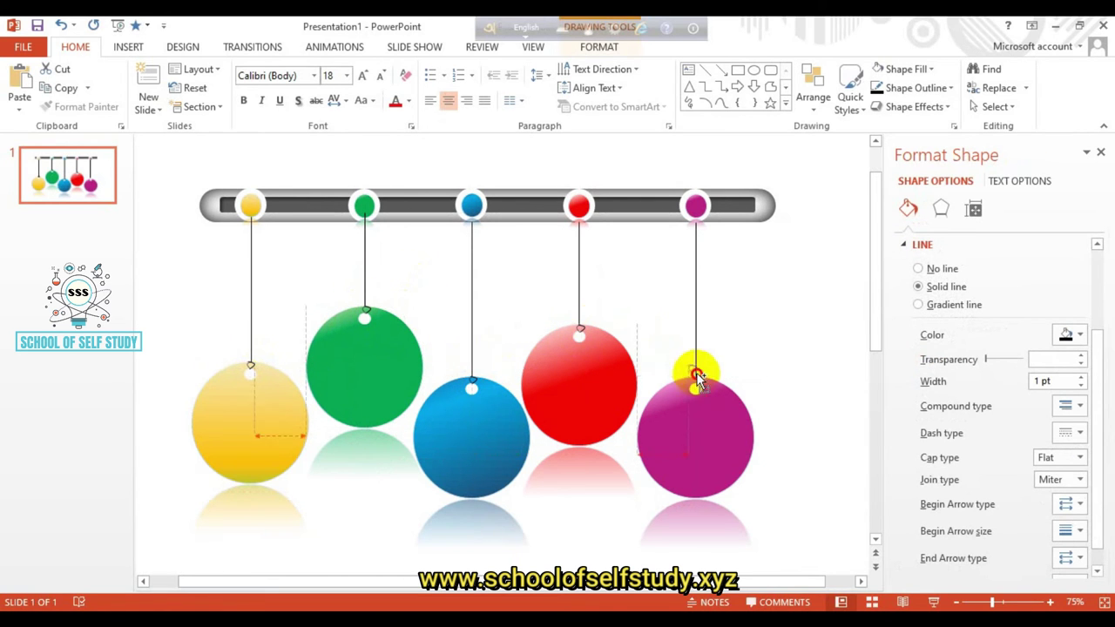
click(180, 282)
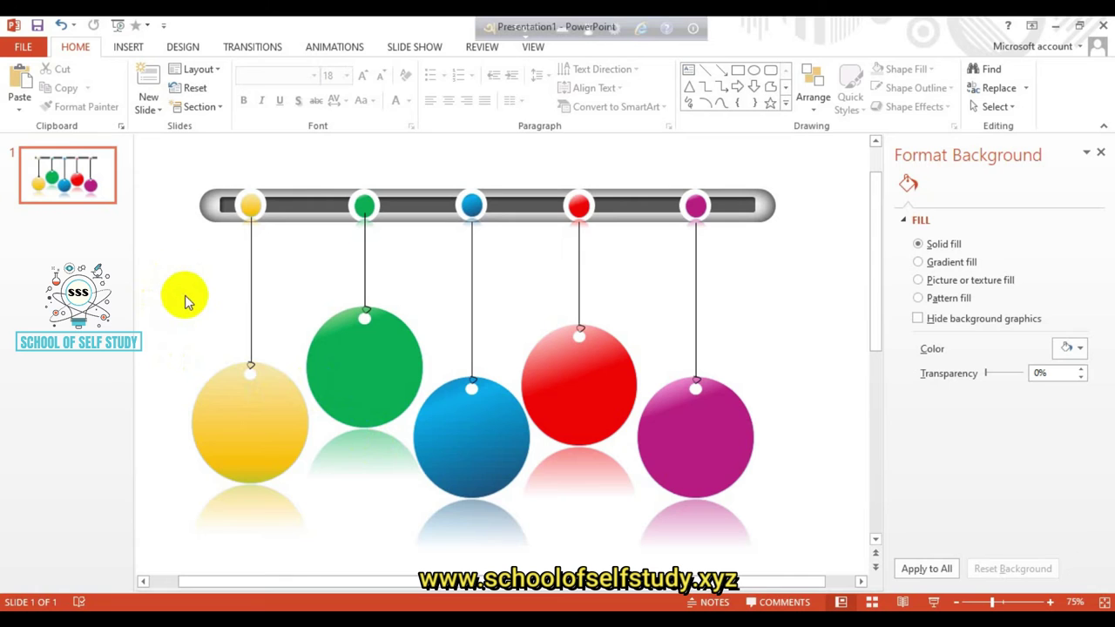
ctrl+scroll(493, 511, up, 5)
scroll(308, 331, left, 3)
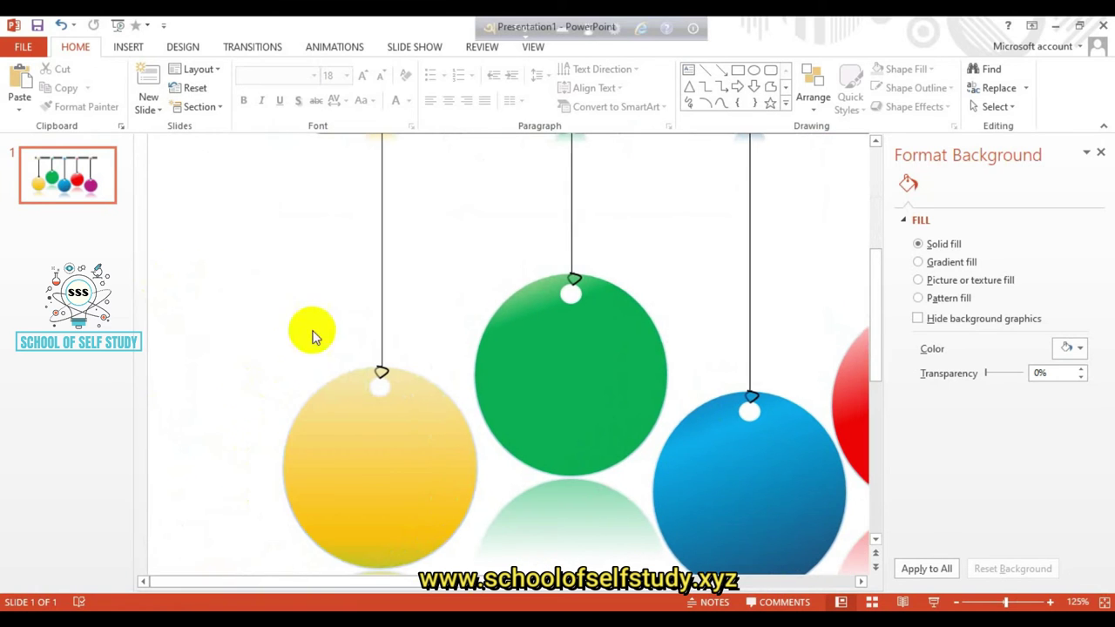
Step: Draw a short straight line near the yellow ball and set its outline colour
click(139, 49)
click(278, 87)
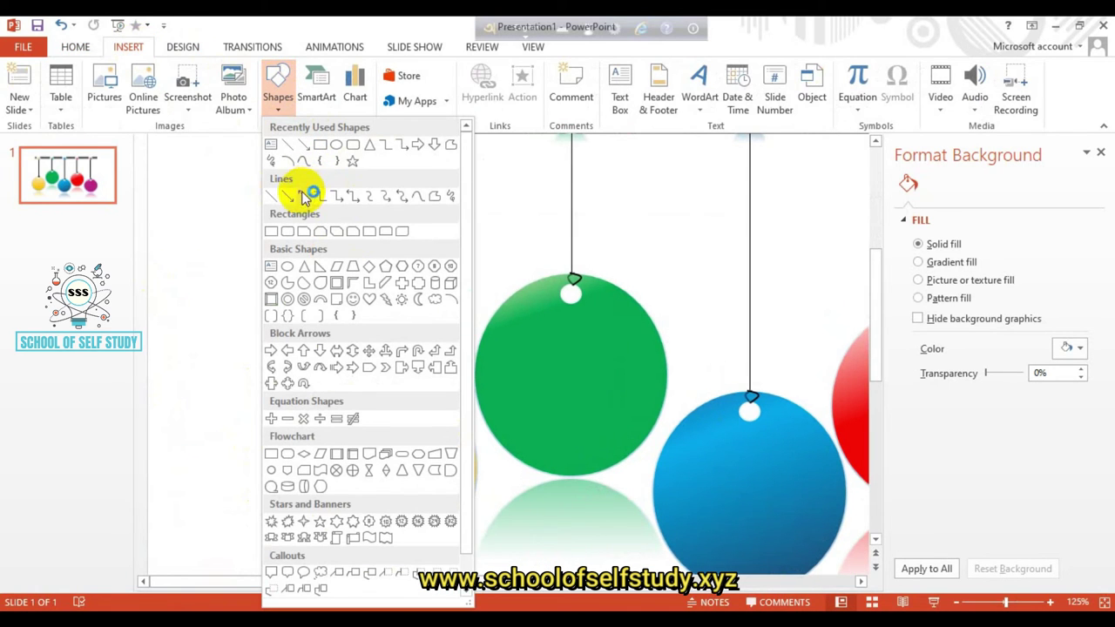
click(272, 195)
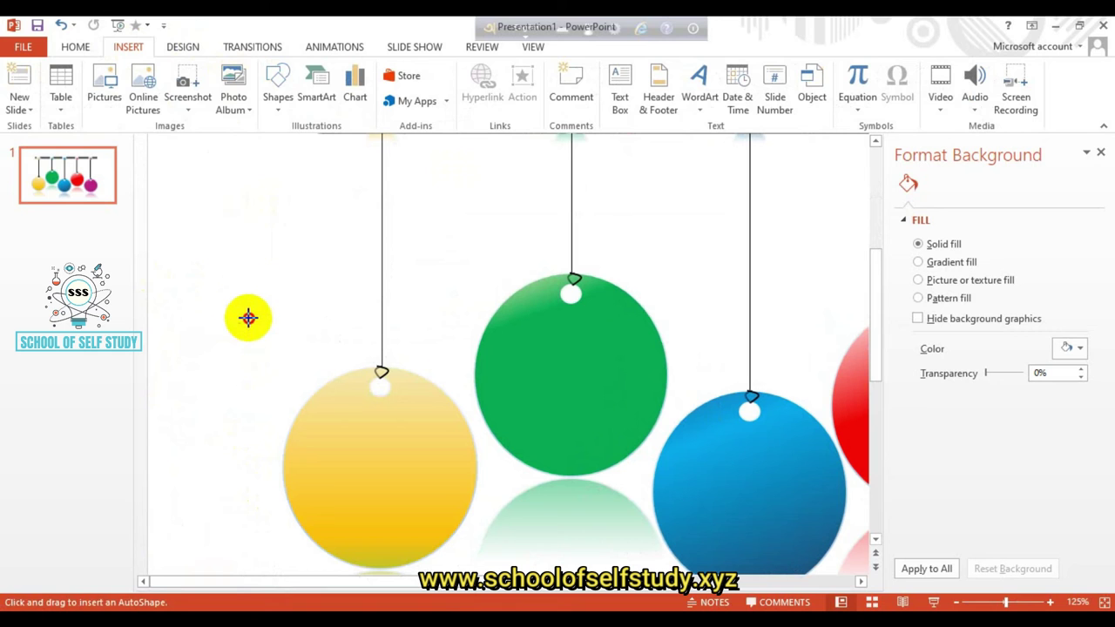
drag(254, 317, 254, 317)
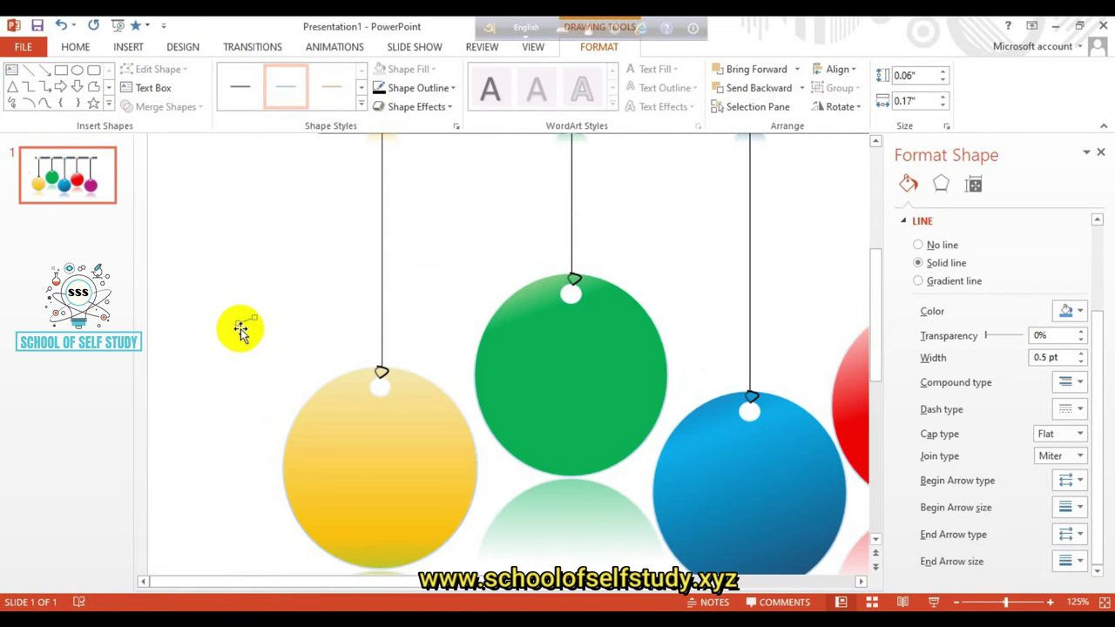
click(249, 319)
click(251, 319)
right_click(253, 320)
click(340, 353)
click(348, 105)
click(251, 313)
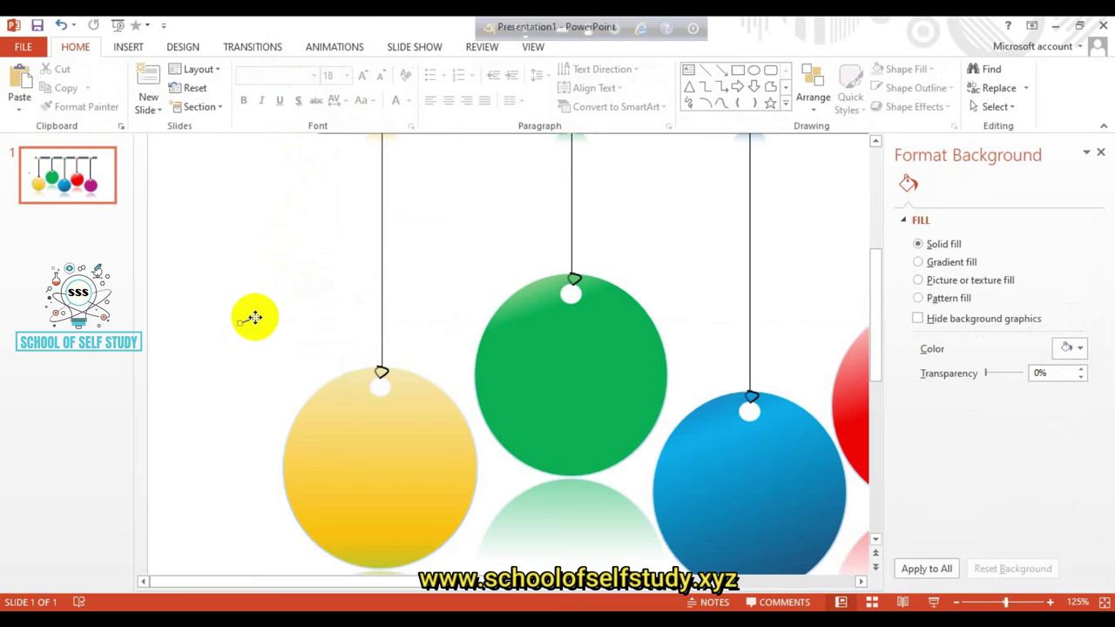
Step: Turn the short line horizontal and place it as a knot on the yellow ball's string
click(254, 319)
click(258, 322)
drag(252, 322, 257, 316)
click(249, 319)
click(243, 313)
click(288, 319)
click(279, 318)
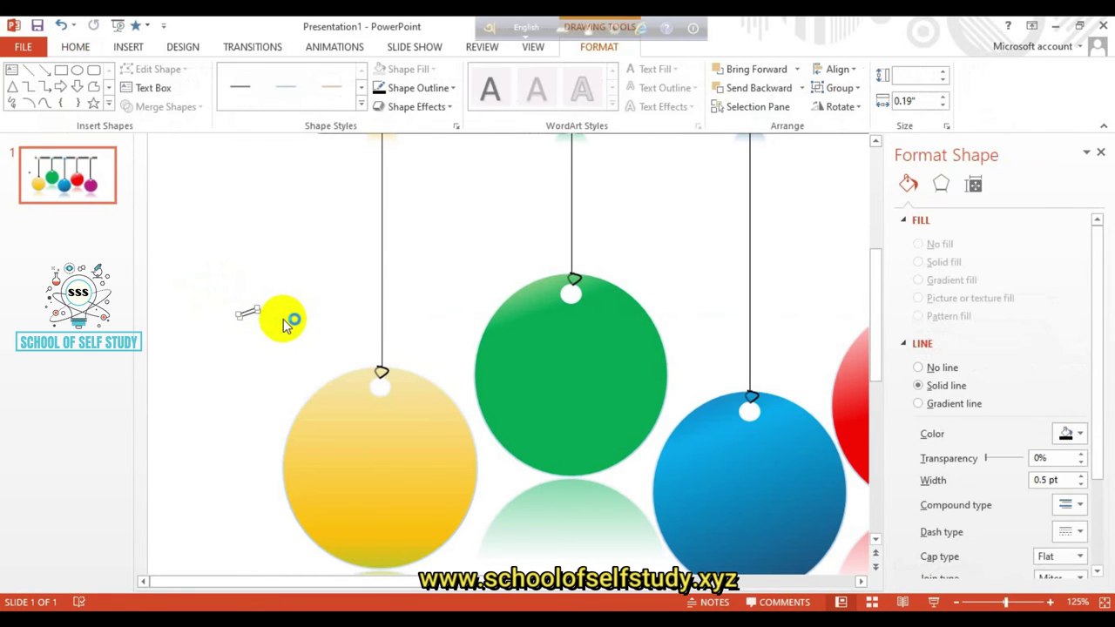
click(251, 313)
drag(250, 314, 383, 364)
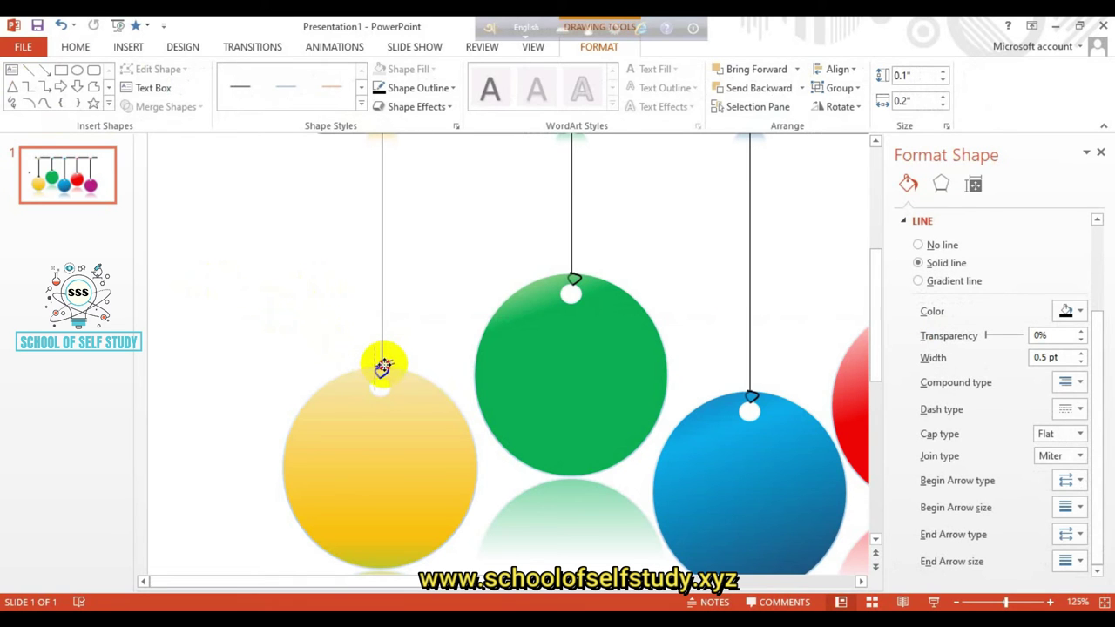
click(319, 318)
Step: Copy the knot line onto the remaining balls, including blue and magenta
click(380, 365)
click(573, 277)
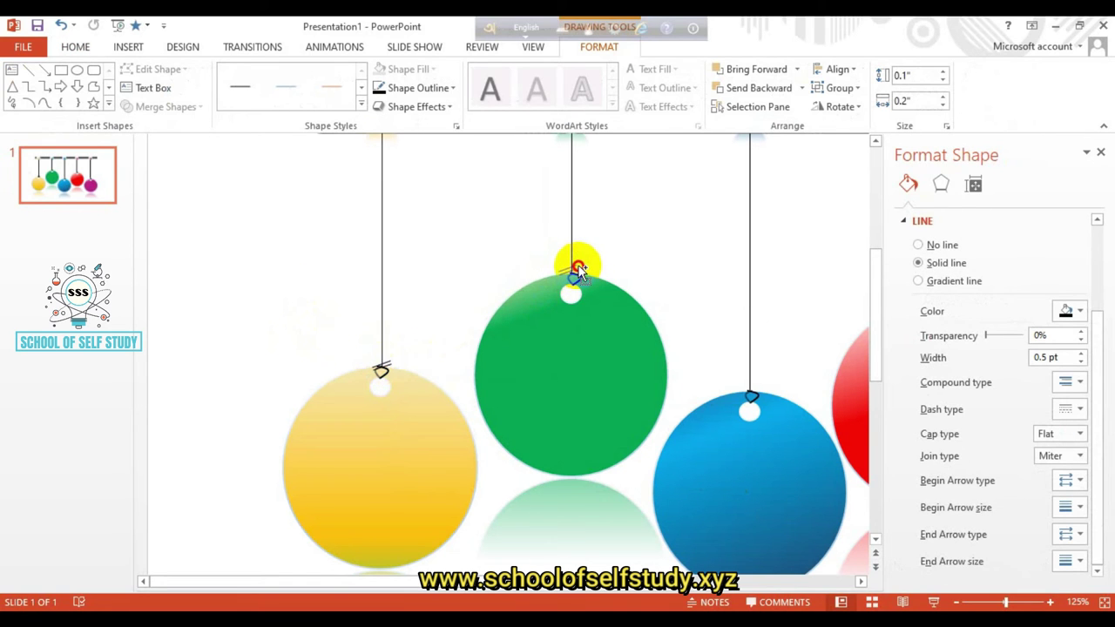
drag(574, 277, 752, 386)
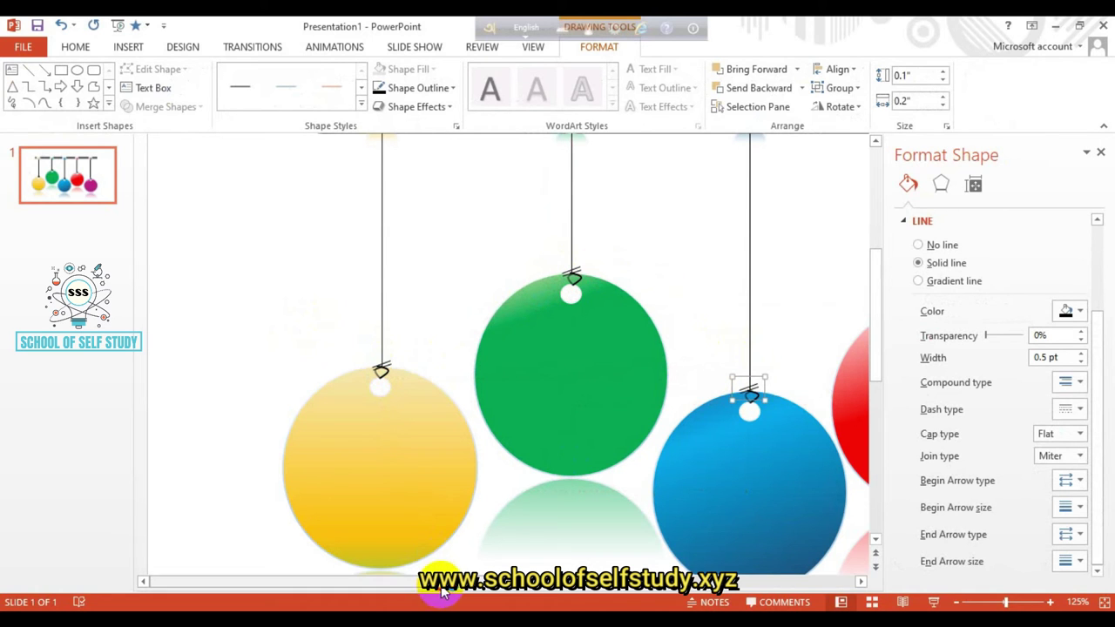
click(642, 581)
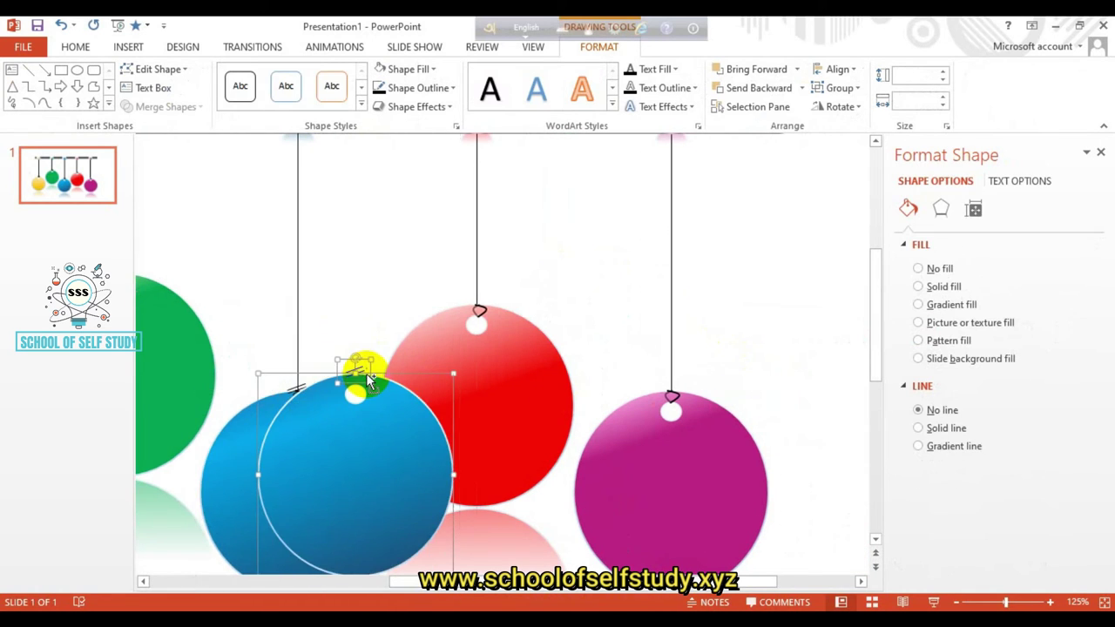
click(361, 331)
click(302, 388)
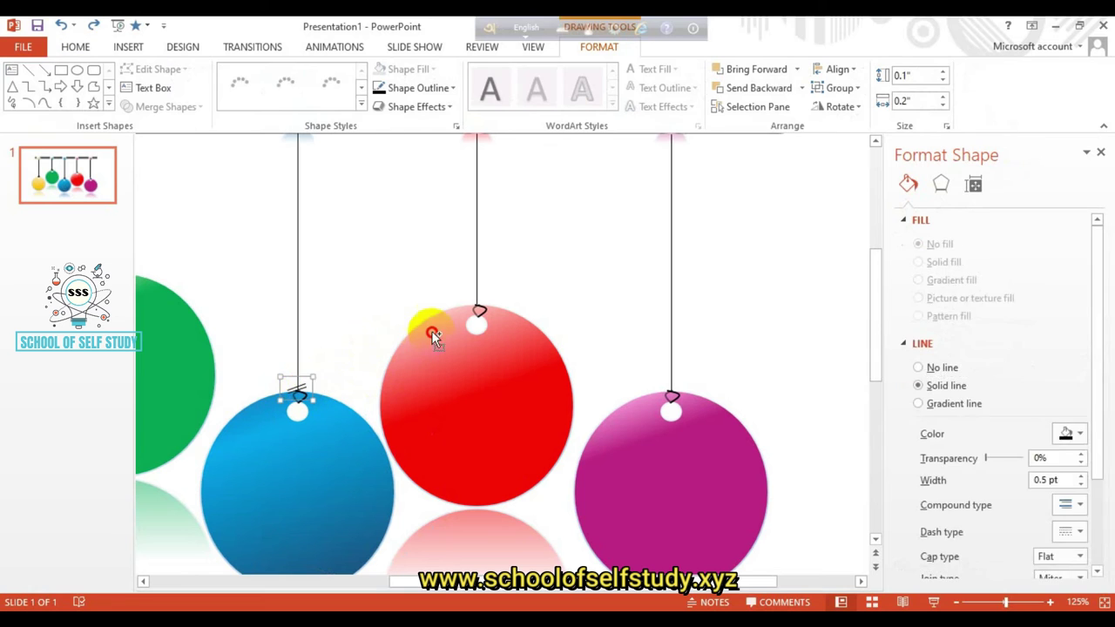
drag(487, 309, 671, 383)
click(782, 349)
Step: Marquee-select and group the blue ornament's peg, string, knot and ball
scroll(782, 349, down, 5)
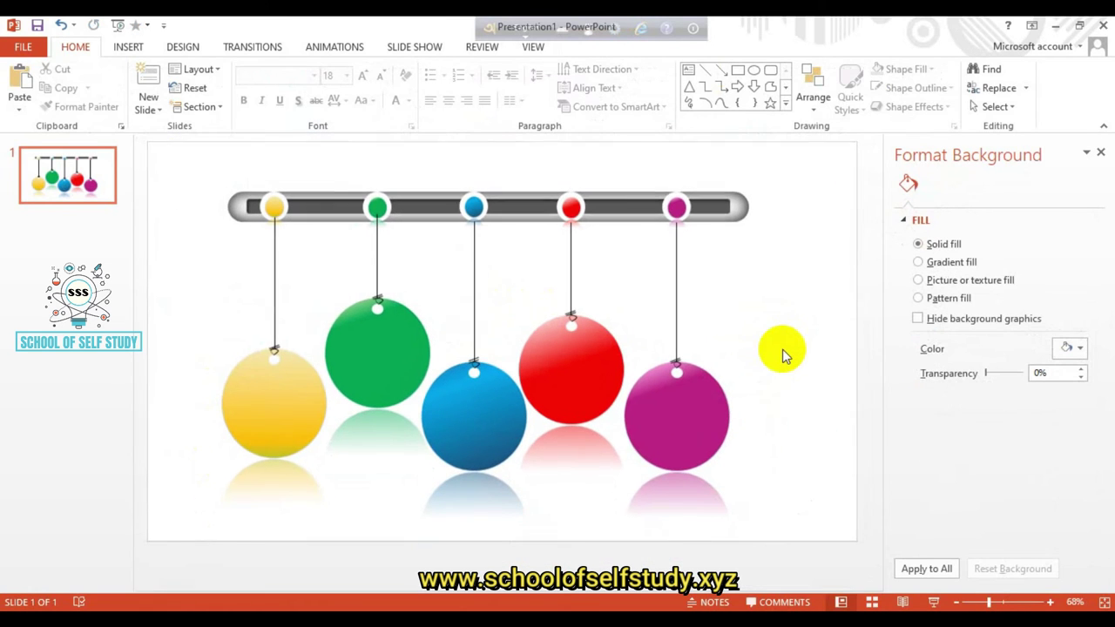
mouse_move(183, 152)
mouse_down()
mouse_move(316, 392)
mouse_move(331, 472)
mouse_up()
click(352, 161)
drag(328, 155, 452, 496)
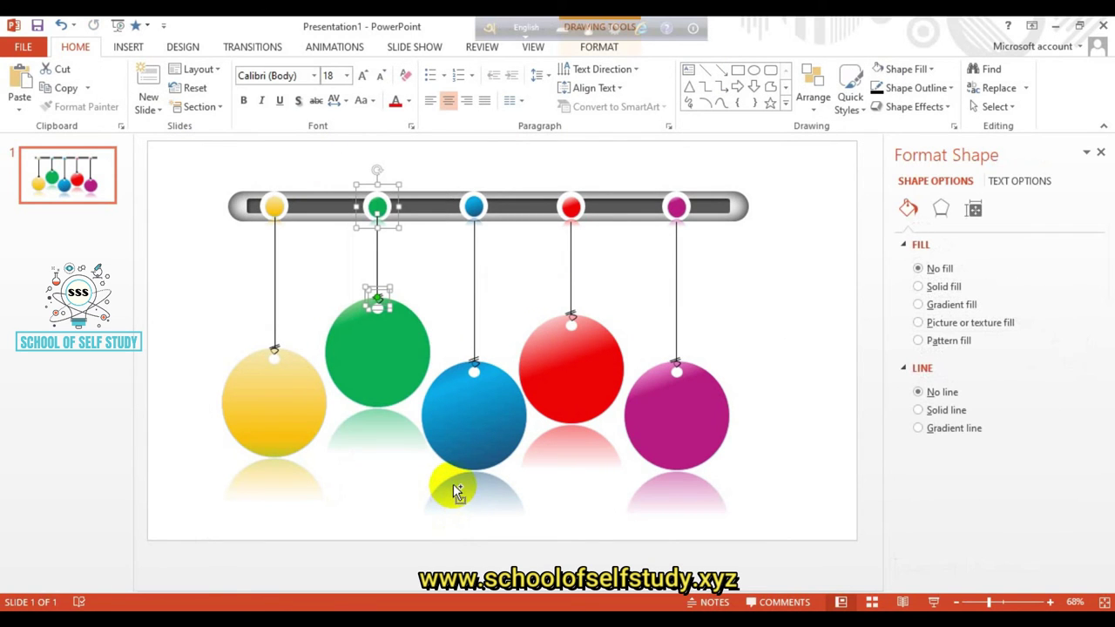
drag(435, 150, 542, 521)
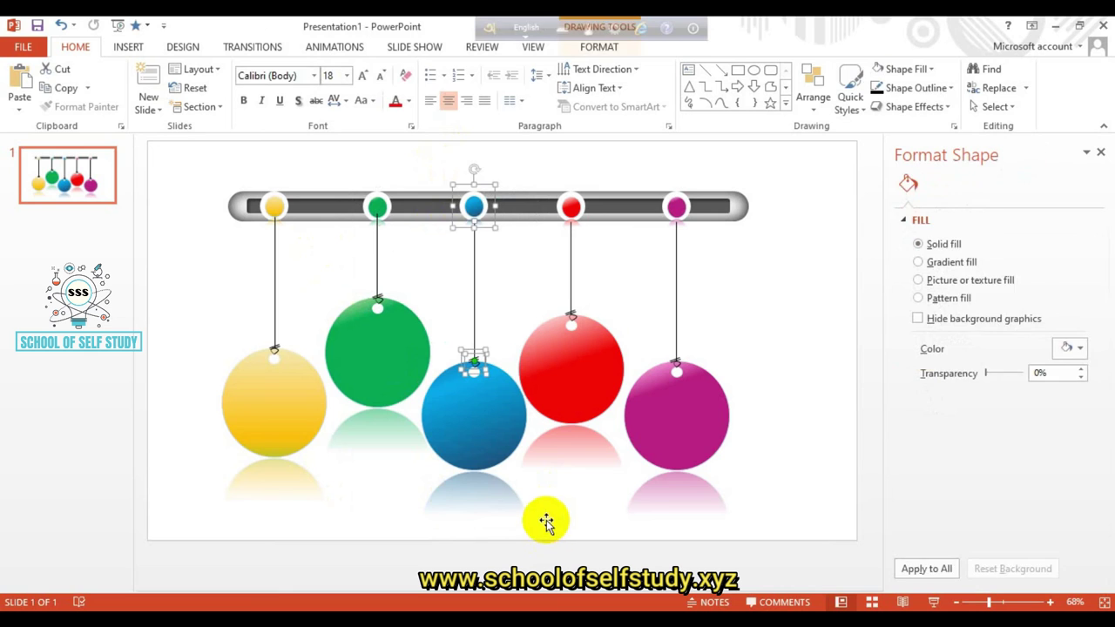
click(435, 236)
drag(408, 150, 566, 566)
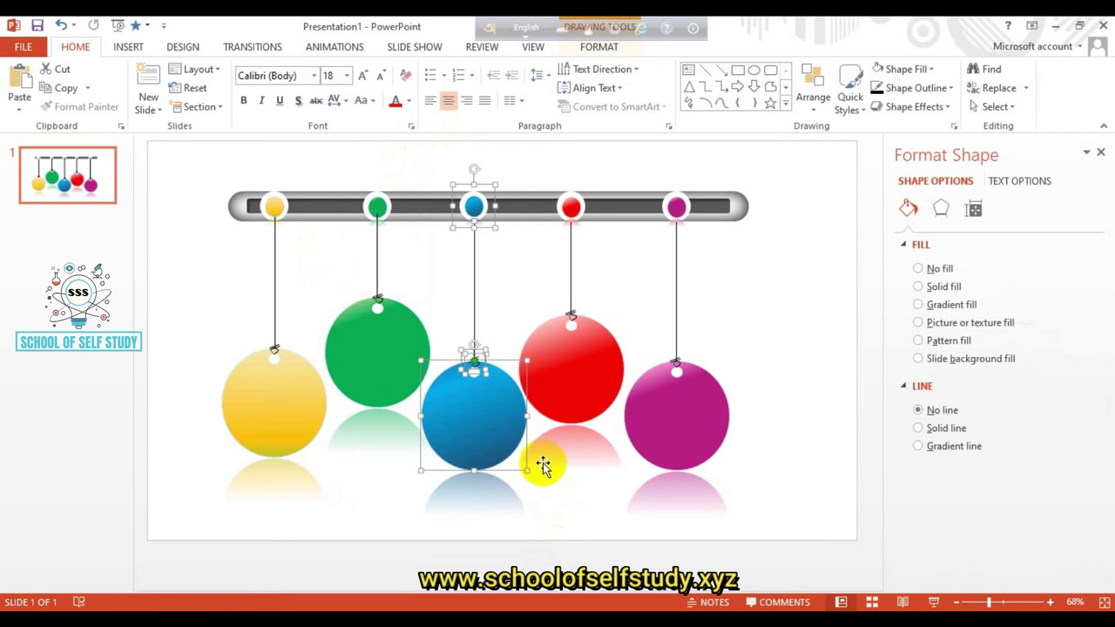
Step: Group the green, yellow, red and magenta ornaments' pieces in turn
drag(304, 149, 458, 468)
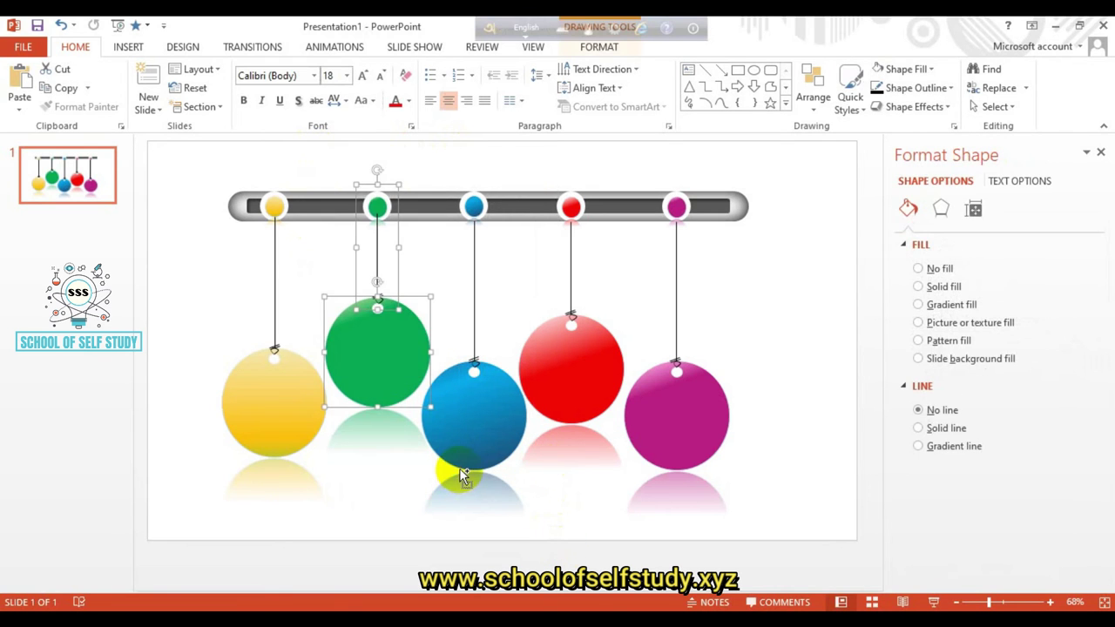
click(319, 323)
drag(174, 154, 346, 475)
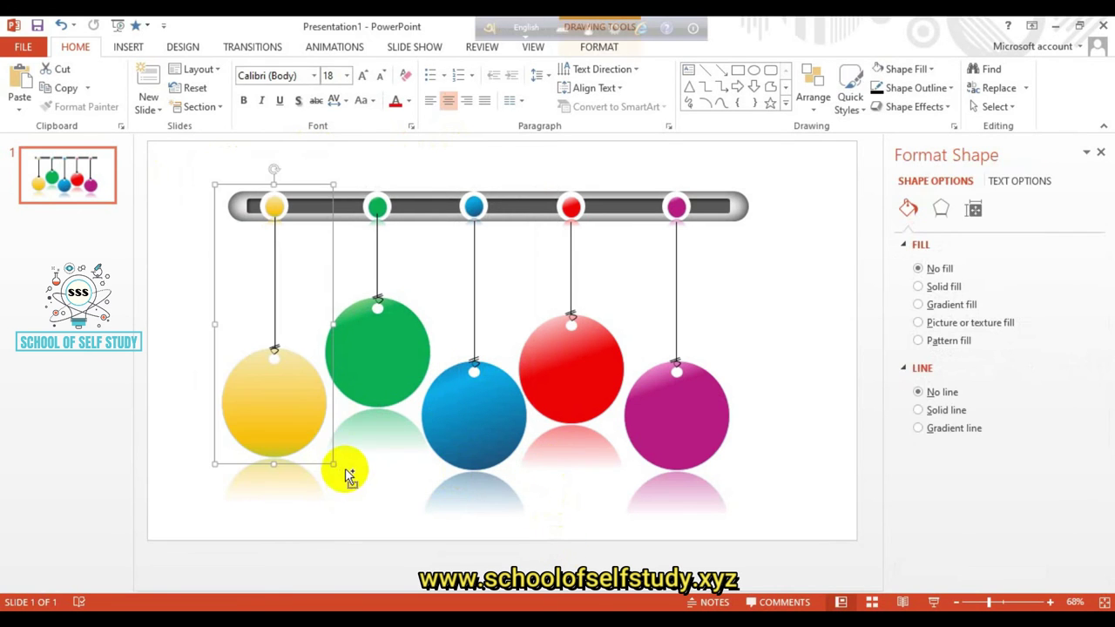
click(492, 167)
drag(489, 155, 637, 509)
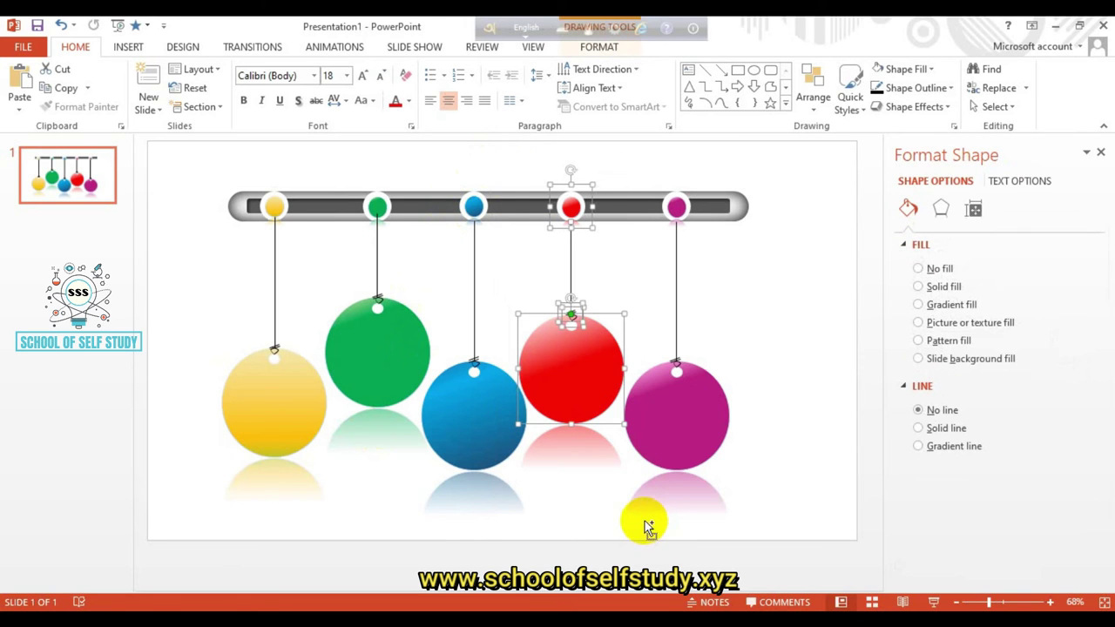
click(714, 269)
drag(612, 153, 778, 509)
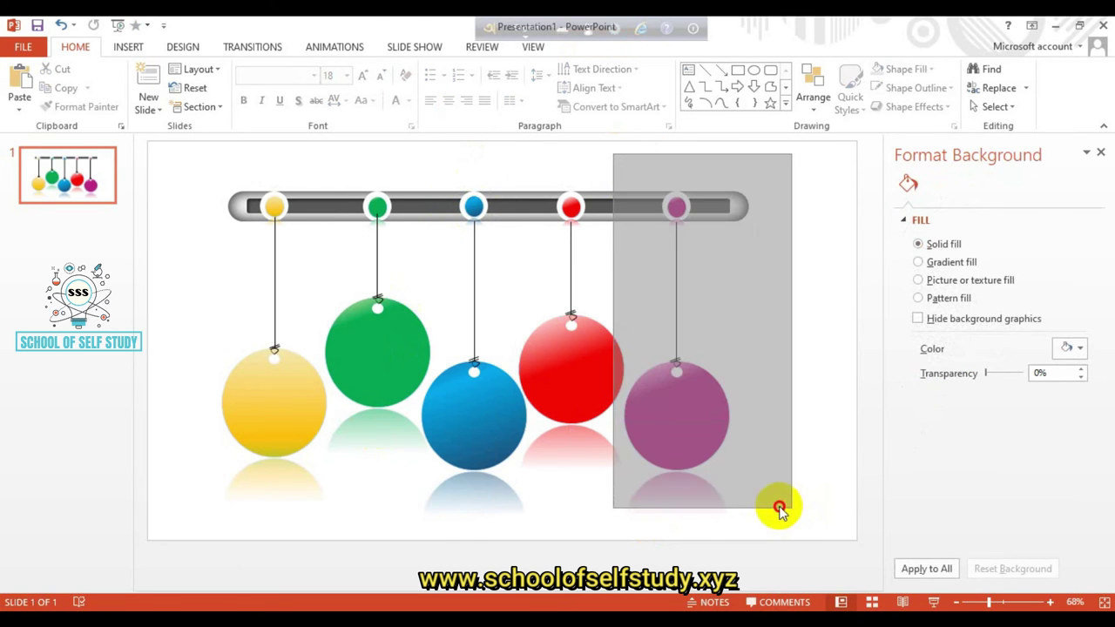
click(794, 281)
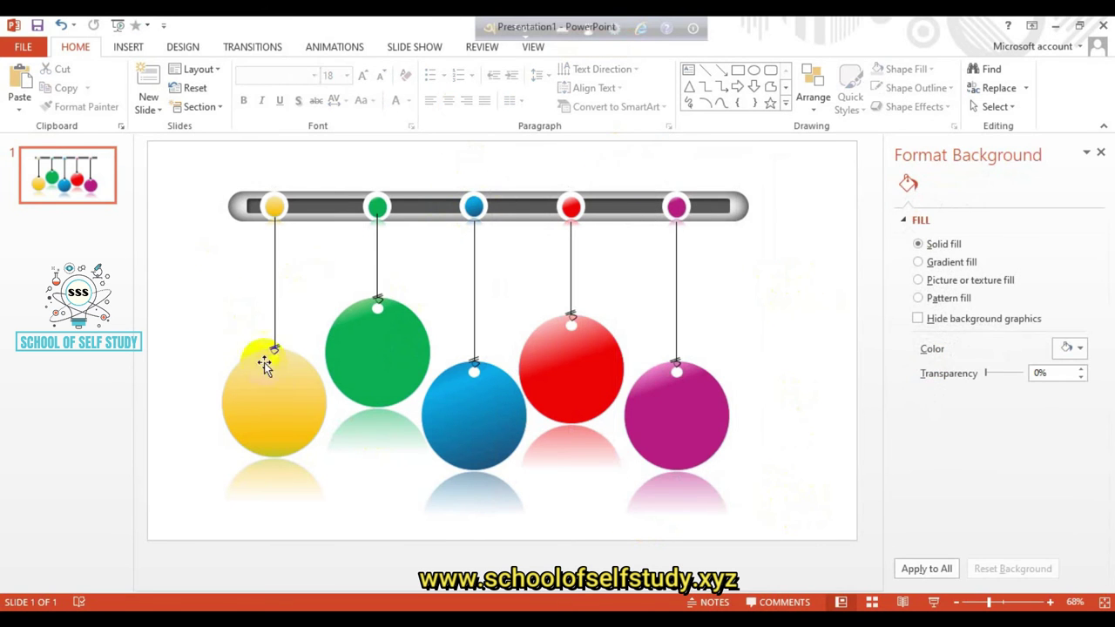
click(288, 405)
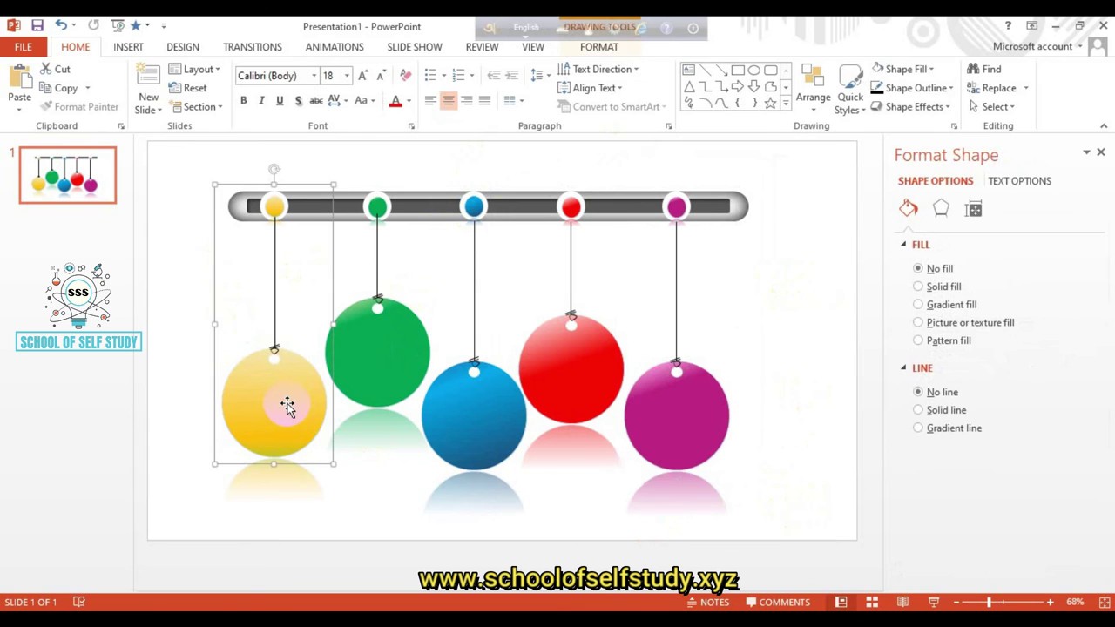
Step: Give the yellow ornament a Fly In animation
click(271, 179)
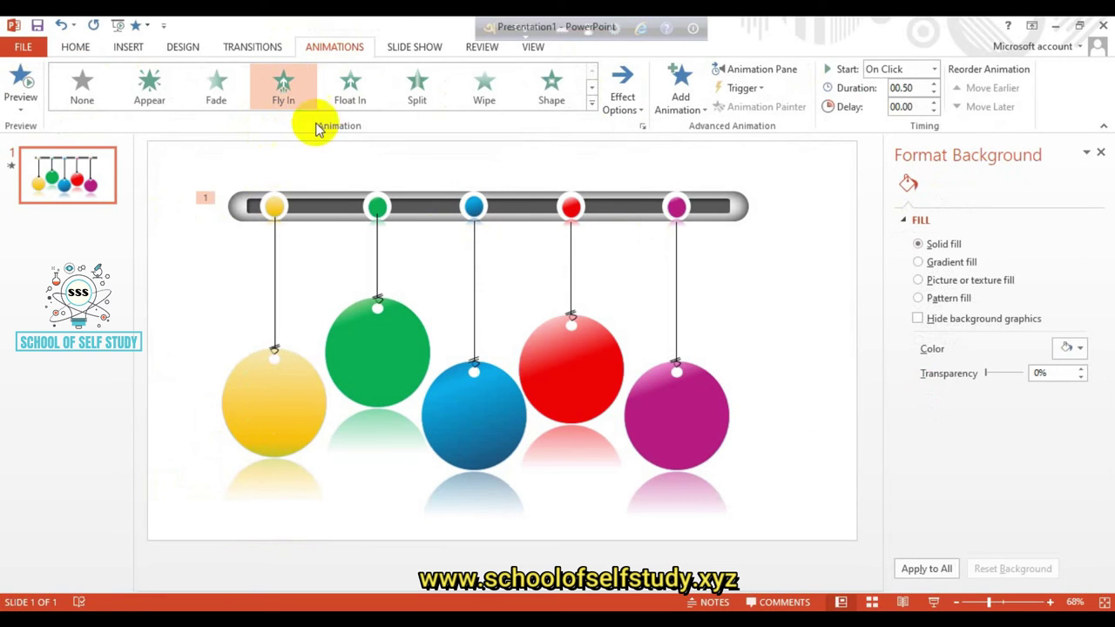
click(293, 180)
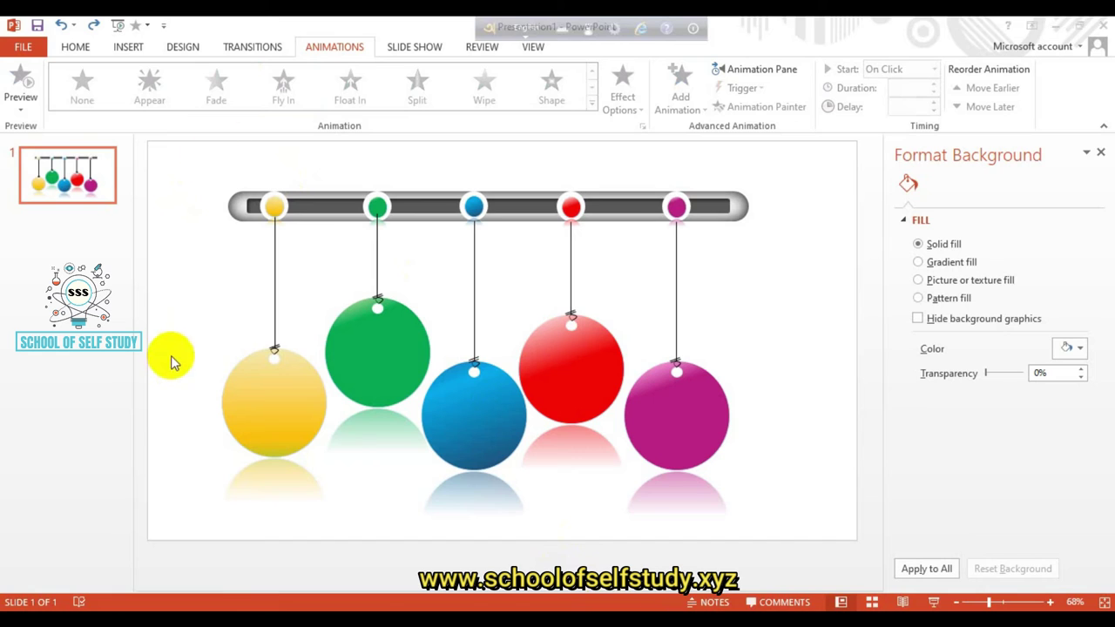
click(130, 48)
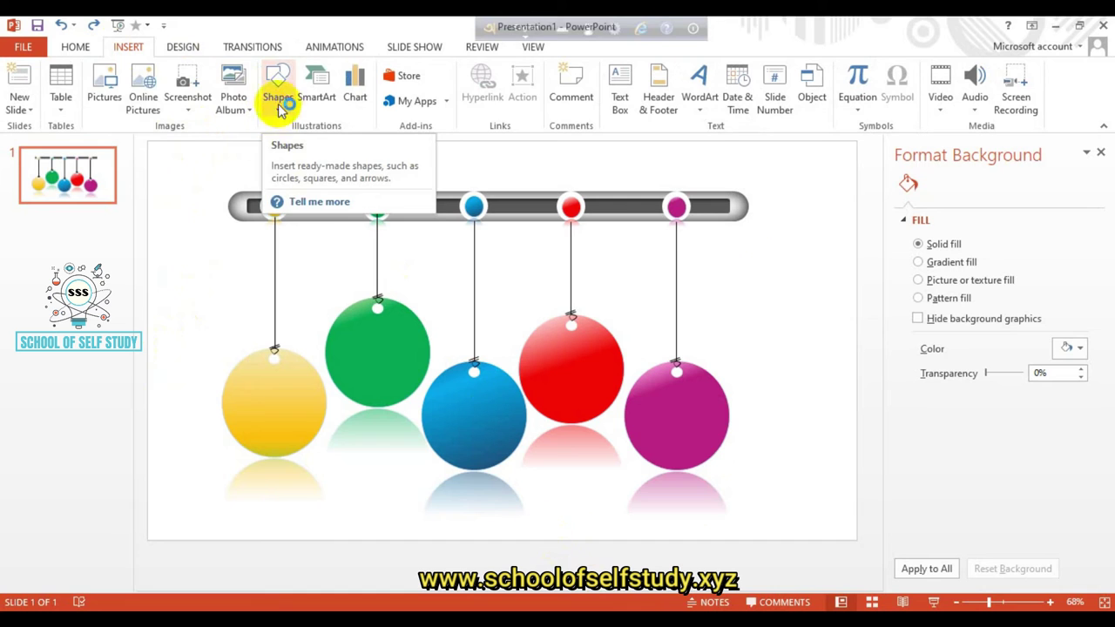
click(108, 81)
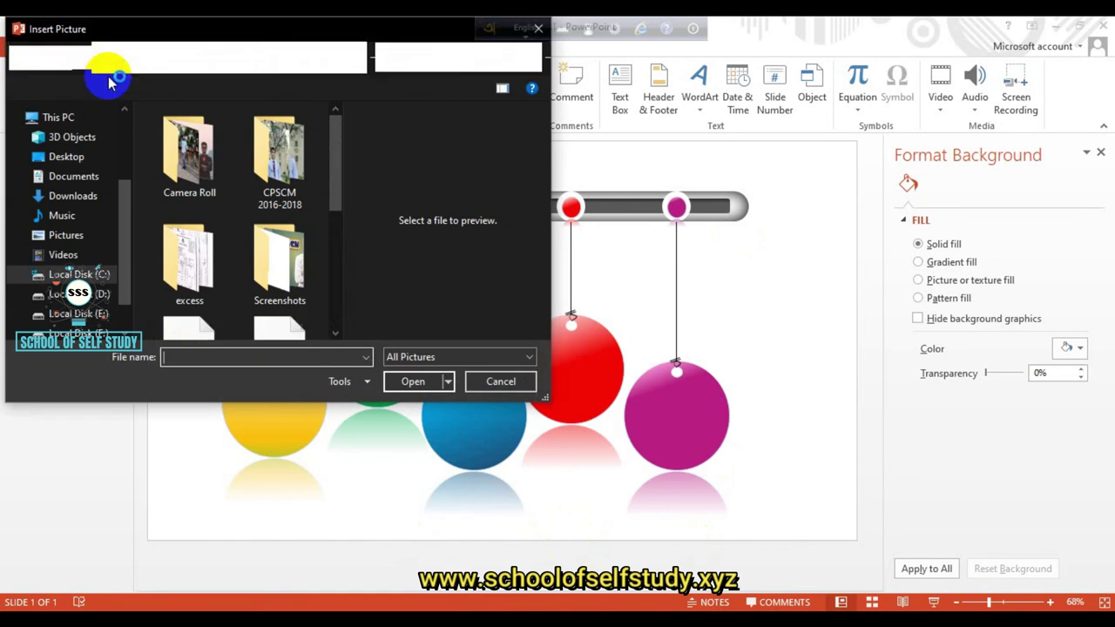
Step: Insert the flask, classroom, calculations, account, business-report and coins icon pictures together
click(206, 231)
ctrl+click(278, 146)
ctrl+click(188, 146)
ctrl+click(278, 237)
scroll(281, 237, down, 1)
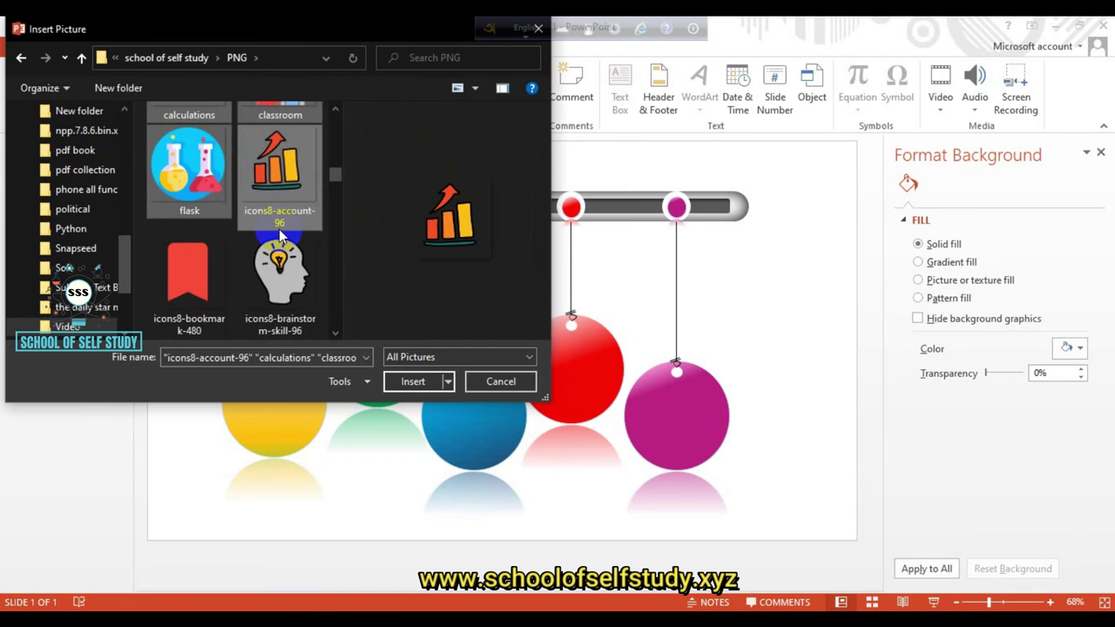
scroll(283, 174, down, 1)
ctrl+click(196, 288)
scroll(209, 296, down, 1)
ctrl+click(281, 253)
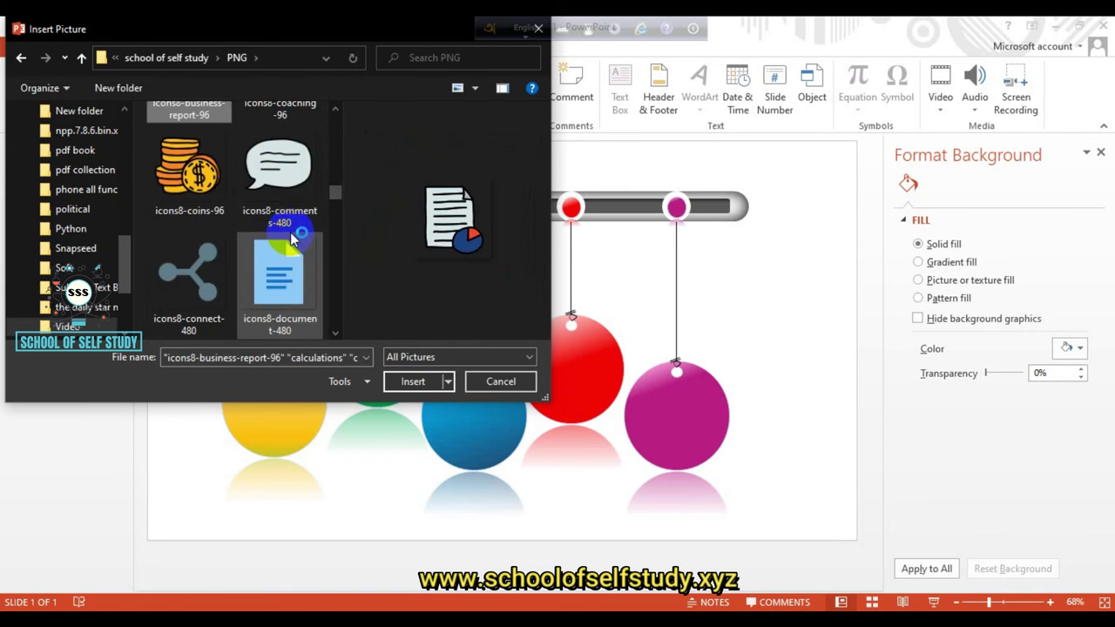
ctrl+click(218, 180)
click(422, 380)
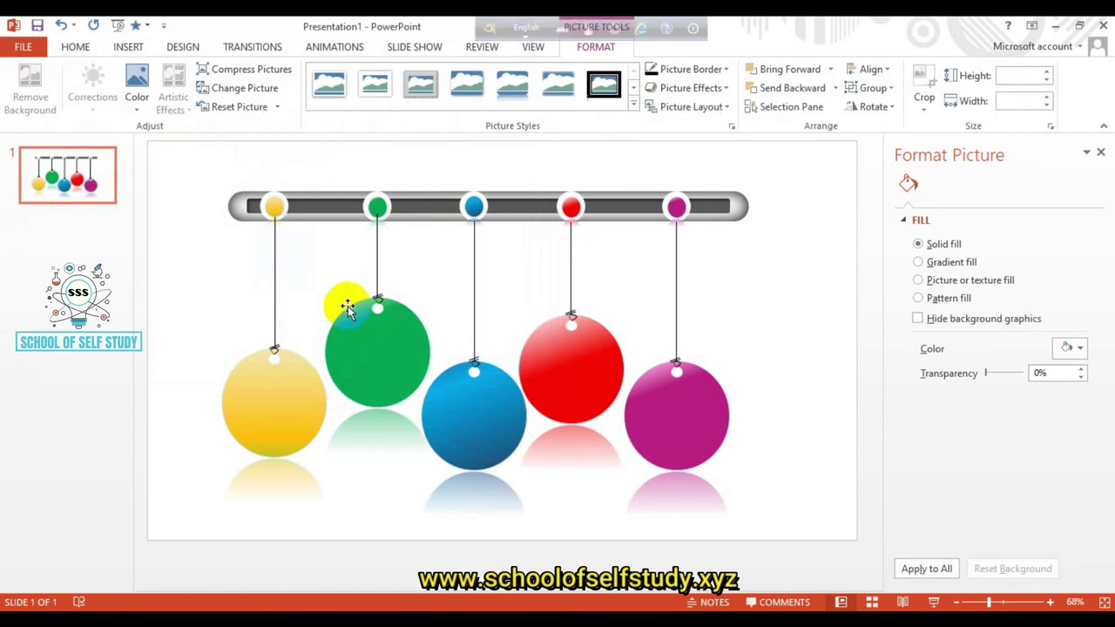
Step: Move the document icon onto the green circle and shrink the flask picture
mouse_move(575, 373)
mouse_down()
mouse_move(715, 357)
mouse_move(298, 393)
mouse_move(277, 417)
mouse_up()
click(191, 343)
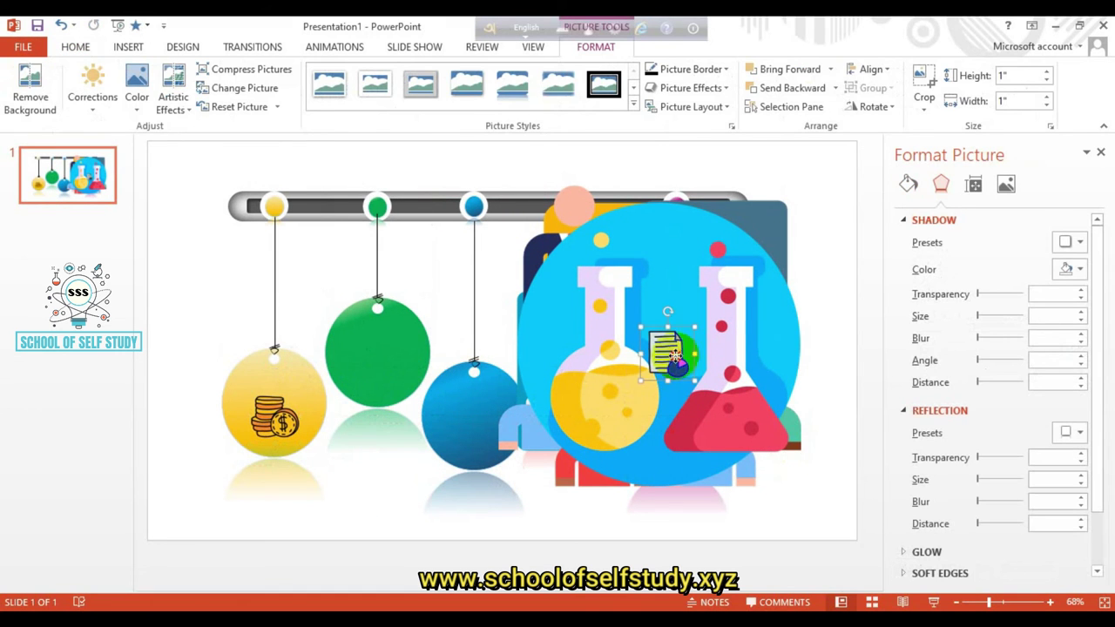
drag(674, 357, 370, 368)
click(722, 361)
mouse_move(801, 485)
mouse_down()
mouse_move(580, 317)
mouse_move(542, 229)
mouse_move(473, 417)
mouse_up()
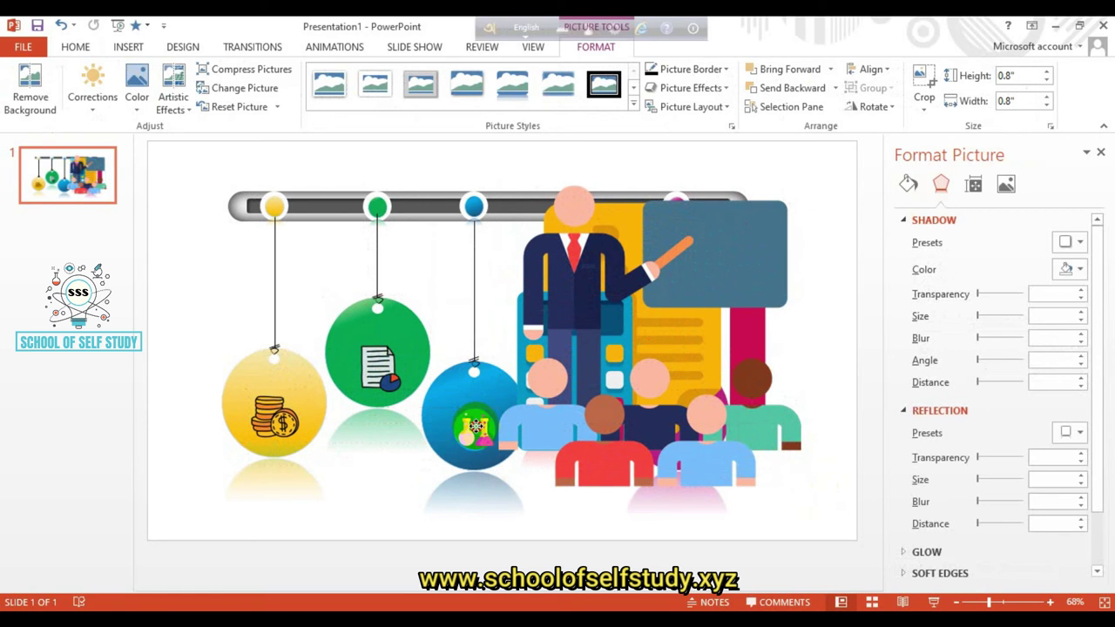
Step: Shrink the classroom and calculator pictures and place the calculator on the magenta circle
click(601, 333)
drag(808, 486, 539, 217)
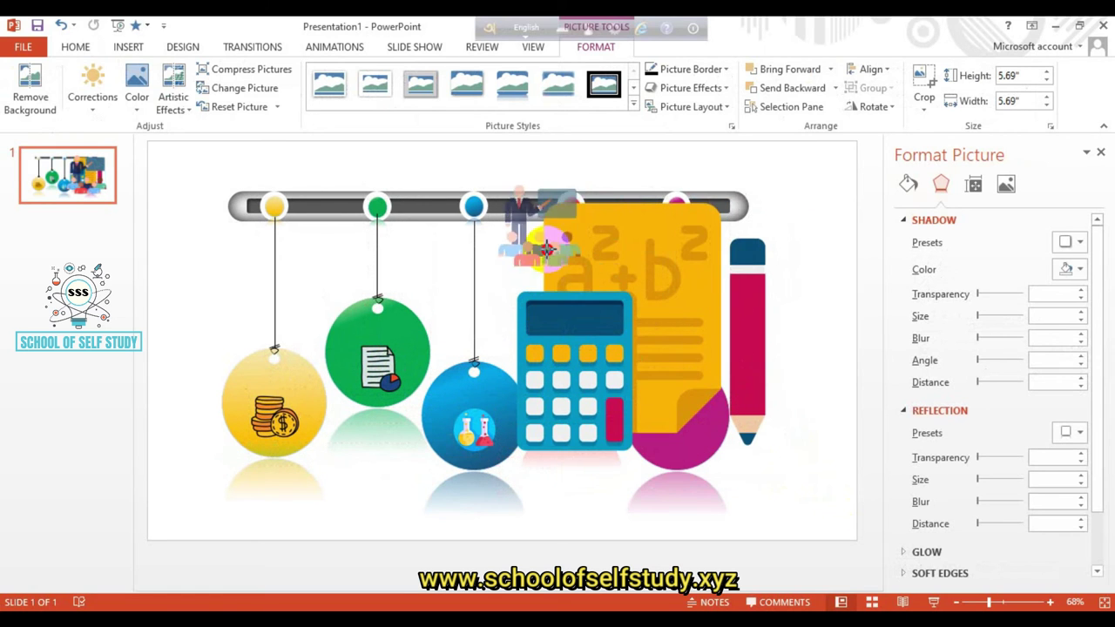
click(585, 355)
mouse_move(805, 485)
mouse_down()
mouse_move(435, 273)
mouse_move(425, 245)
mouse_move(579, 385)
mouse_move(679, 424)
mouse_up()
drag(518, 205, 576, 381)
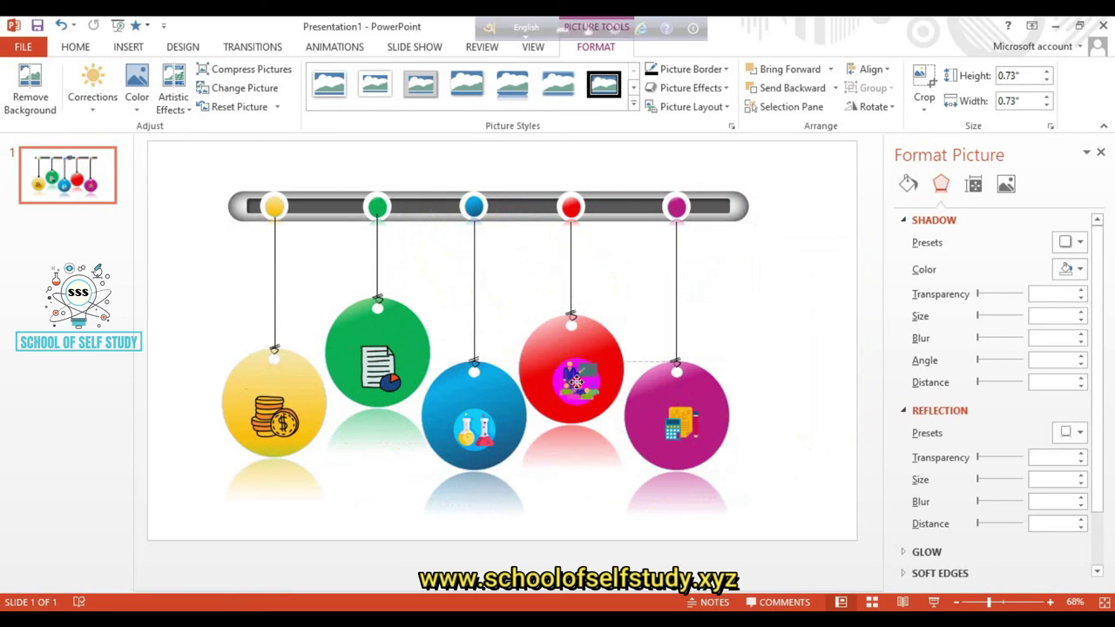
click(741, 336)
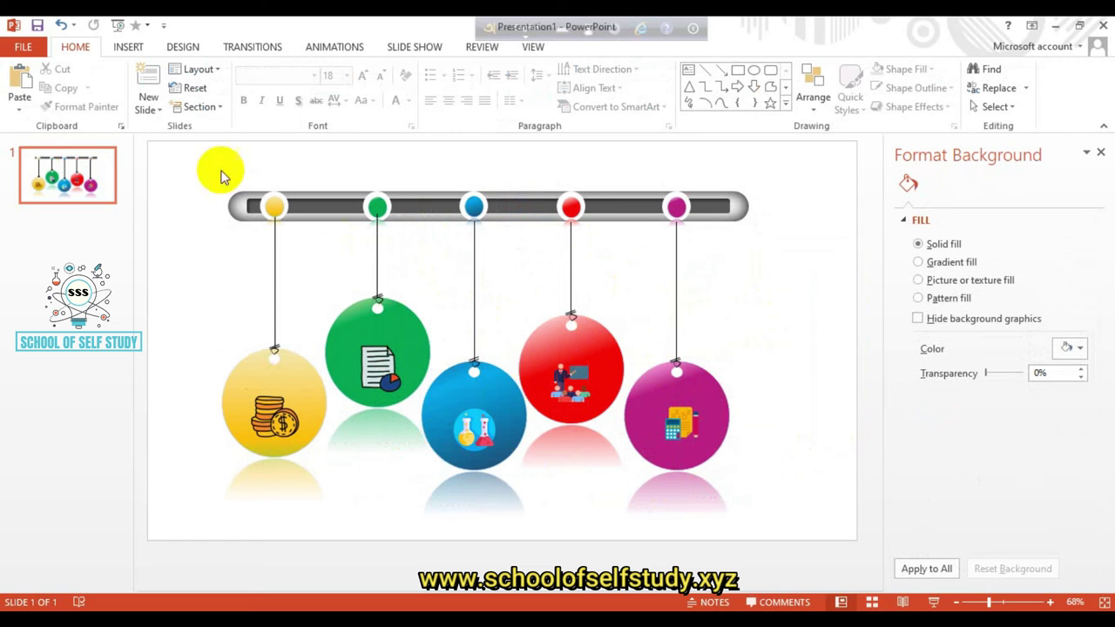
Step: Draw a text box with the 'Write your text here' placeholder and widen it to wrap
click(130, 48)
click(619, 96)
drag(174, 256, 261, 283)
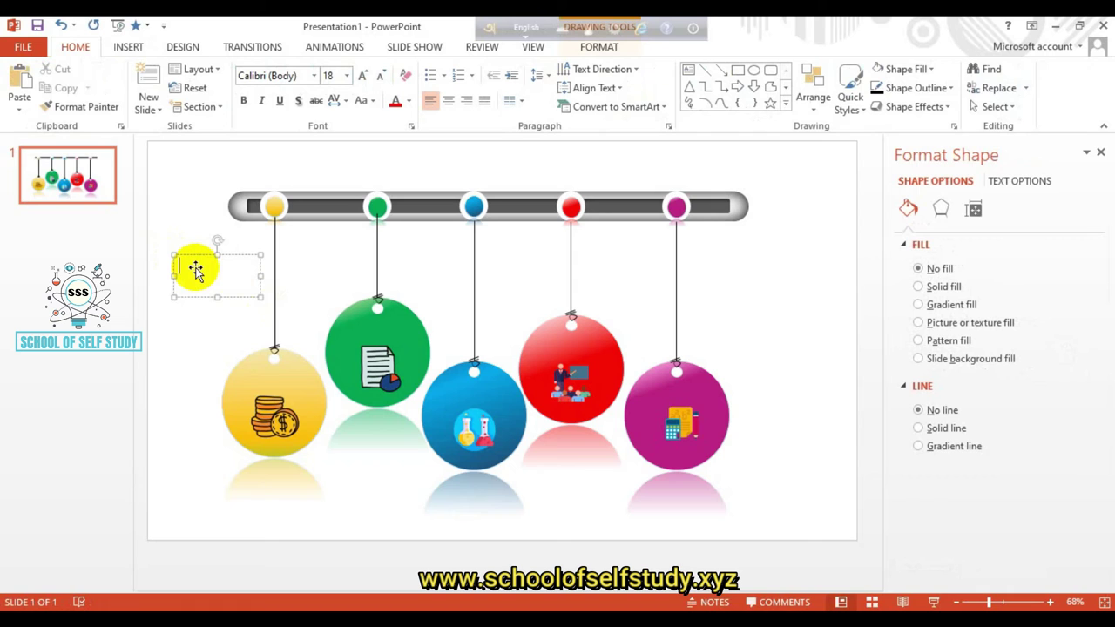
text(writeyour te)
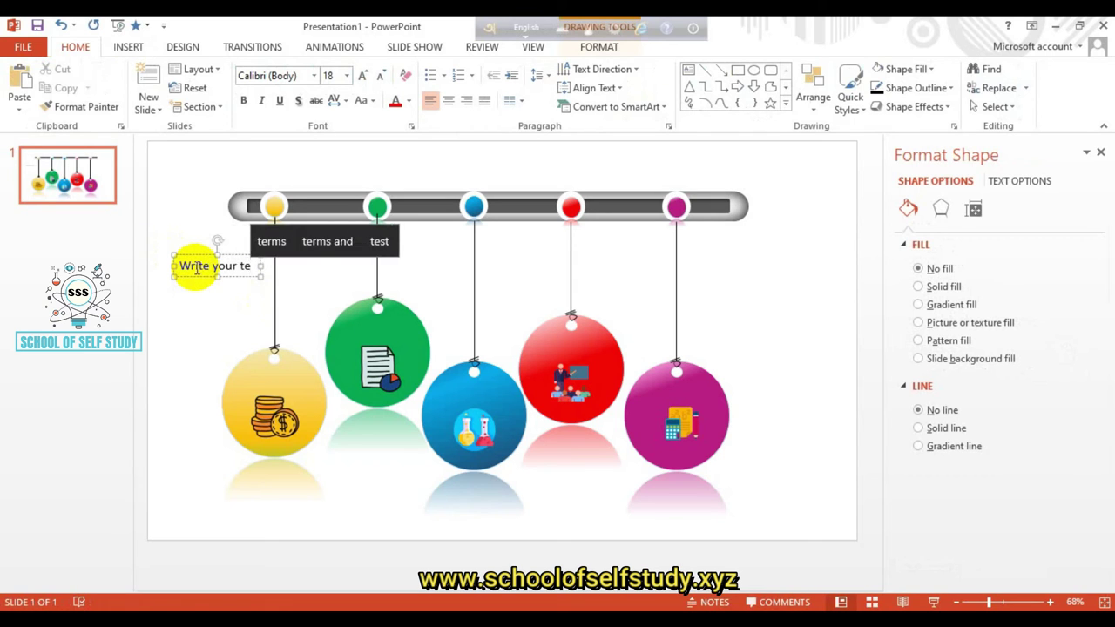
text(xt here)
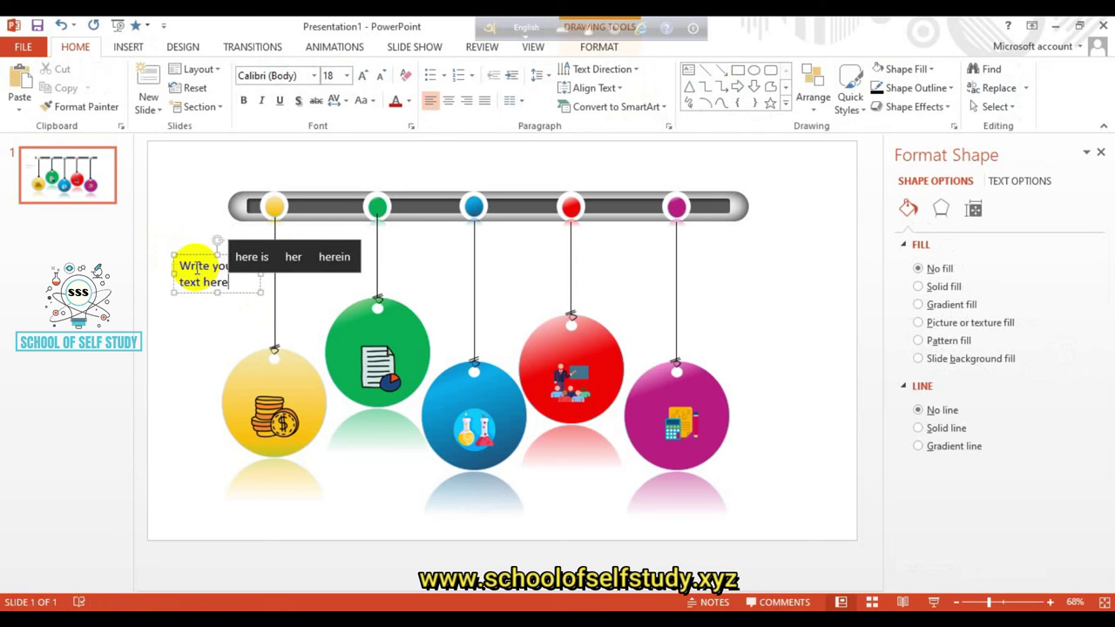
click(180, 347)
click(248, 272)
drag(262, 275, 303, 276)
click(186, 323)
Step: Place the placeholder on the yellow circle and copy it onto the green, blue and red circles
click(195, 299)
click(205, 275)
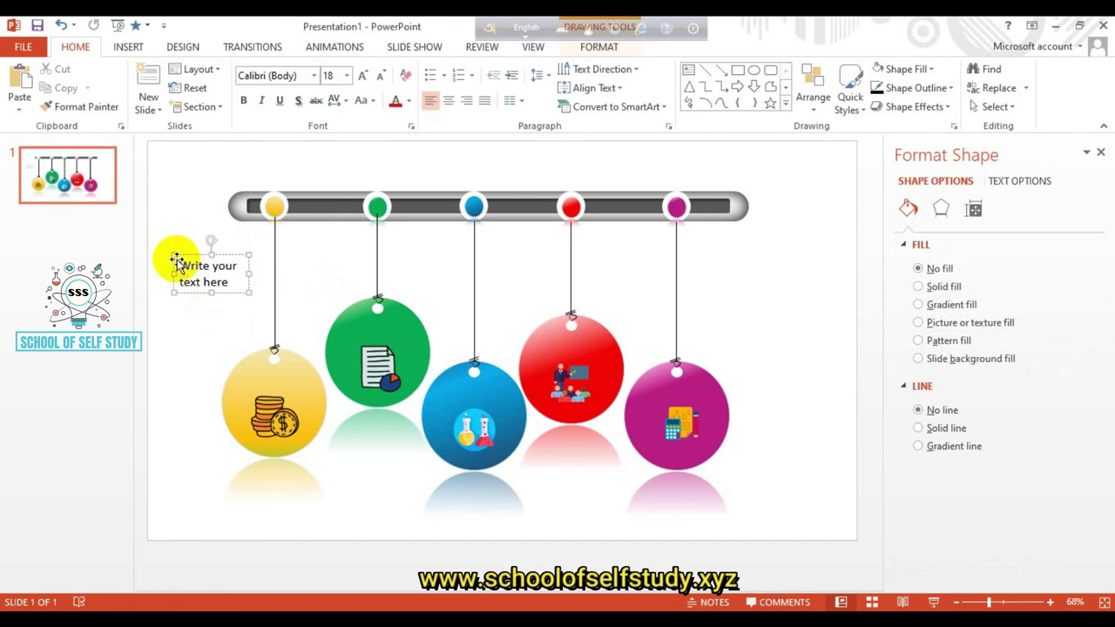
drag(174, 259, 239, 361)
click(182, 317)
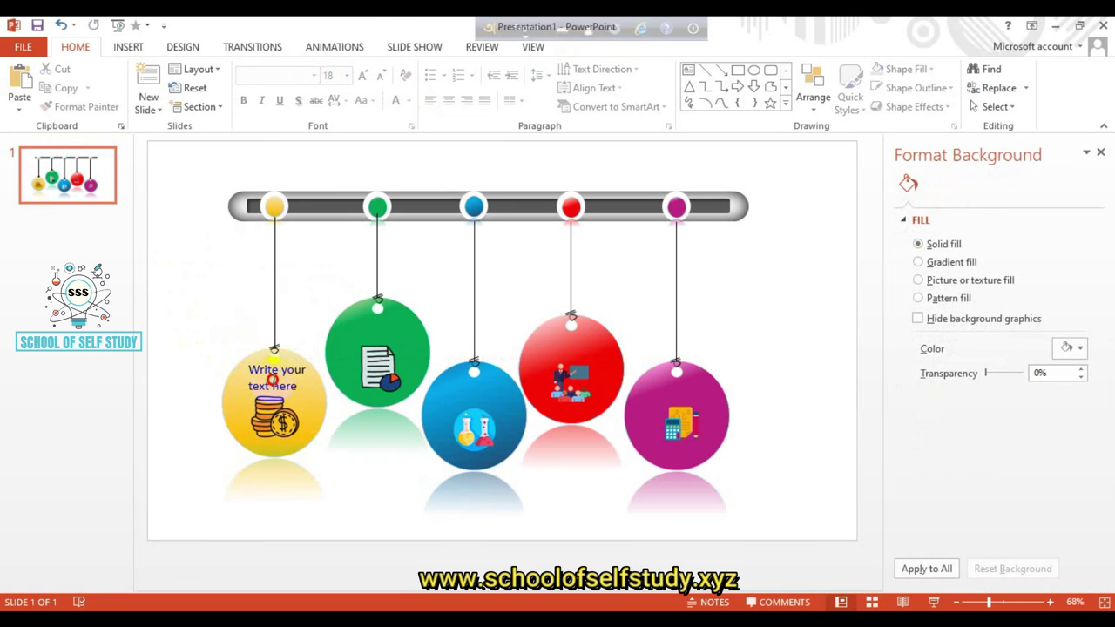
click(272, 386)
mouse_move(297, 370)
mouse_down()
mouse_move(347, 320)
mouse_move(448, 380)
mouse_move(547, 332)
mouse_up()
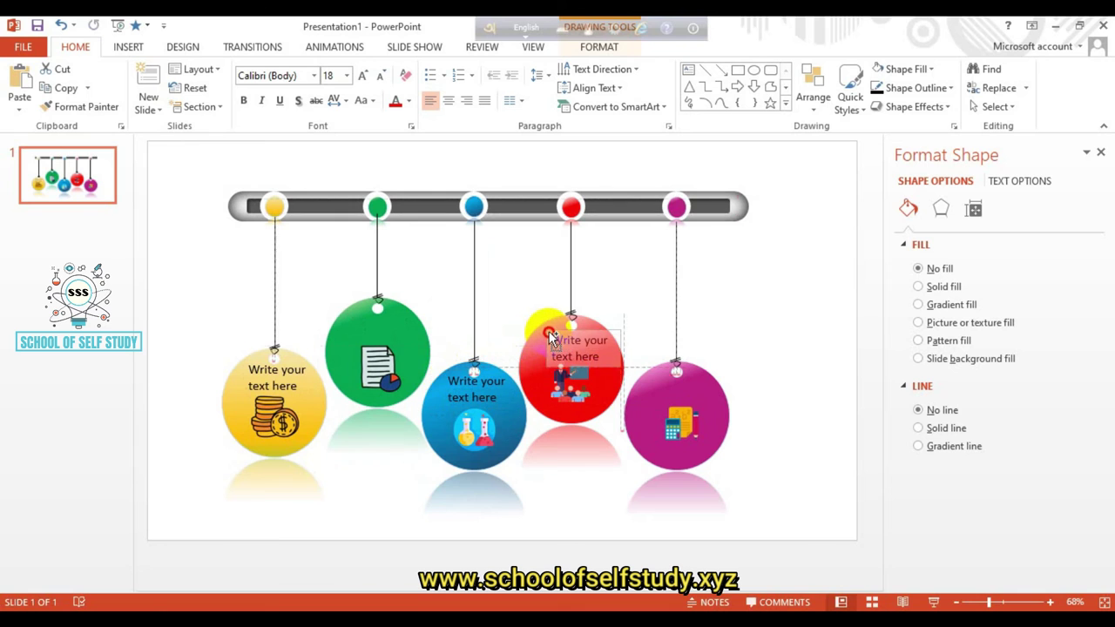
mouse_move(446, 380)
mouse_down()
mouse_move(352, 315)
mouse_move(544, 342)
mouse_move(539, 335)
mouse_up()
mouse_move(541, 342)
mouse_down()
mouse_move(657, 383)
mouse_move(644, 383)
mouse_up()
Step: Move the circles' placeholder texts slightly lower, including the red circle's
click(799, 333)
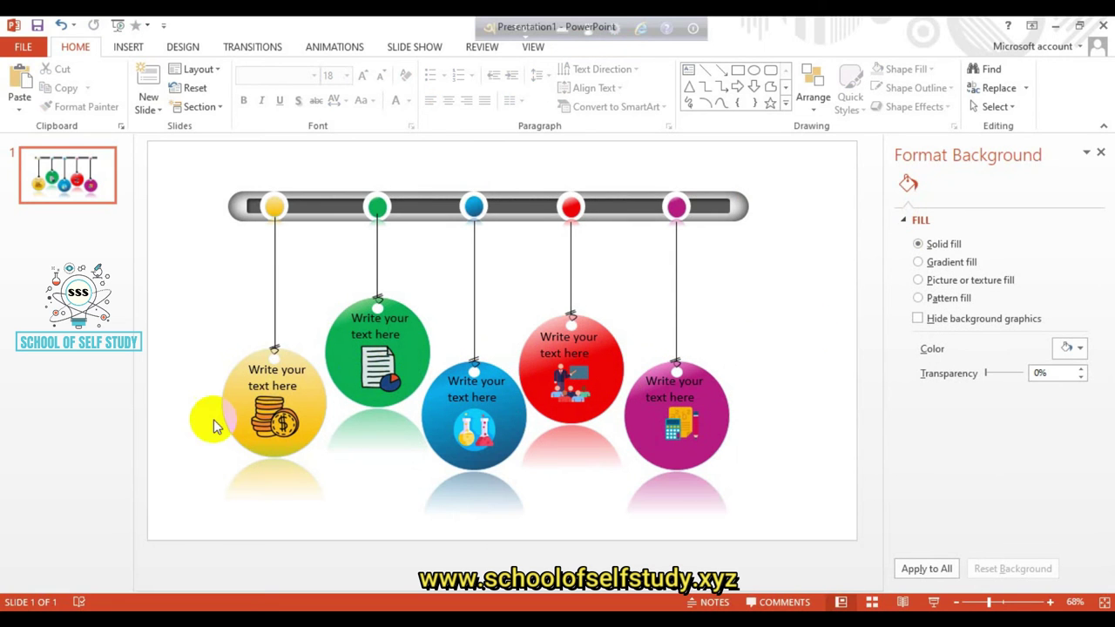
drag(207, 167, 193, 253)
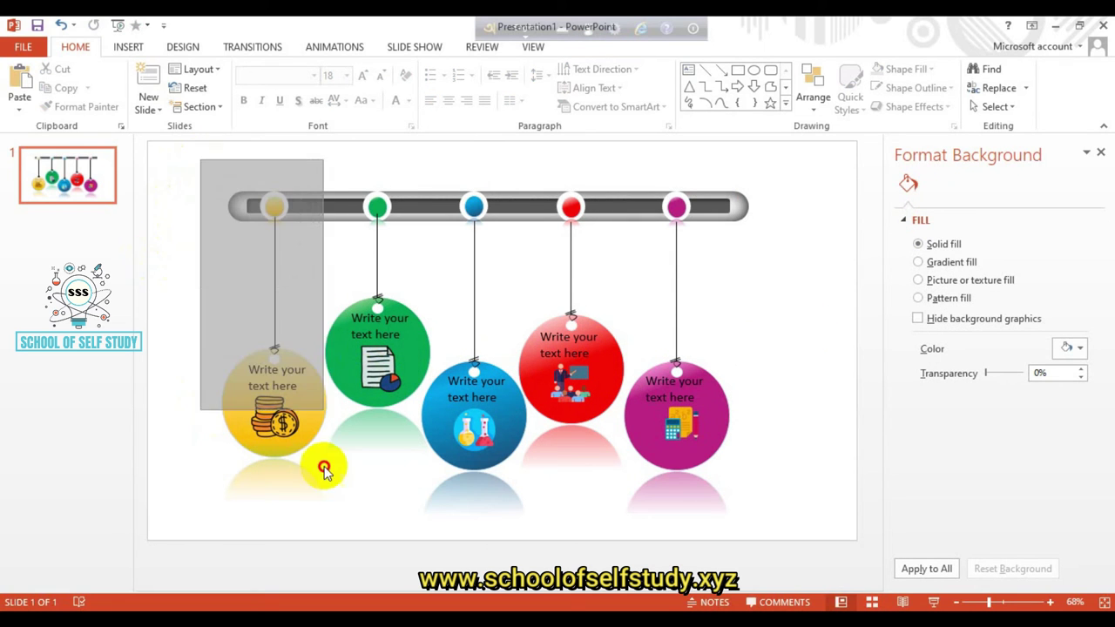
click(283, 384)
drag(283, 385, 248, 369)
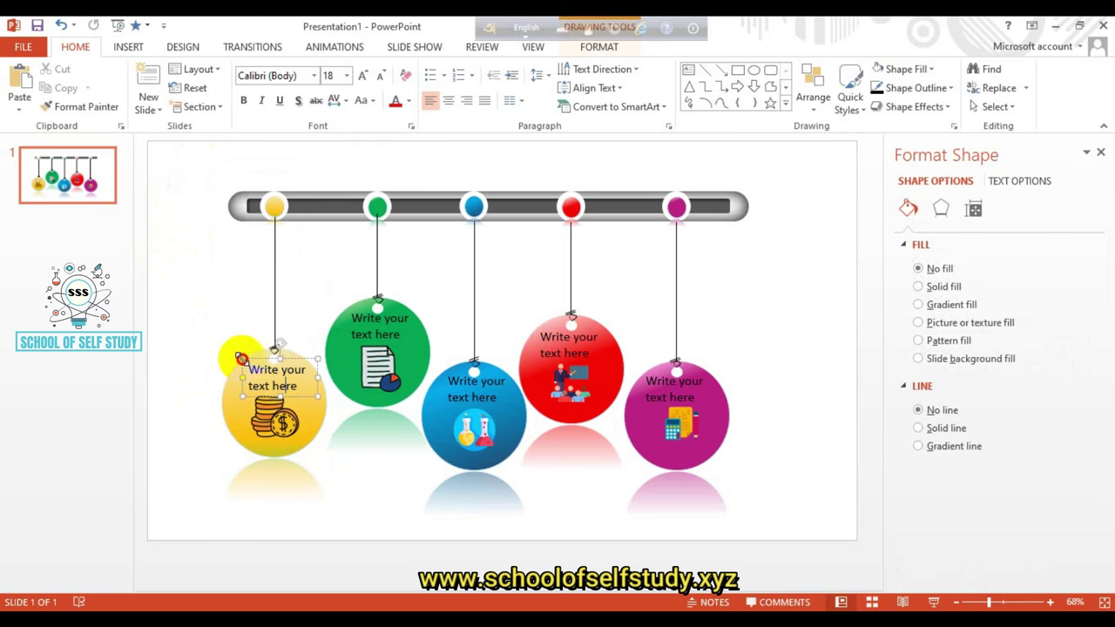
key(Escape)
click(220, 303)
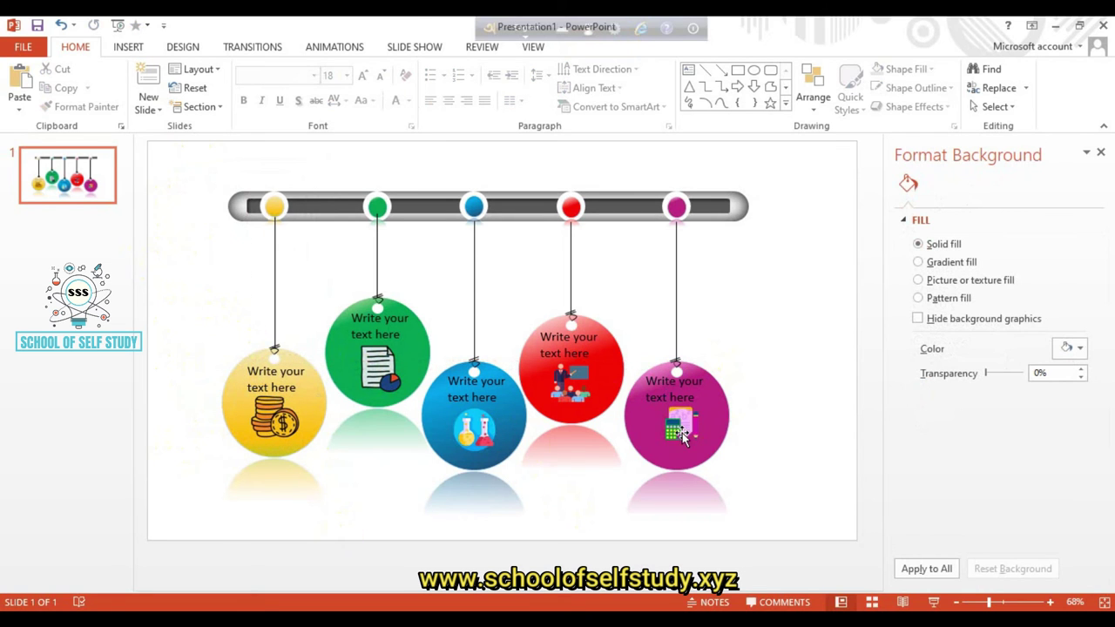
click(684, 438)
mouse_move(480, 437)
mouse_down()
mouse_move(576, 392)
mouse_move(477, 435)
mouse_up()
click(276, 422)
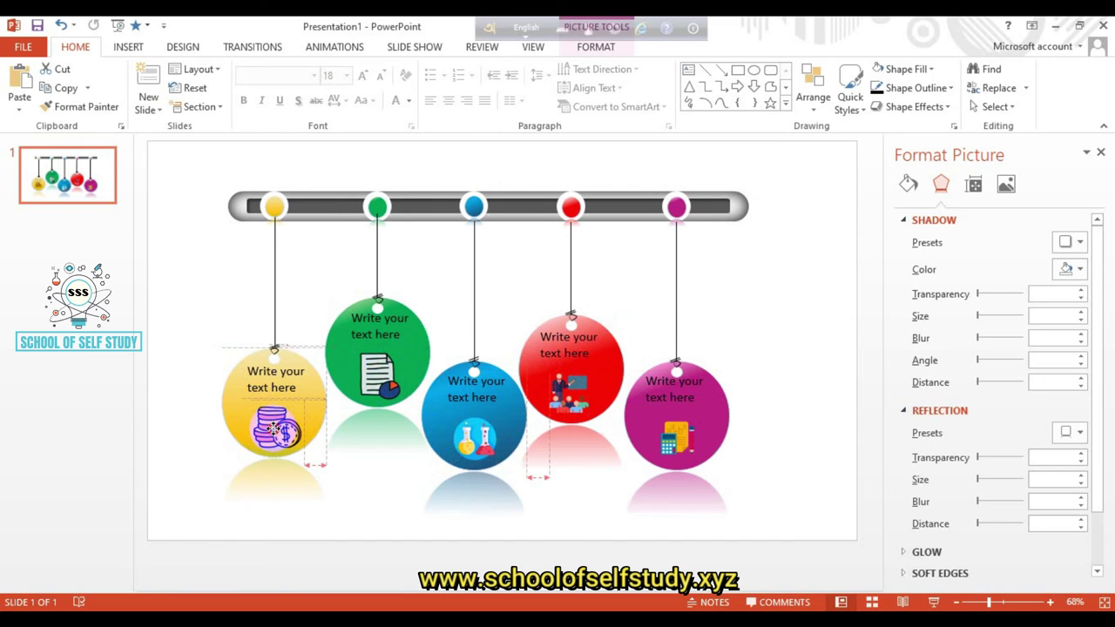
click(279, 381)
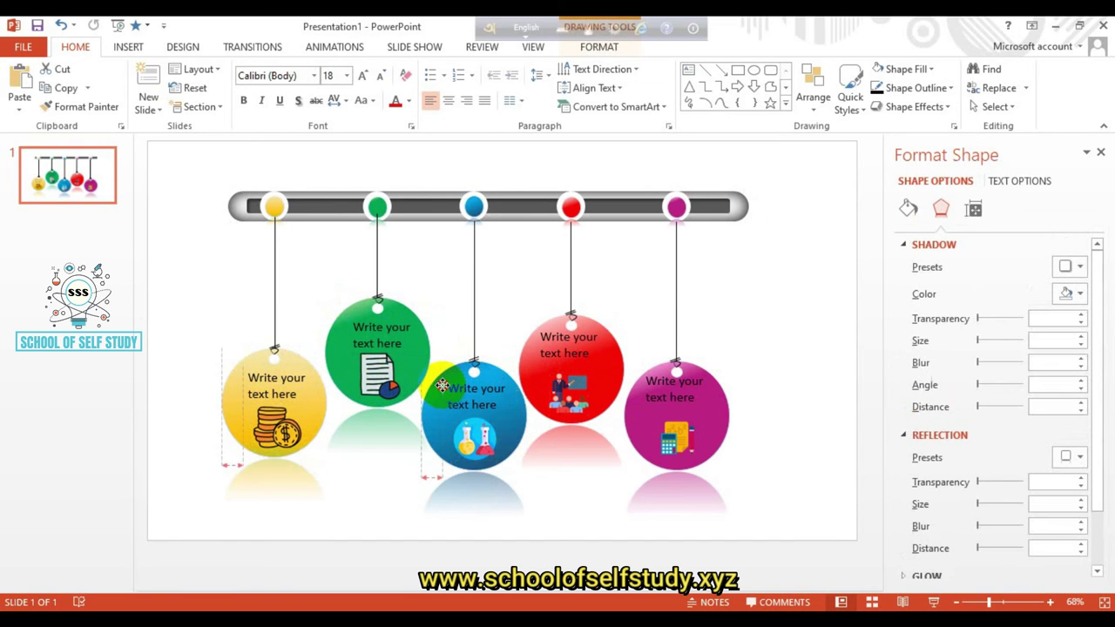
drag(350, 320, 538, 341)
drag(650, 376, 655, 373)
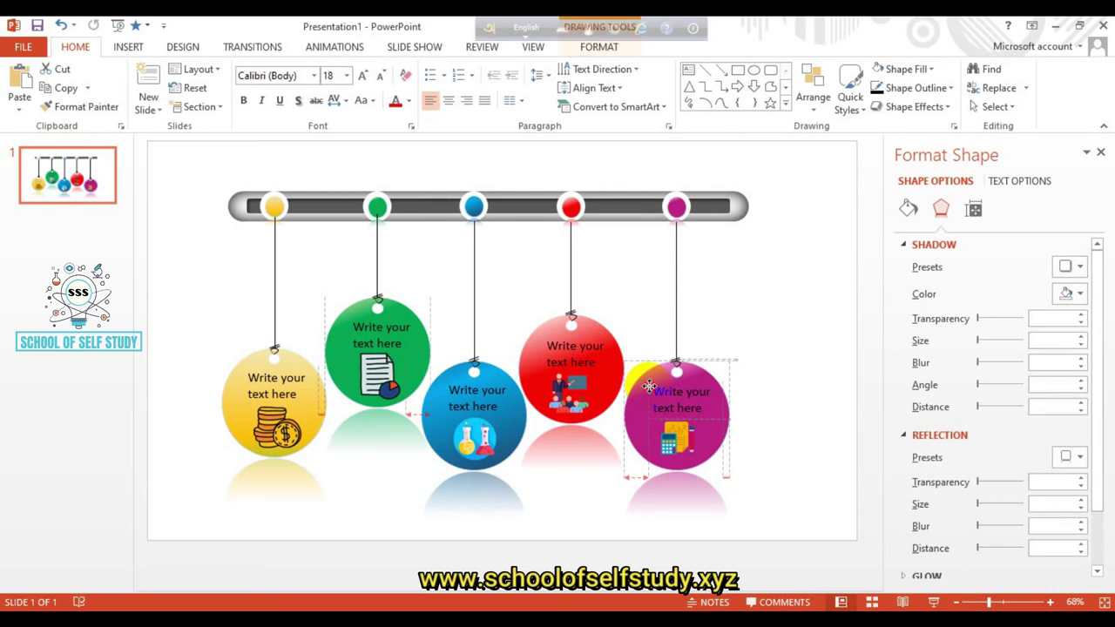
click(795, 325)
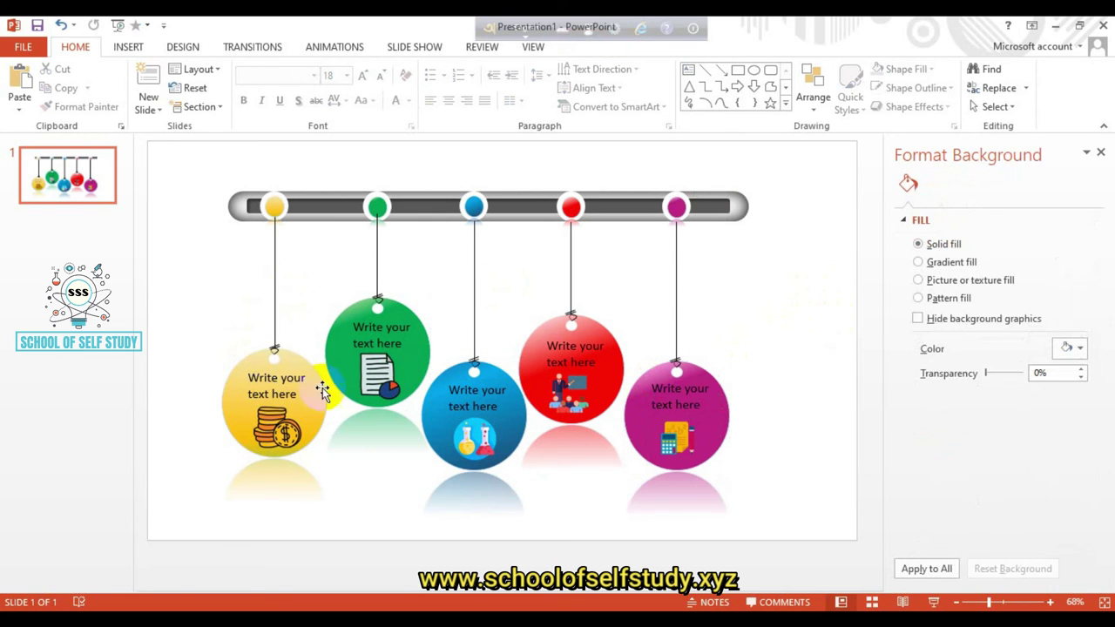
Step: Make the red and magenta circles' caption text white
click(565, 357)
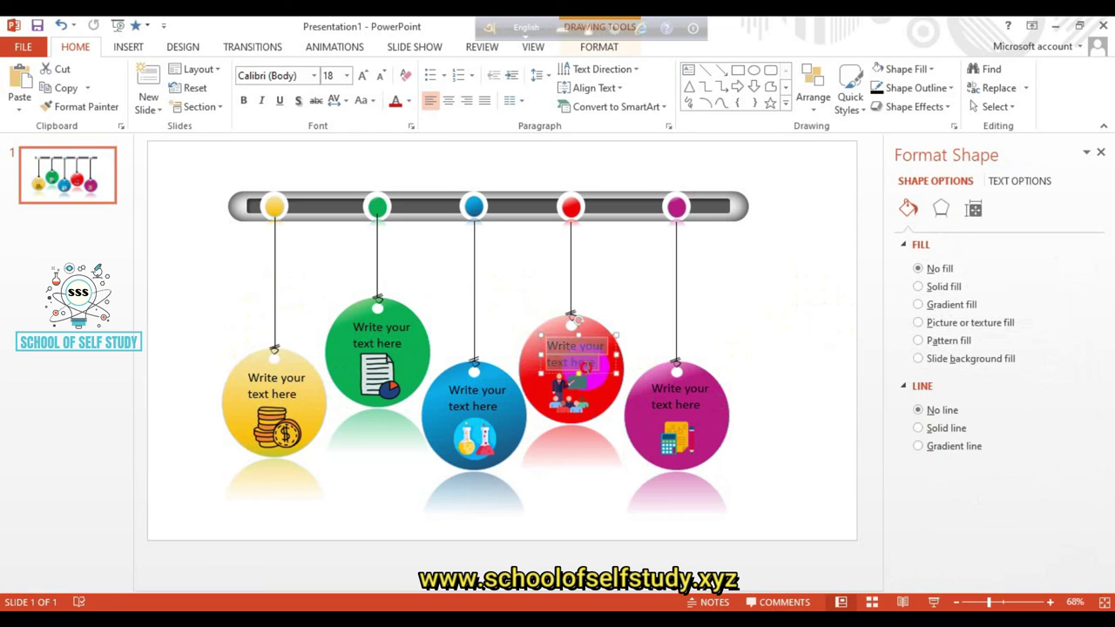
click(719, 346)
click(792, 365)
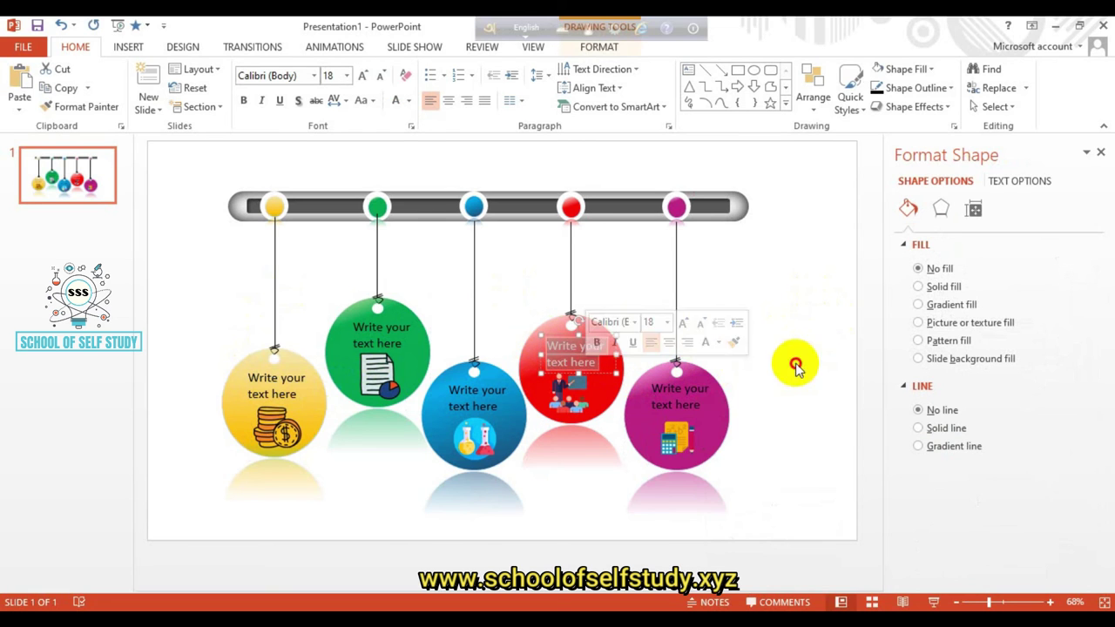
click(677, 396)
click(809, 386)
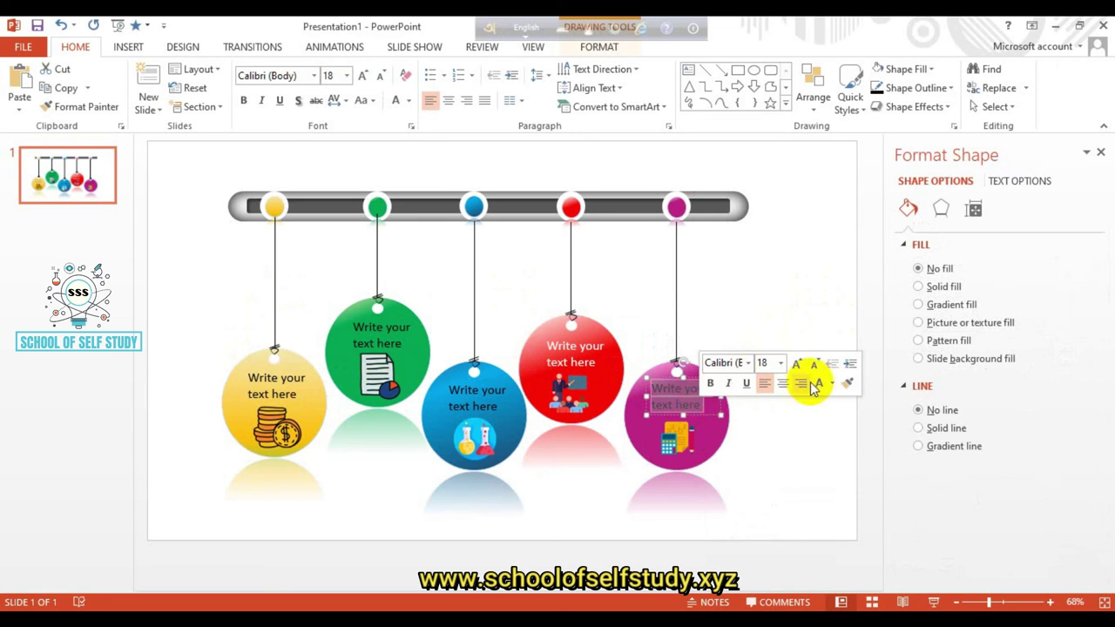
click(475, 393)
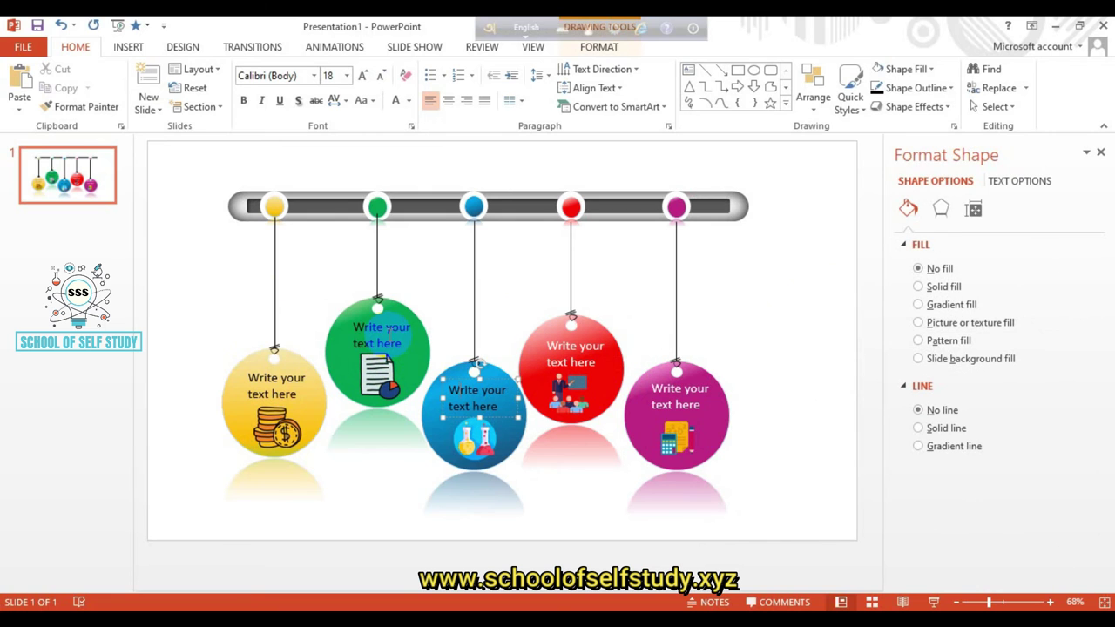
click(249, 311)
Step: Marquee-select the yellow, green, blue, red and magenta circle groups one by one to check them
drag(197, 165, 364, 481)
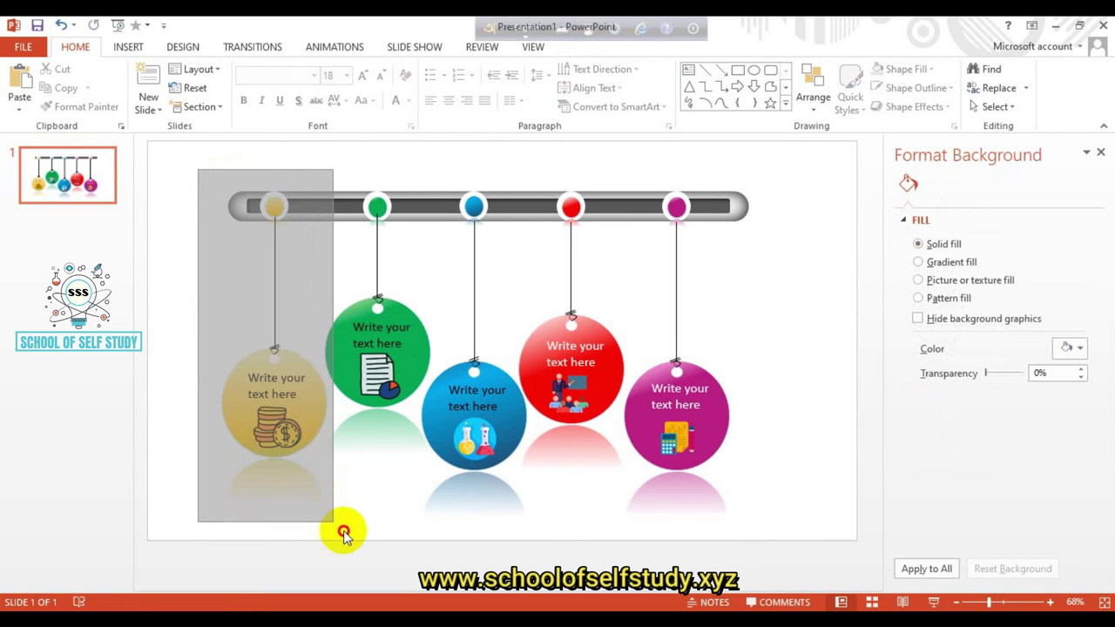
click(340, 159)
drag(317, 159, 438, 449)
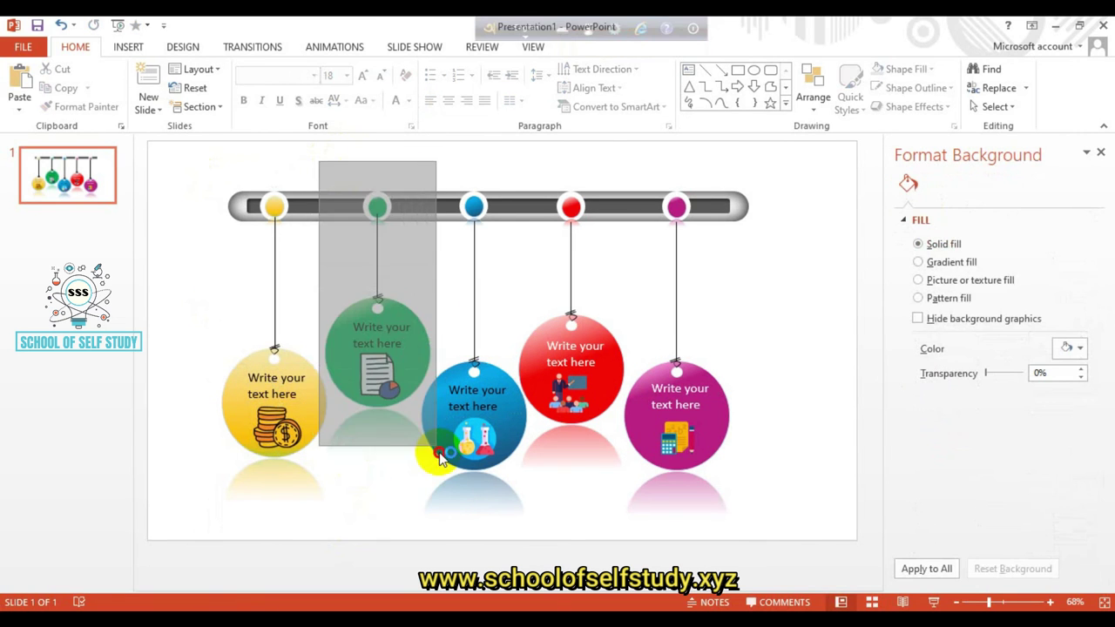
click(462, 169)
drag(425, 160, 540, 533)
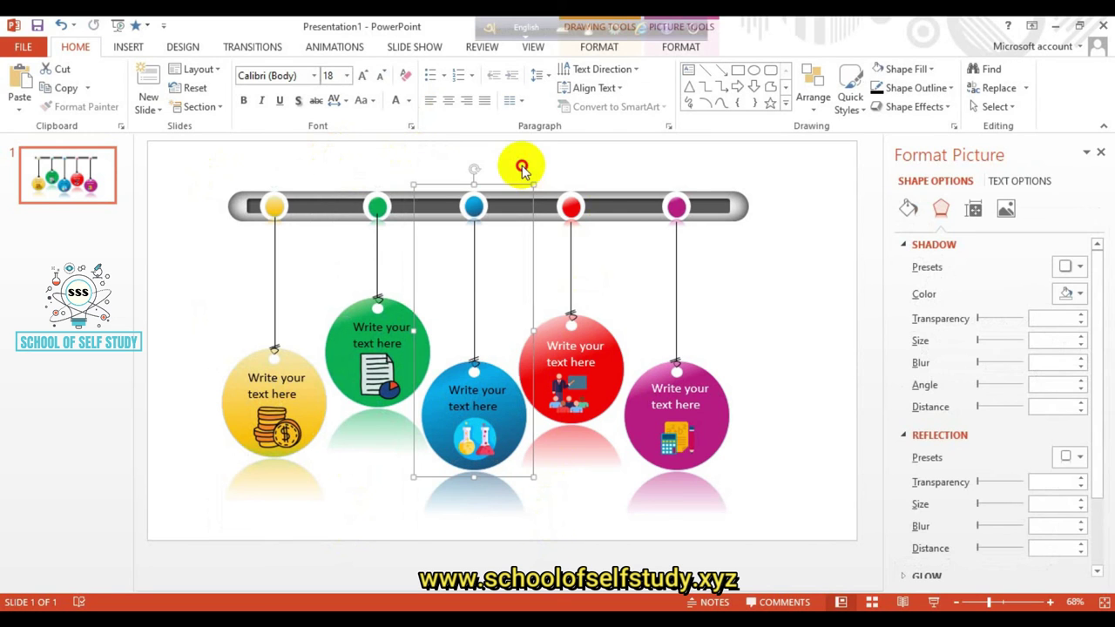
click(517, 166)
drag(500, 162, 680, 522)
click(613, 162)
drag(613, 161, 781, 505)
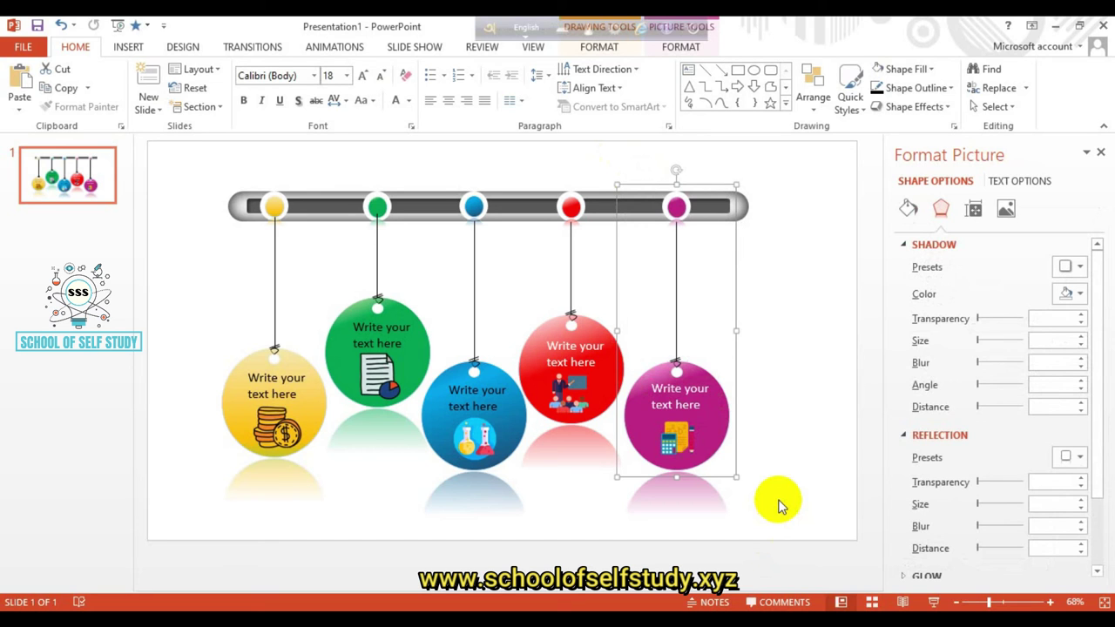
click(781, 505)
Step: Select the magenta circle's pendant picture and show the Animations tab
click(687, 390)
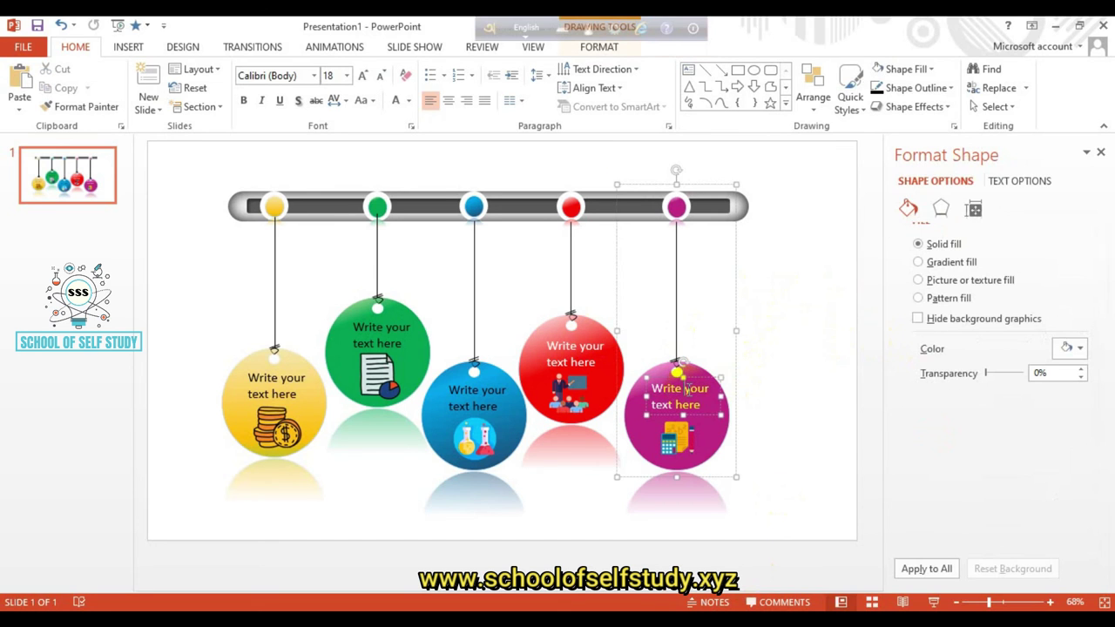
click(828, 259)
click(677, 247)
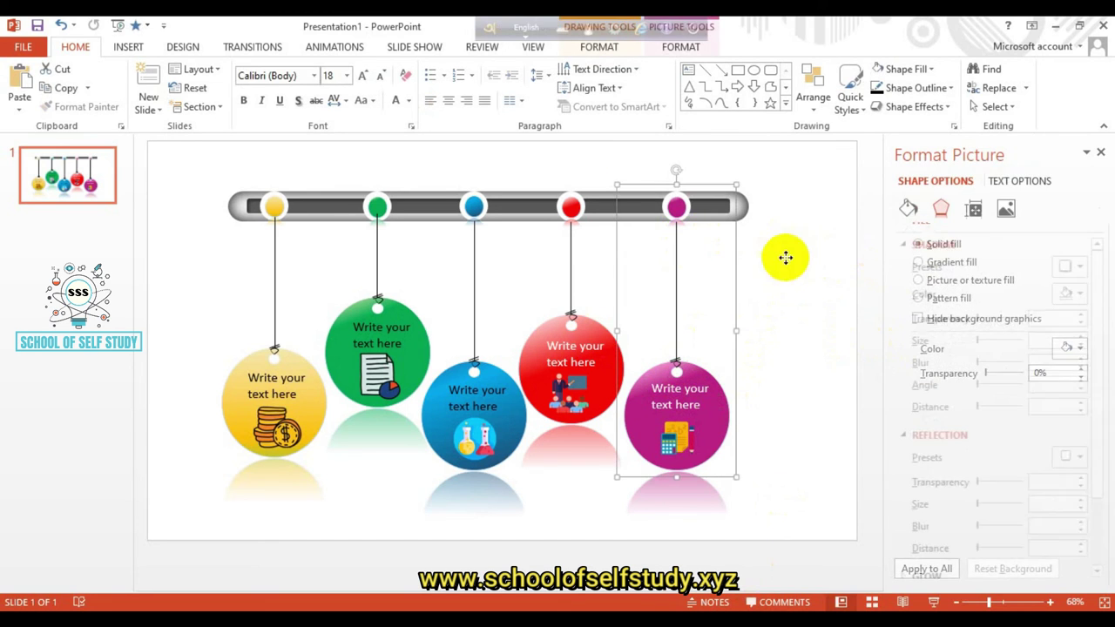
click(331, 50)
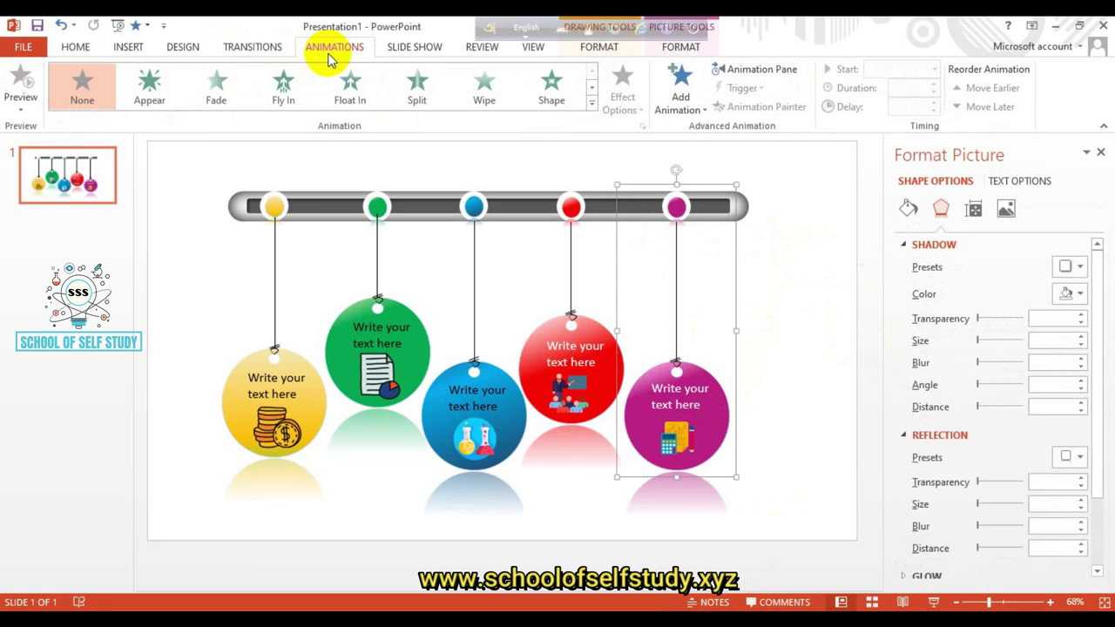
Step: Apply a Fly In entrance to the magenta pendant, entering From Right
click(290, 85)
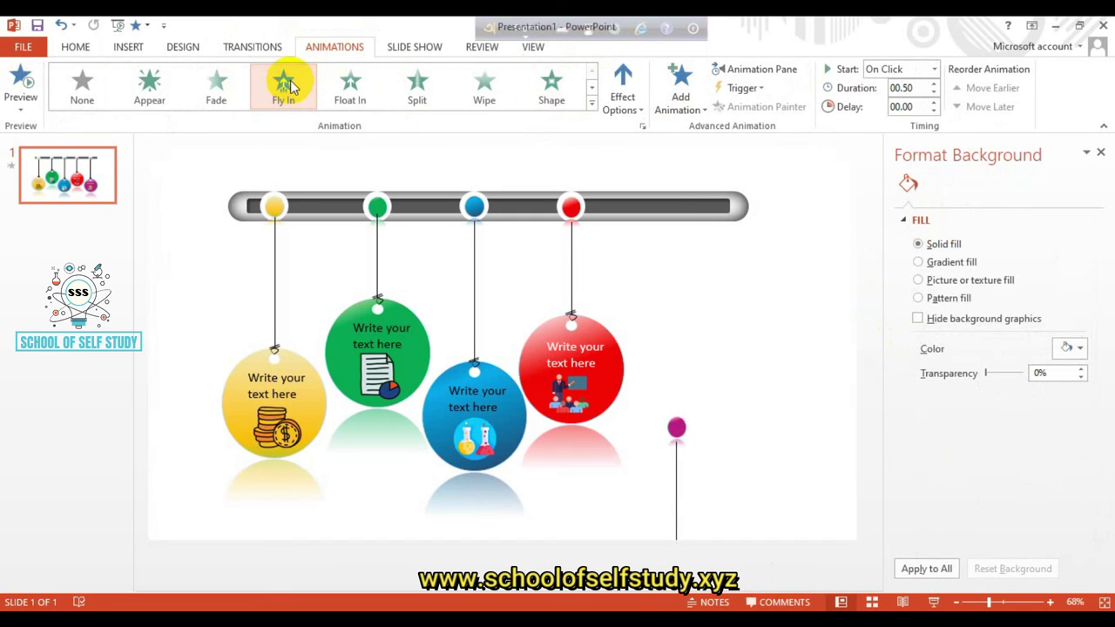
click(622, 87)
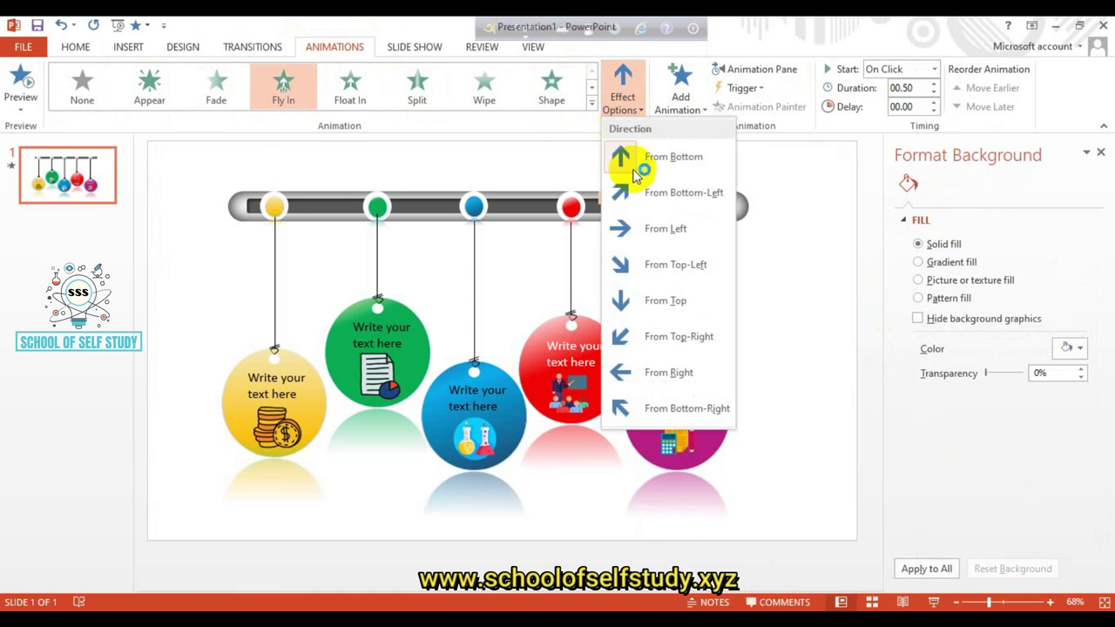
click(642, 230)
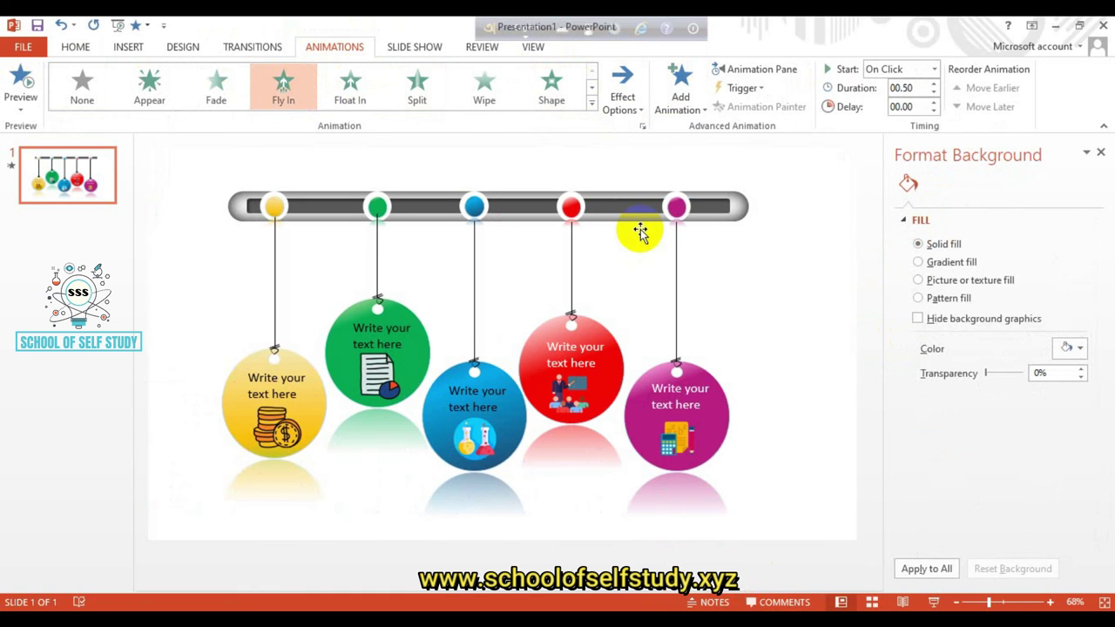
click(620, 92)
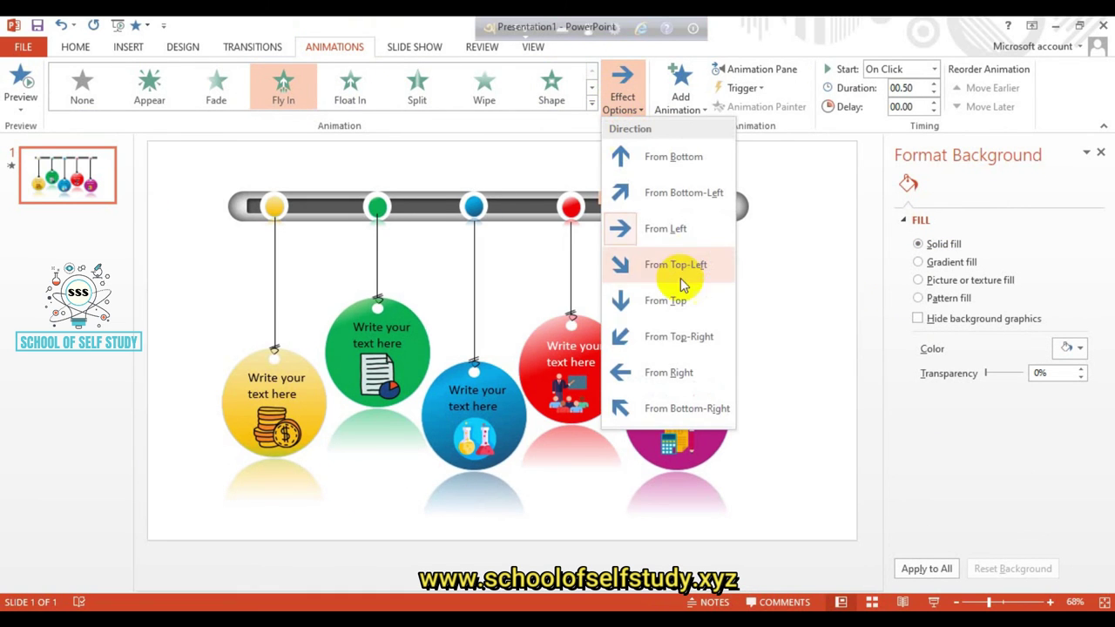
click(653, 370)
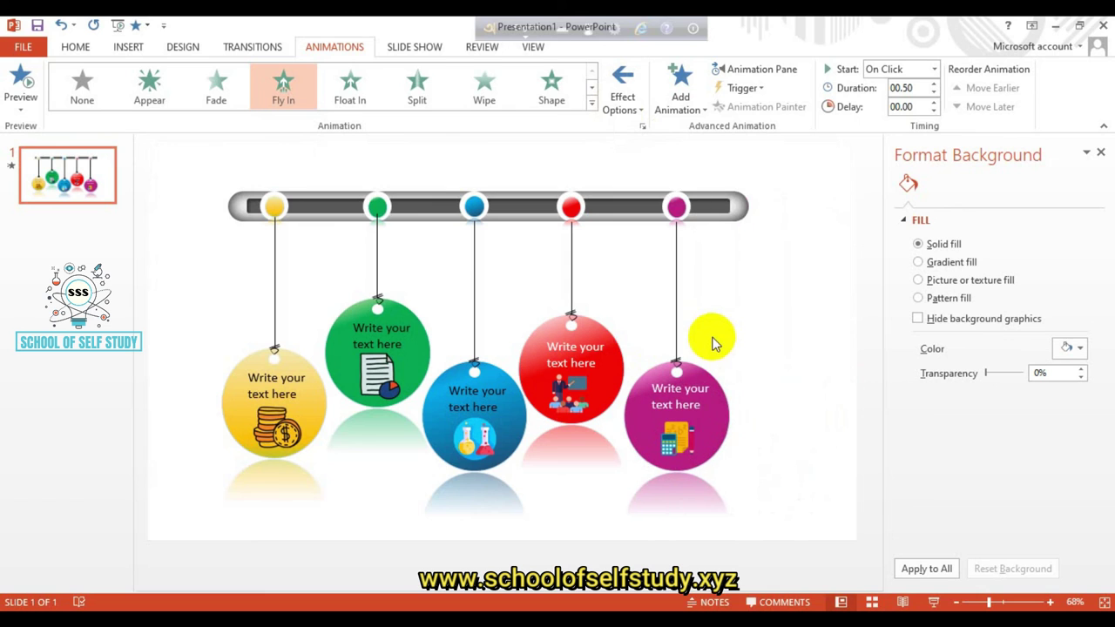
Step: Close Format Background, show the Animation Pane, and keep the magenta pendant flying From Right
click(1103, 155)
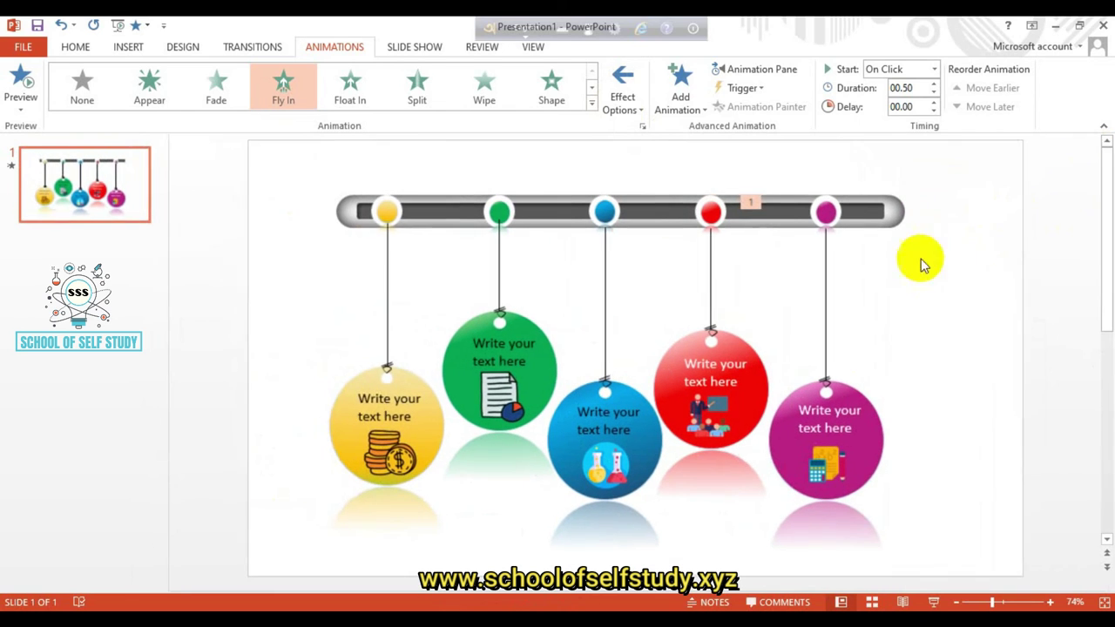
click(831, 420)
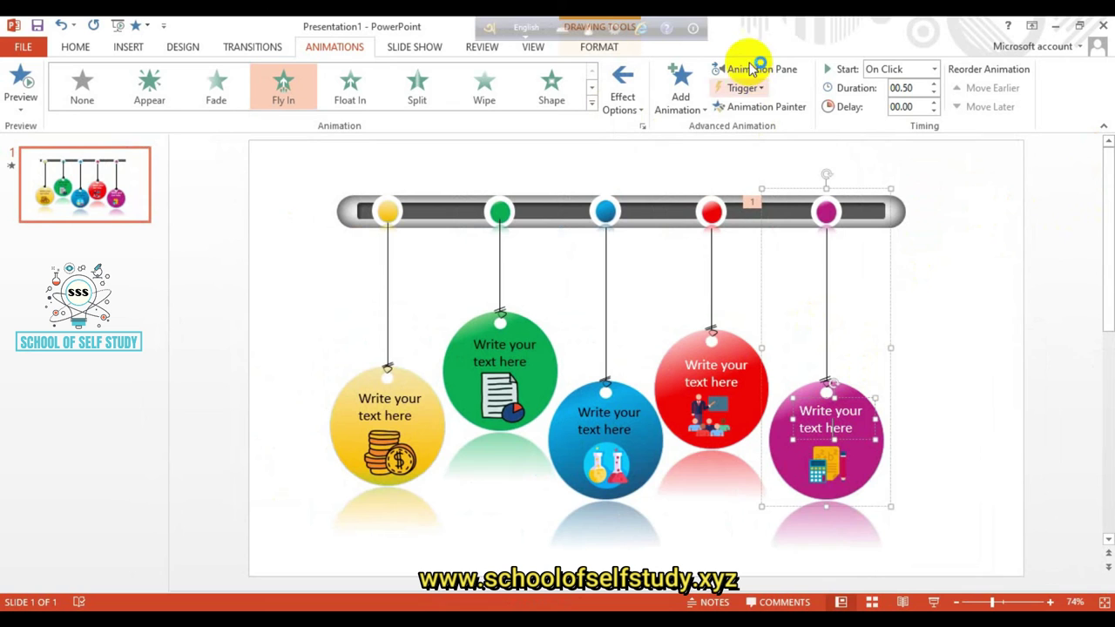
click(761, 69)
click(758, 69)
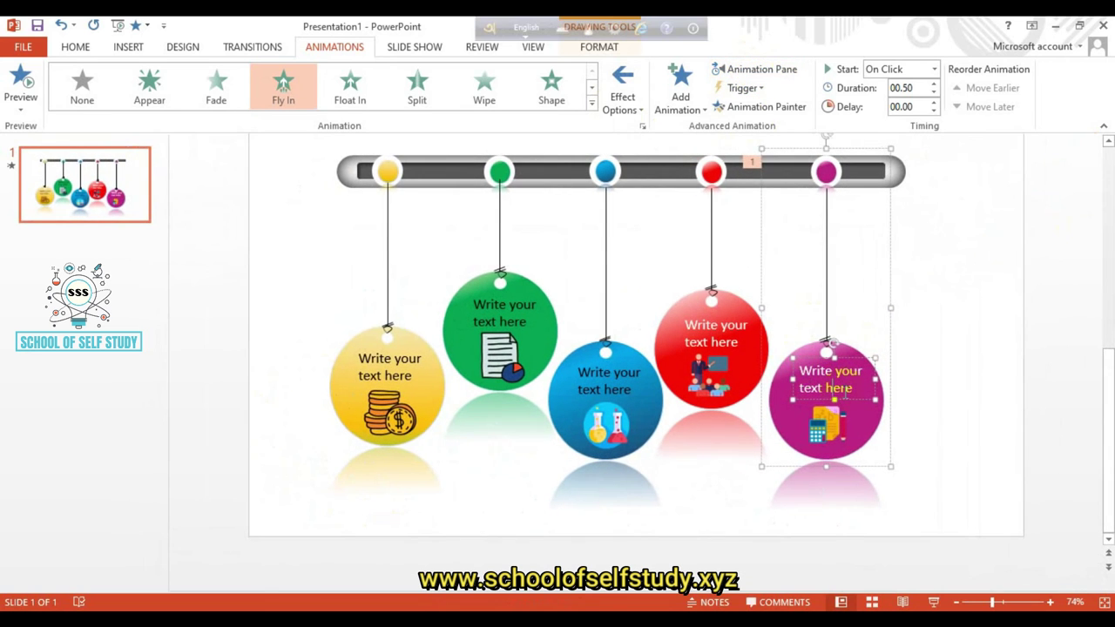
click(756, 71)
click(871, 311)
click(725, 303)
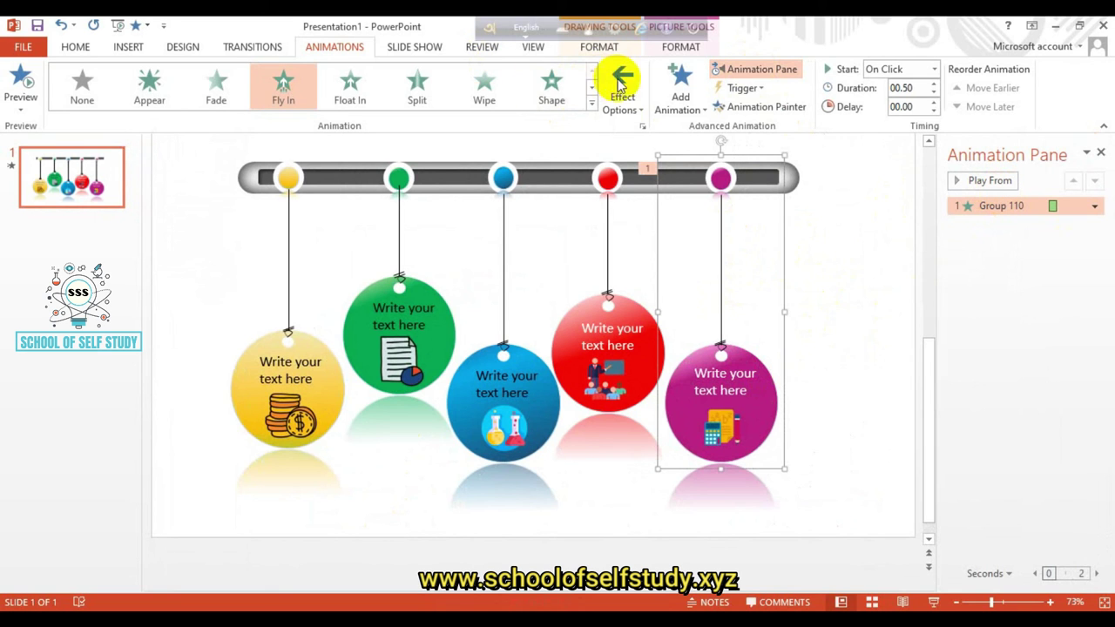
click(629, 93)
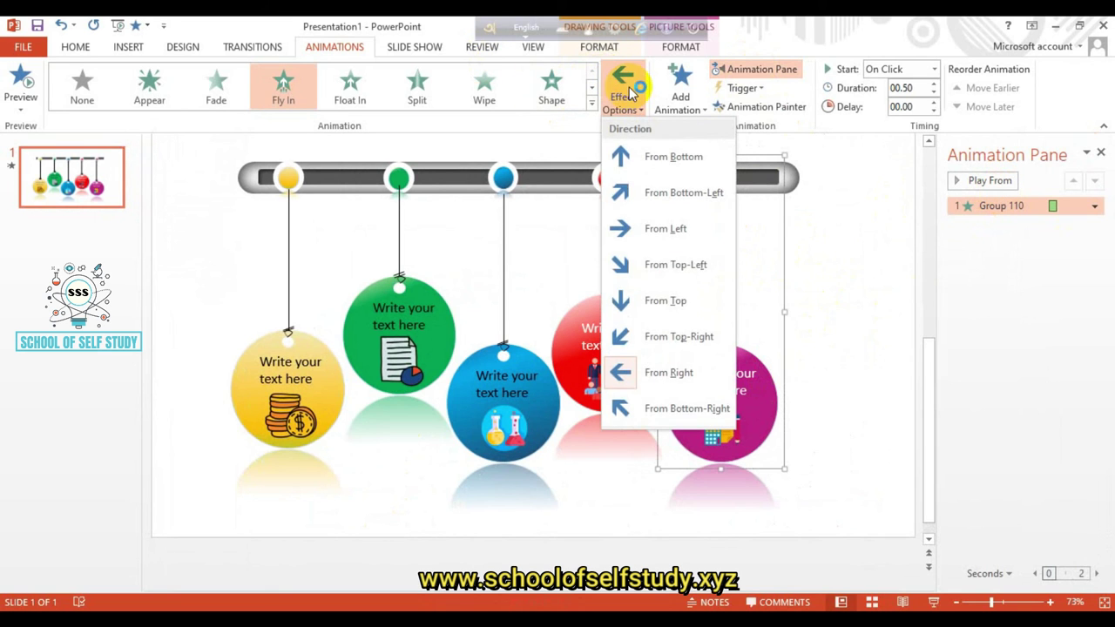
click(653, 372)
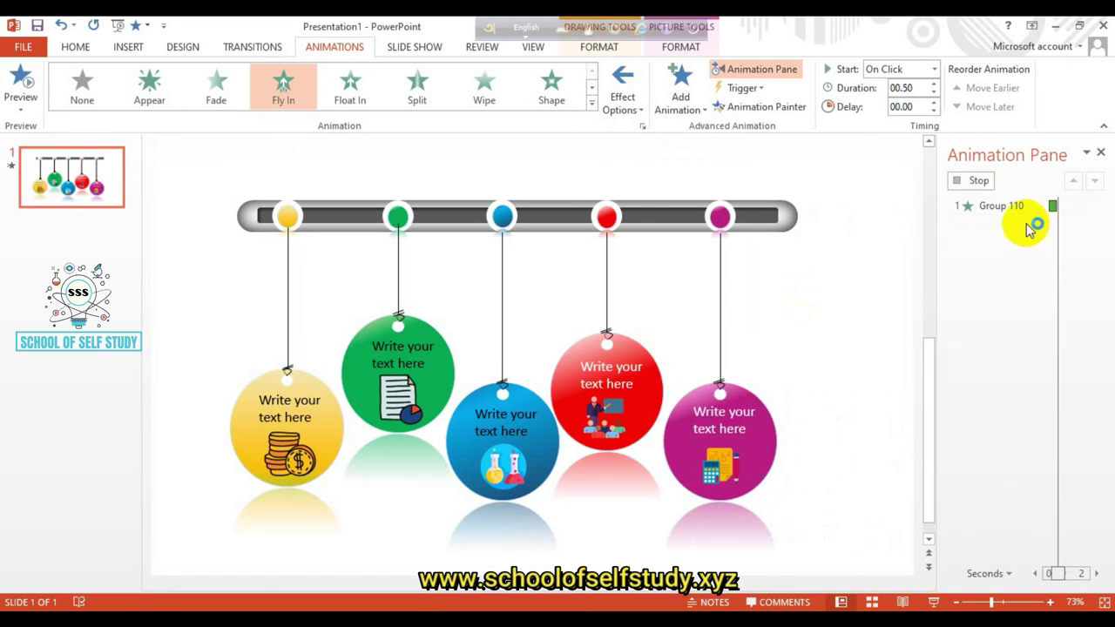
Step: Set Group 110's Fly In duration to 1 second (Fast) in its Timing settings
double_click(999, 206)
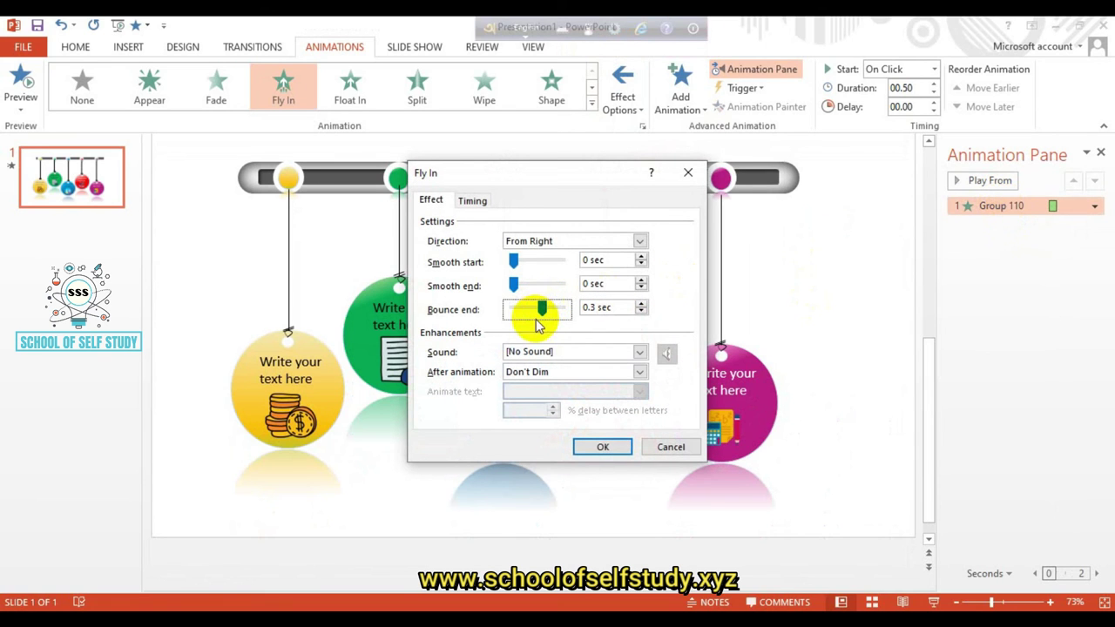
click(605, 449)
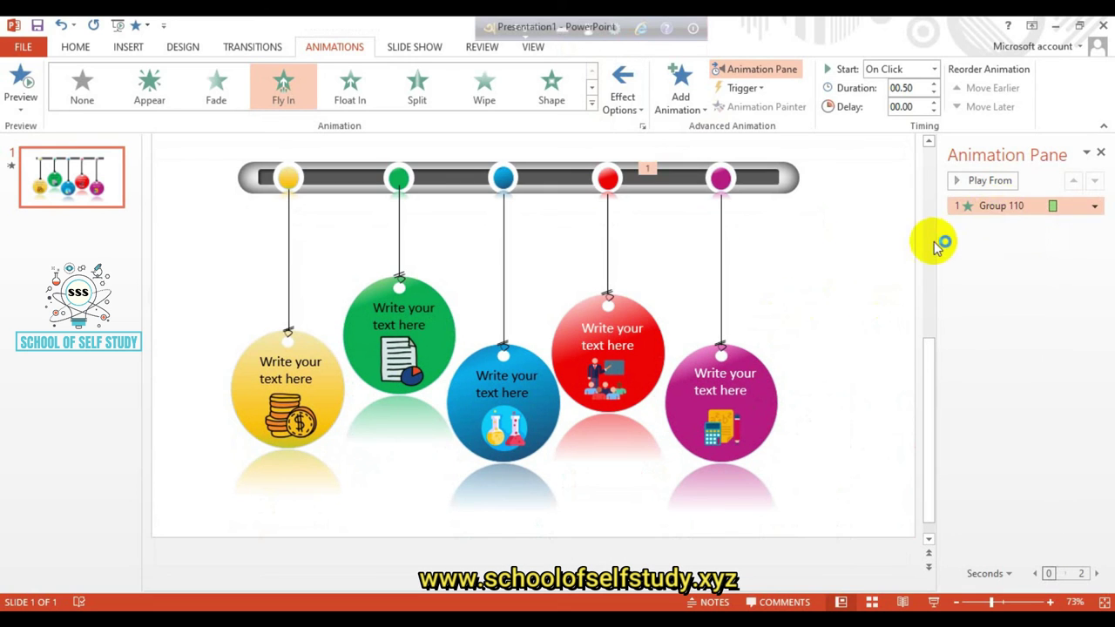
double_click(999, 209)
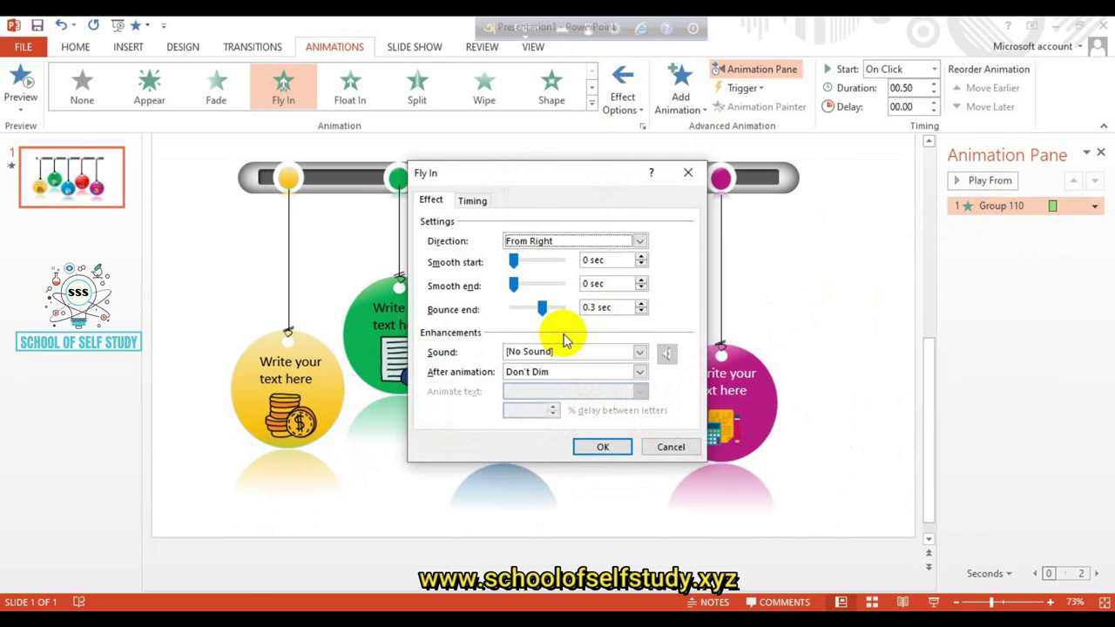
click(474, 200)
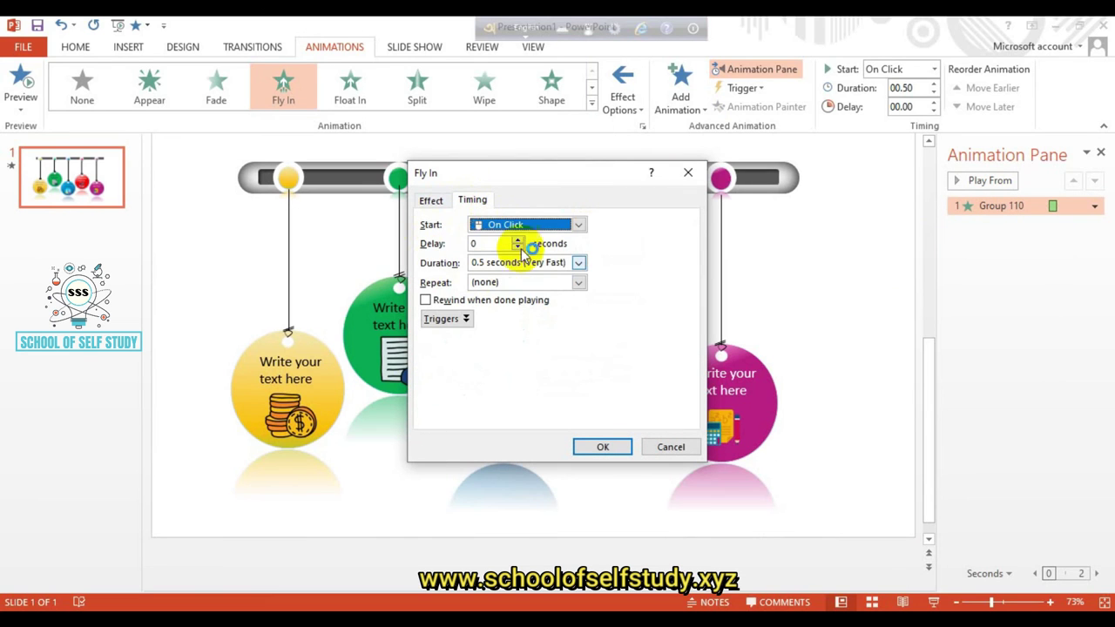
click(579, 264)
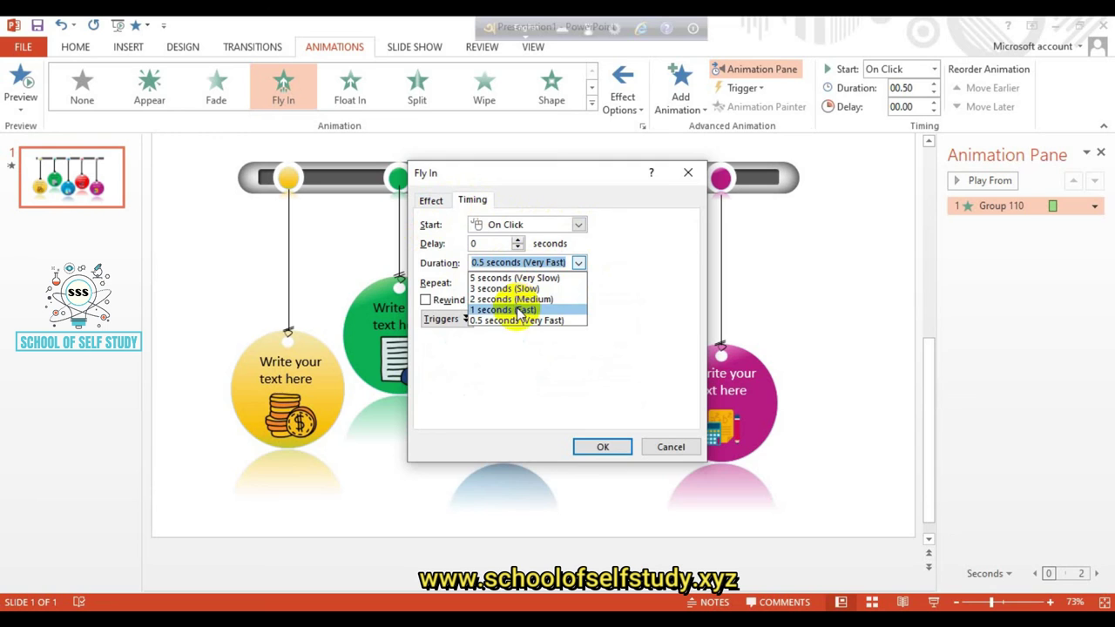
click(510, 310)
click(585, 444)
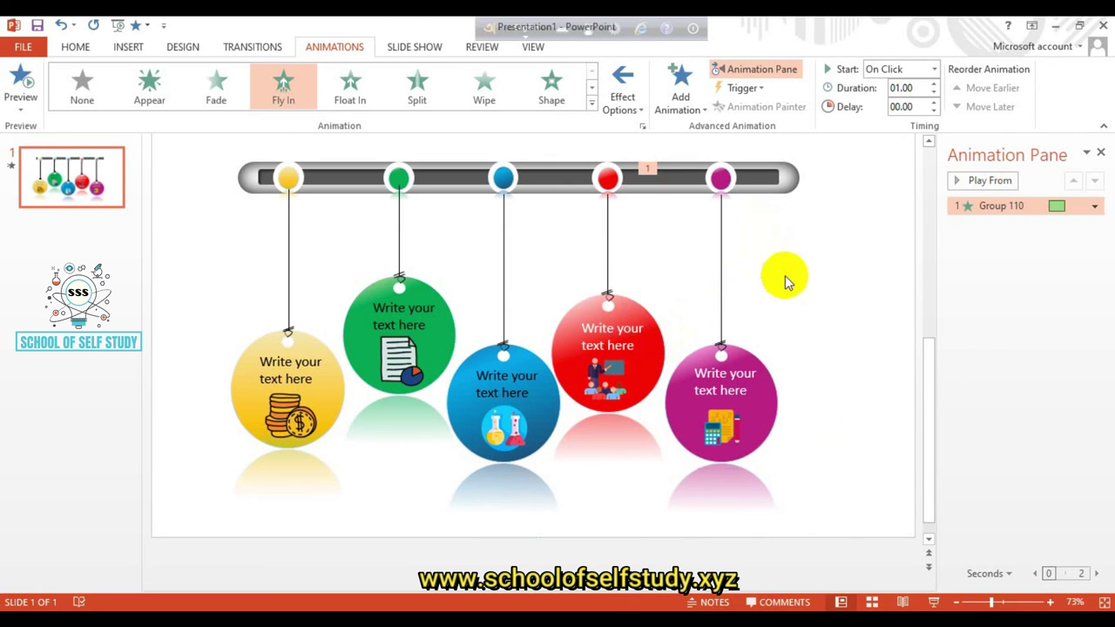
click(740, 159)
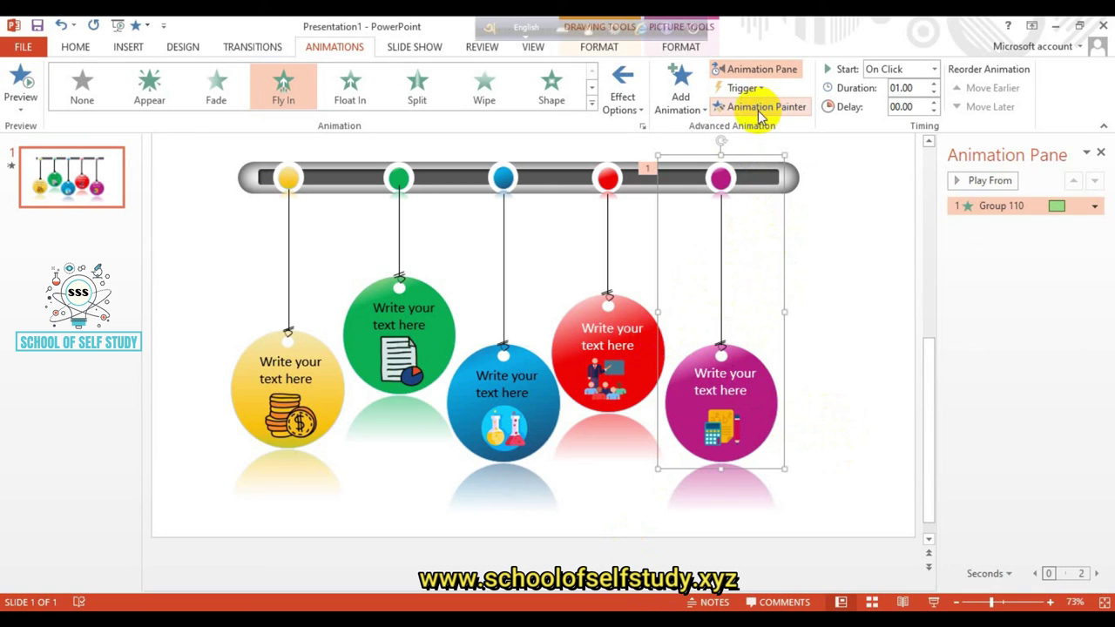
Step: Copy the magenta pendant's Fly In to the red, blue, green and yellow pendants with Animation Painter
click(703, 178)
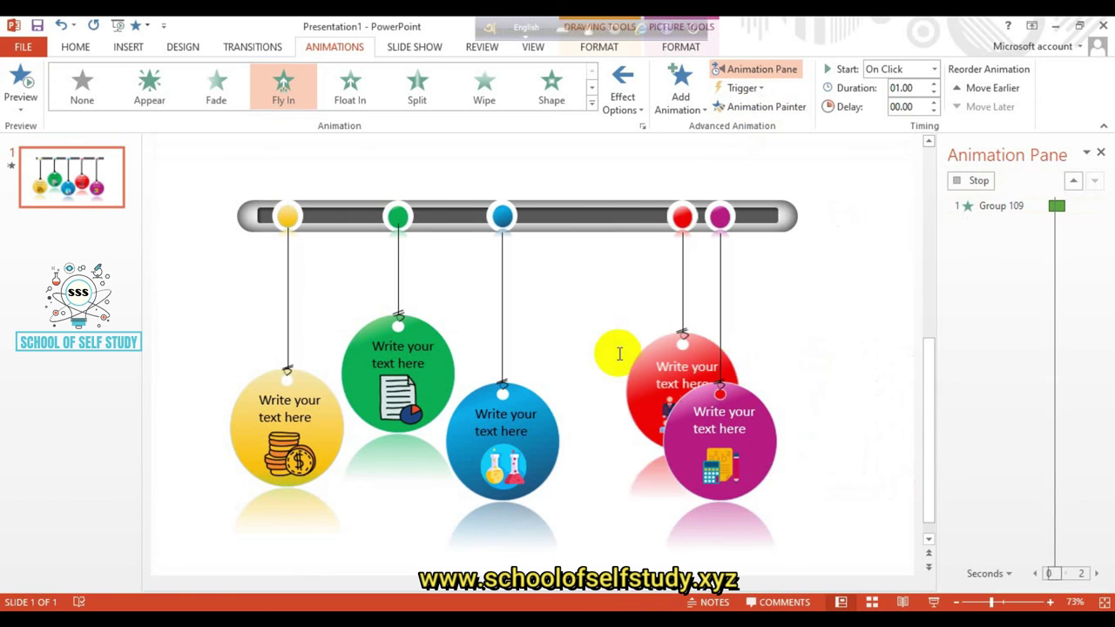
click(514, 415)
click(546, 375)
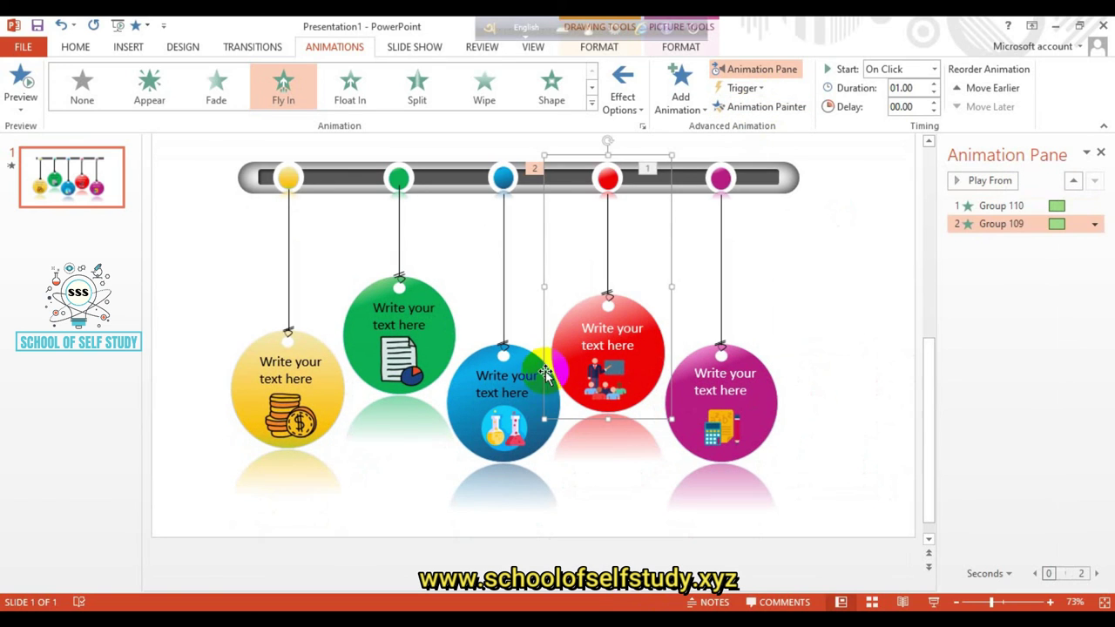
click(740, 109)
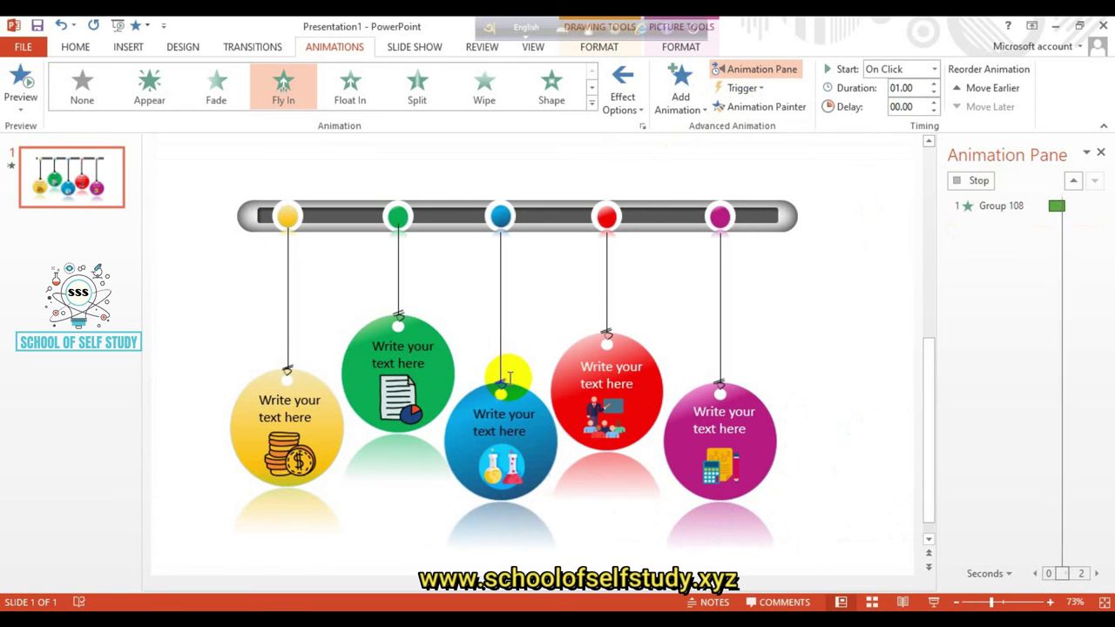
click(742, 107)
click(406, 319)
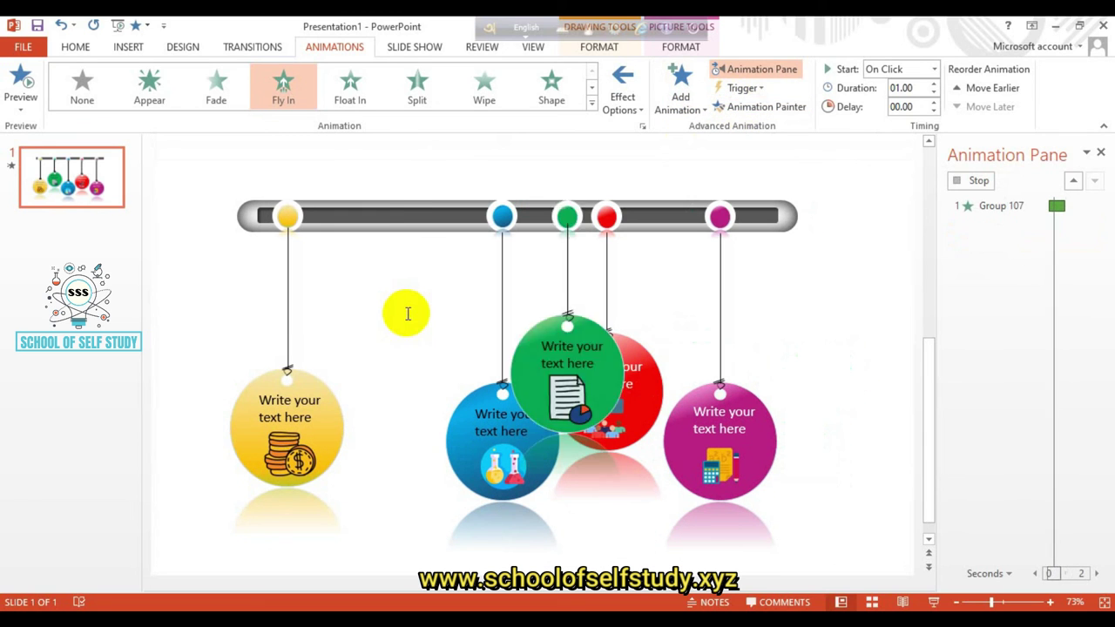
click(766, 107)
click(296, 368)
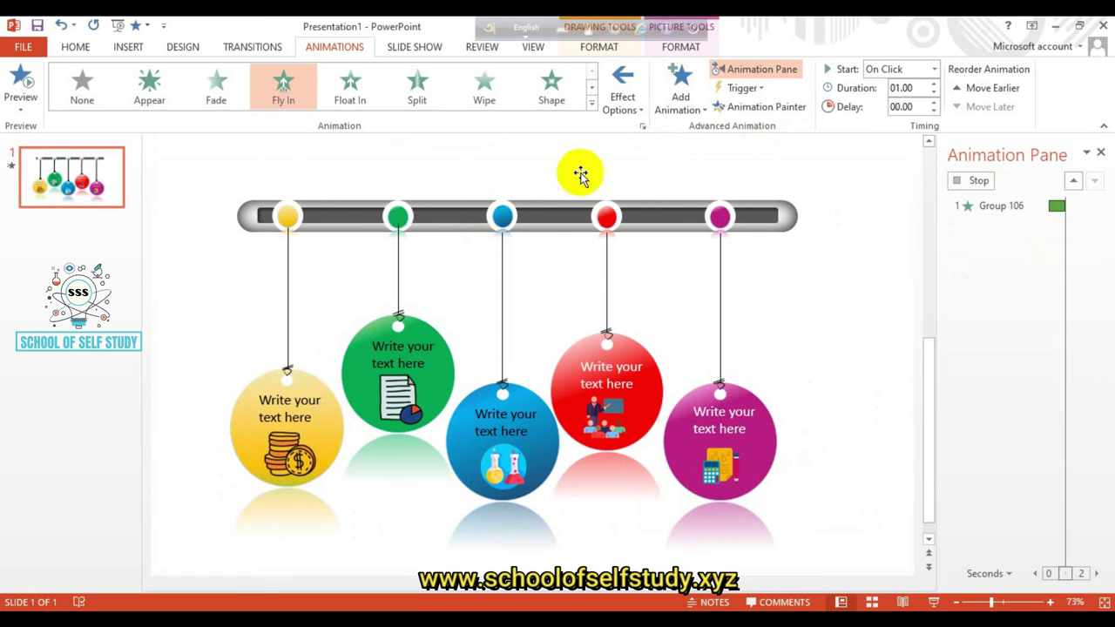
Step: Make the green and yellow pendants fly in From Left
click(591, 87)
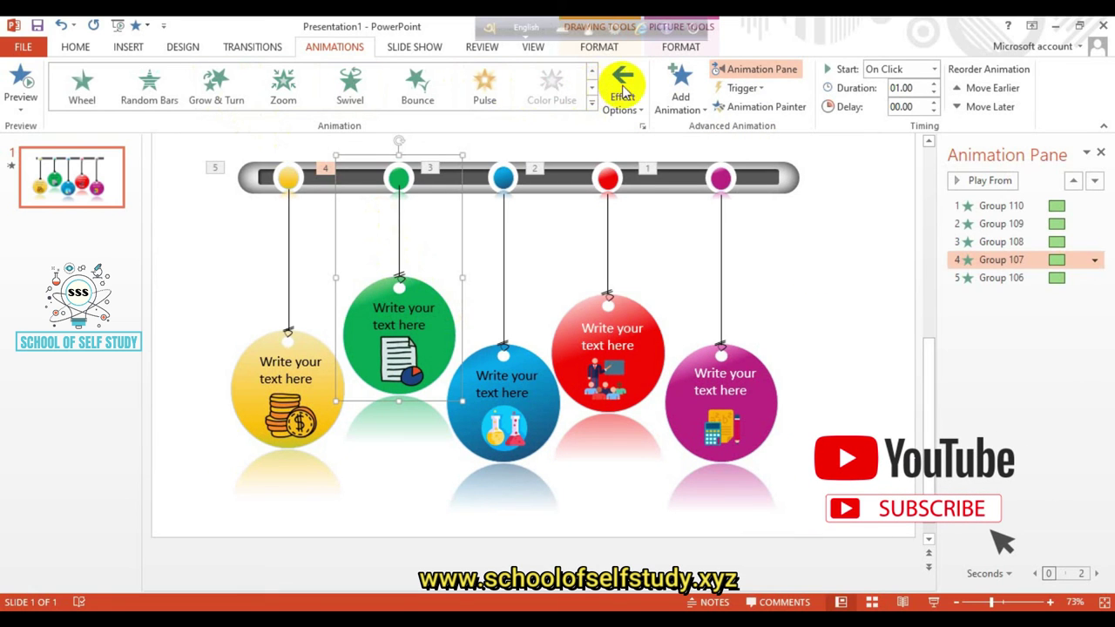
click(623, 91)
click(646, 236)
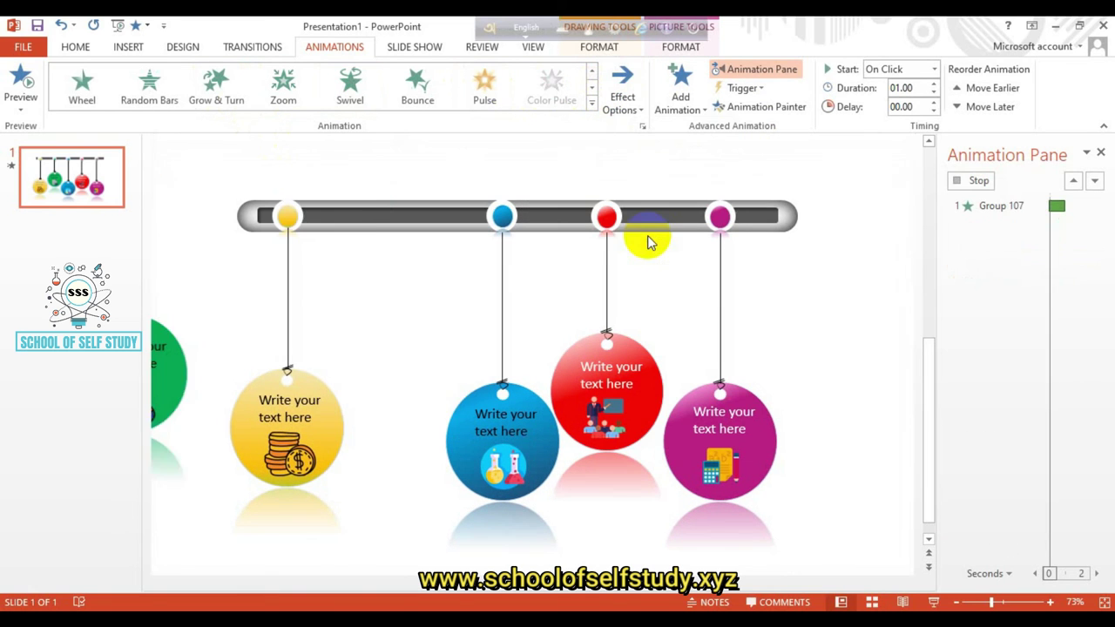
click(309, 377)
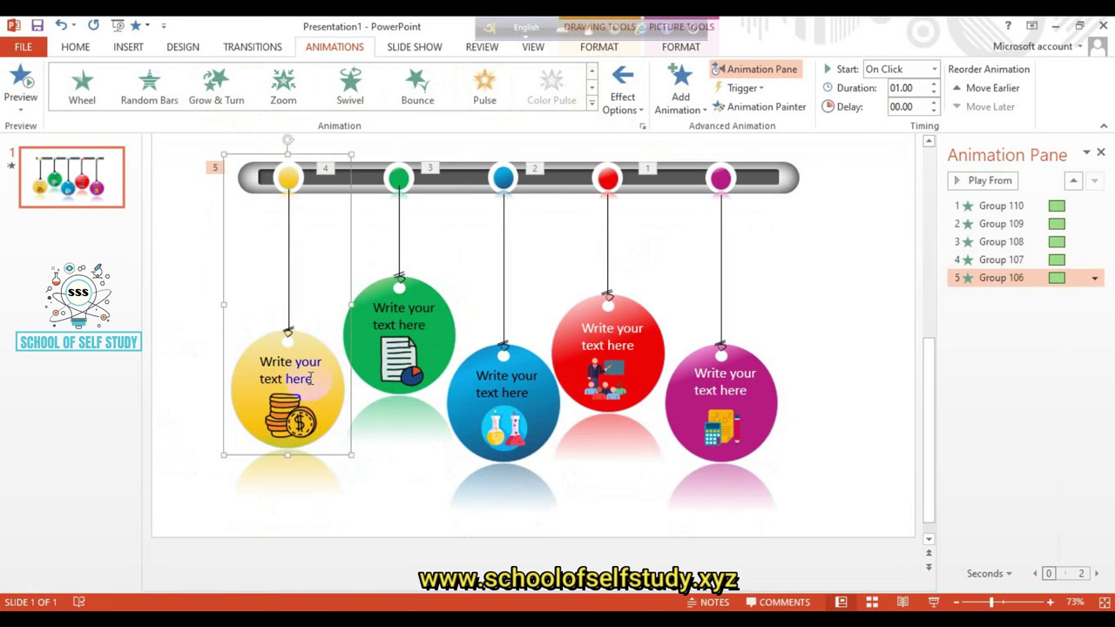
click(632, 112)
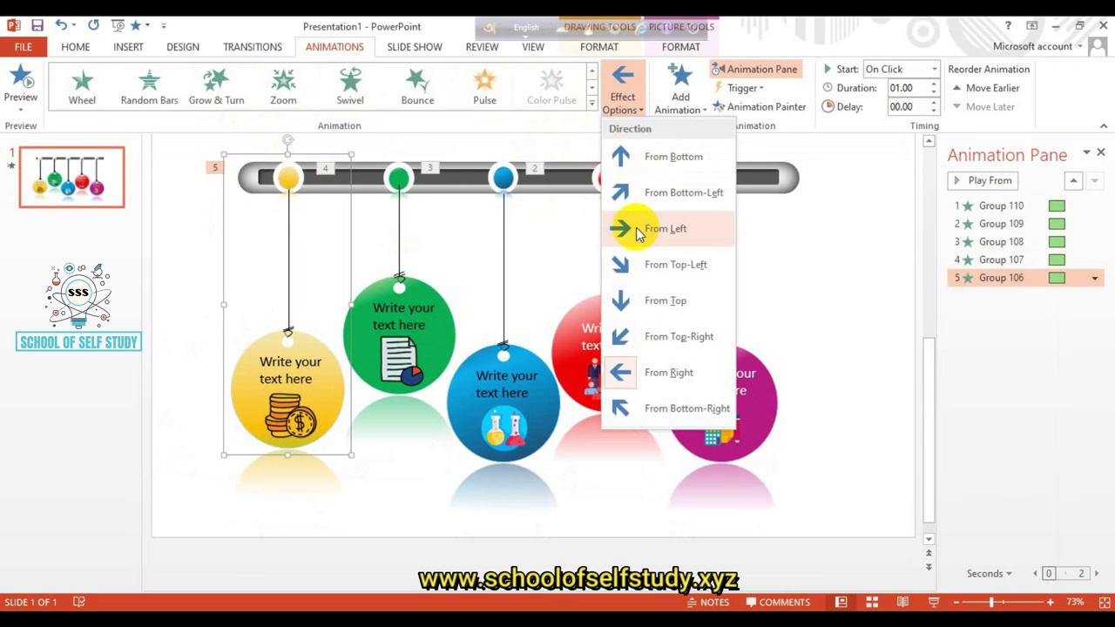
click(634, 225)
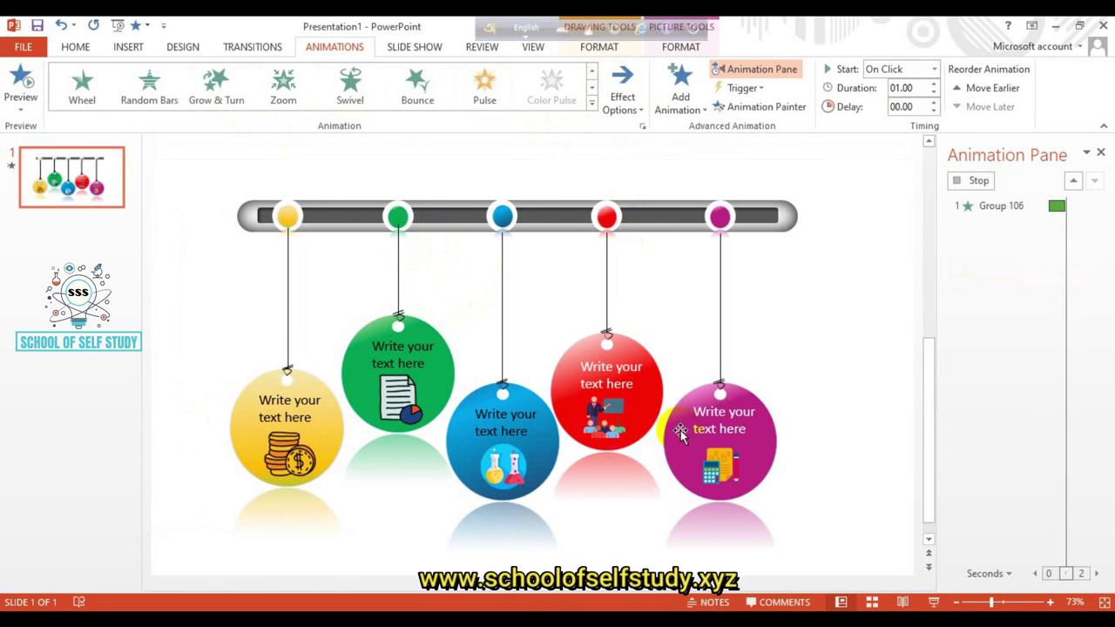
click(831, 346)
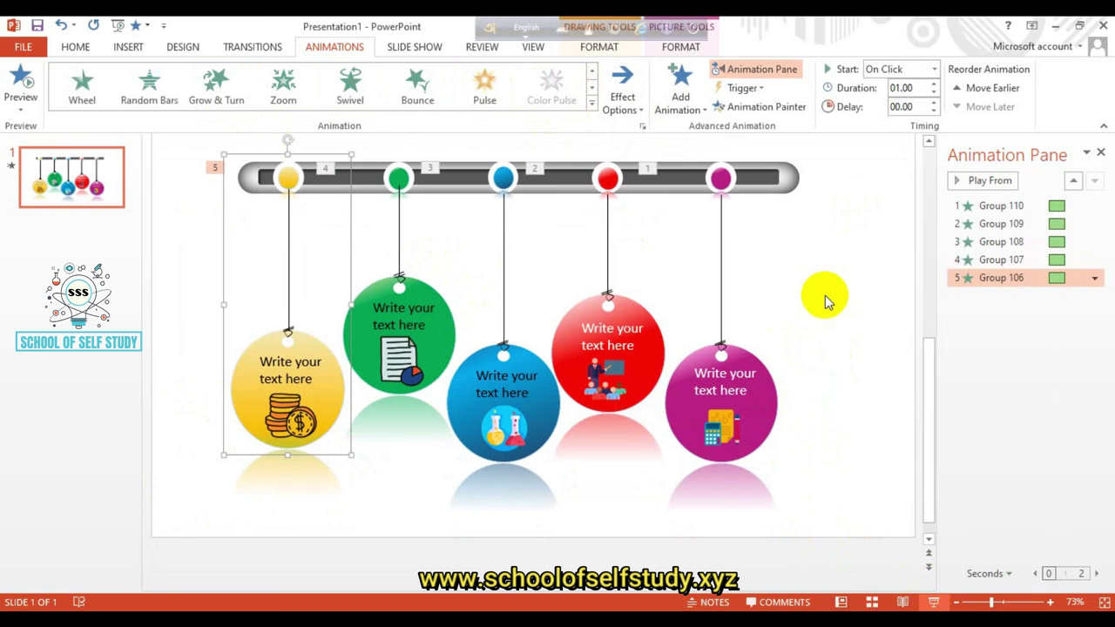
Step: Play the infographic slide full-screen, then bring up the show menu to stop it
key(F5)
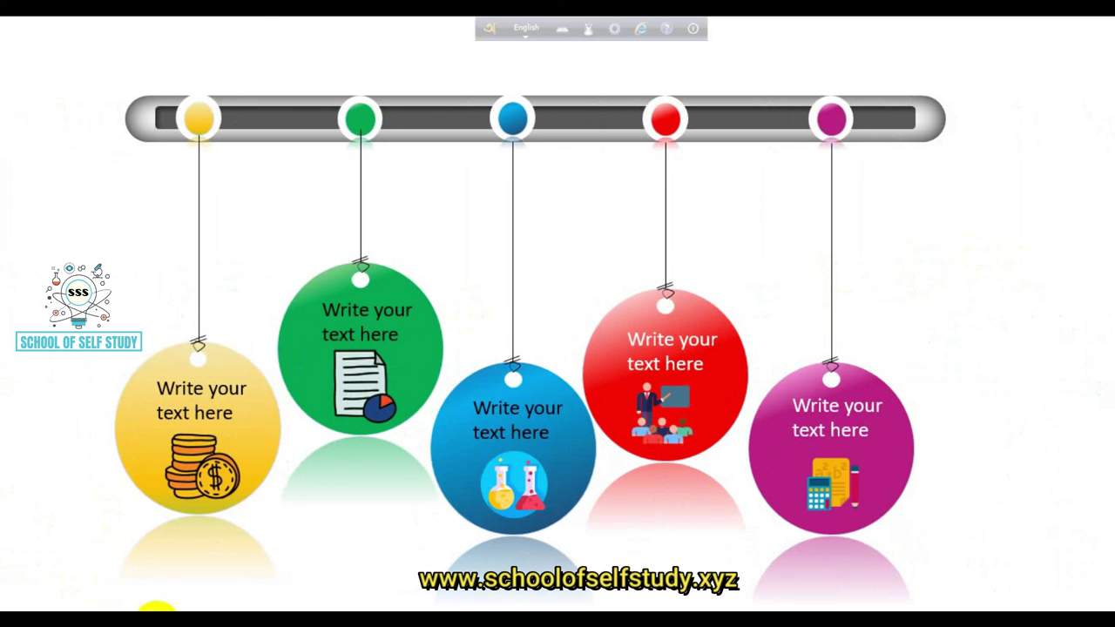
right_click(159, 608)
Step: End the show and set Group 110's Fly In duration to 2 seconds
click(137, 586)
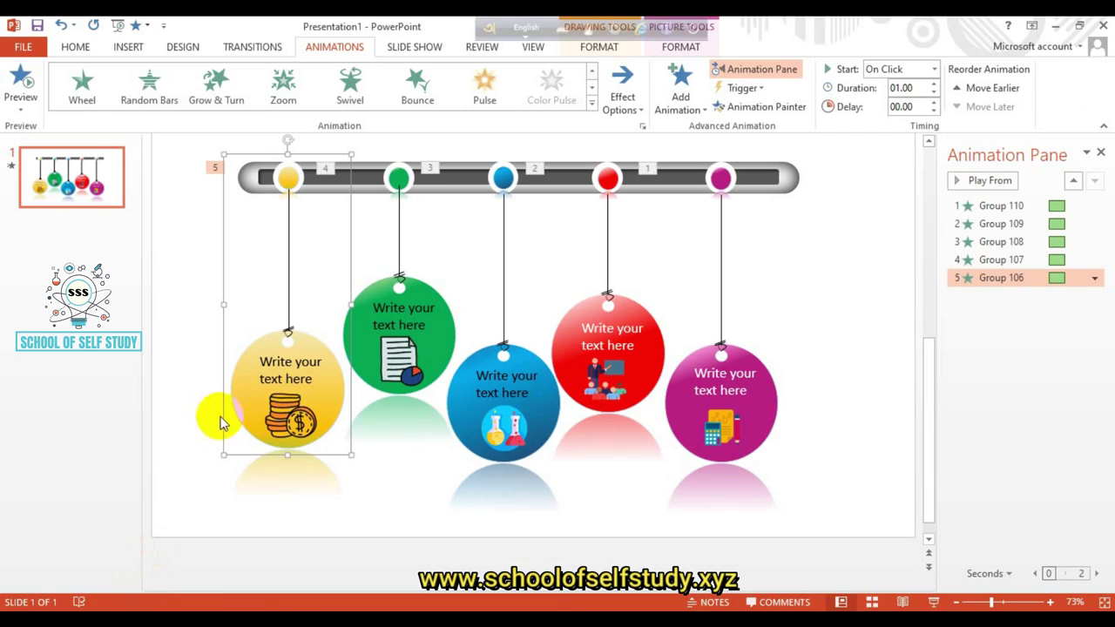
click(841, 329)
click(1014, 207)
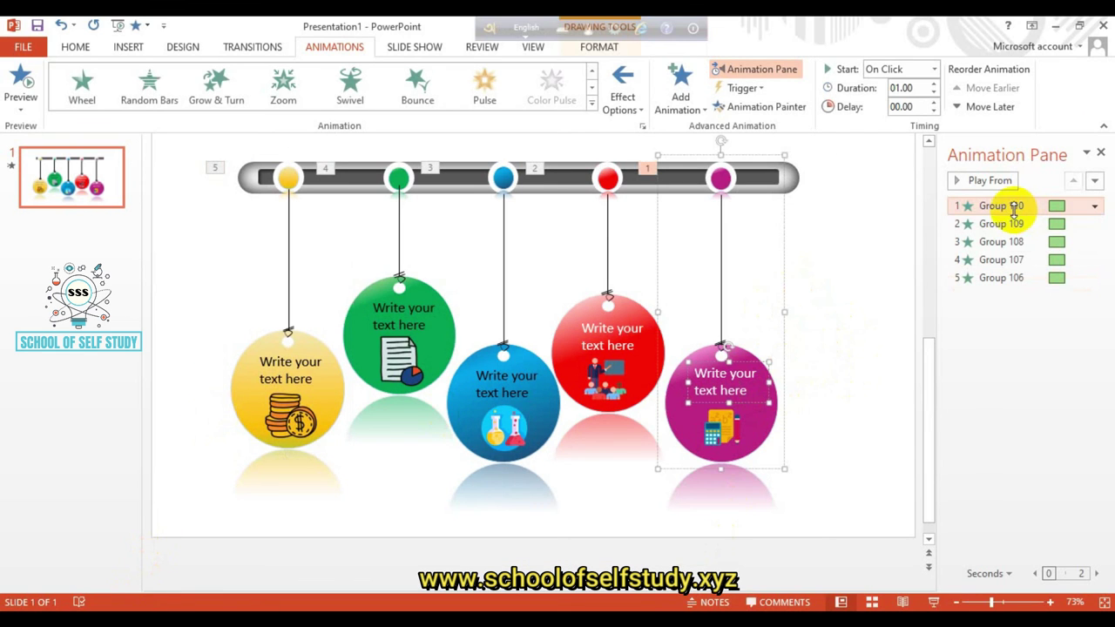
double_click(997, 205)
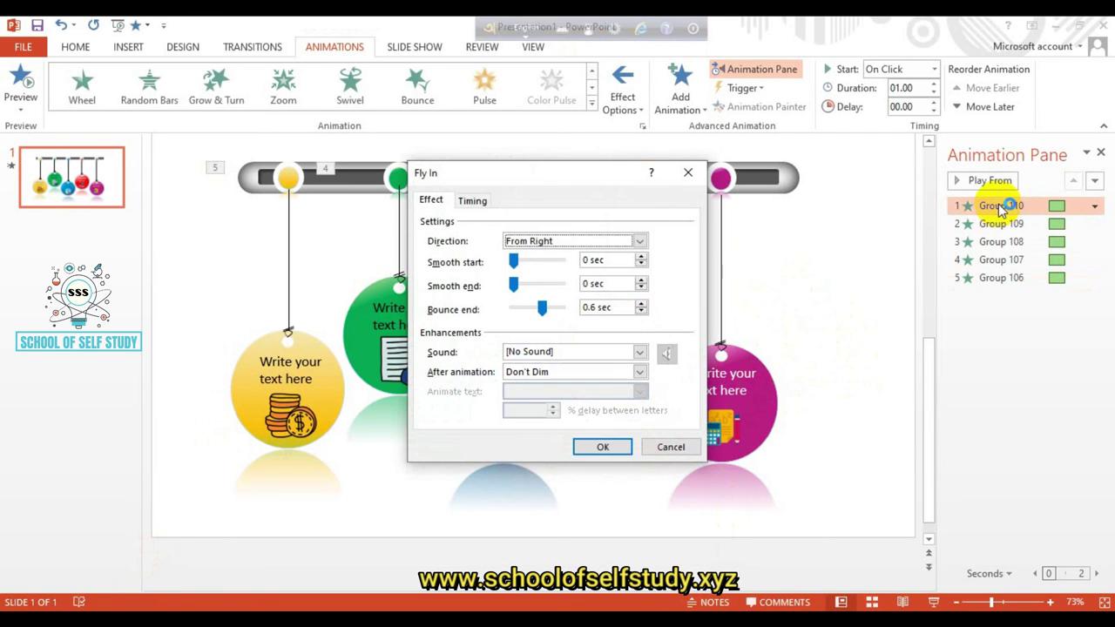
click(483, 199)
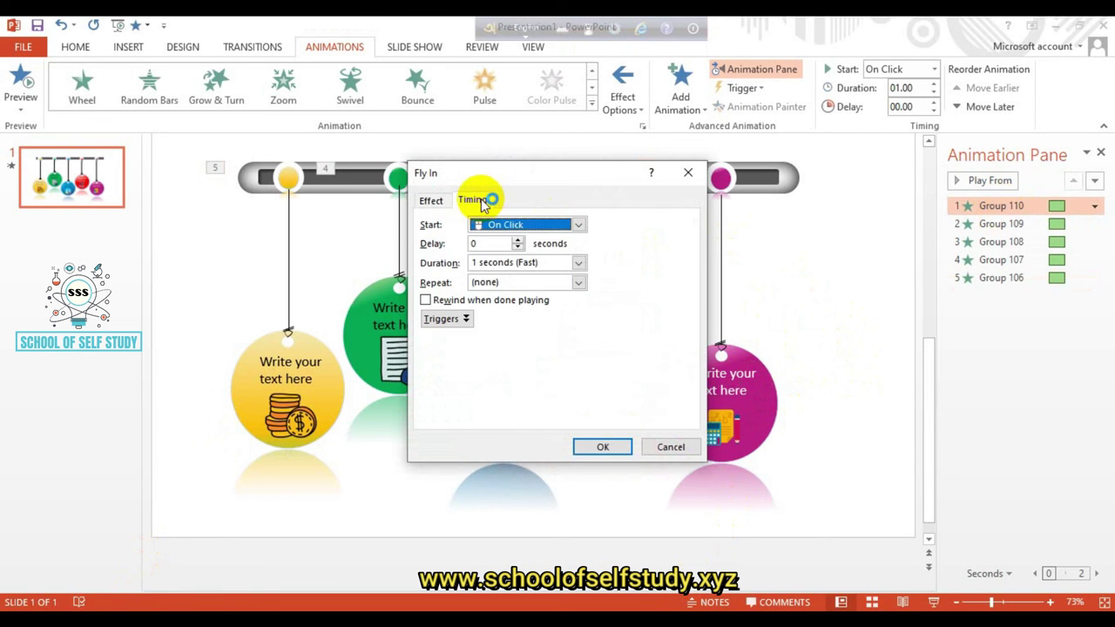
click(582, 263)
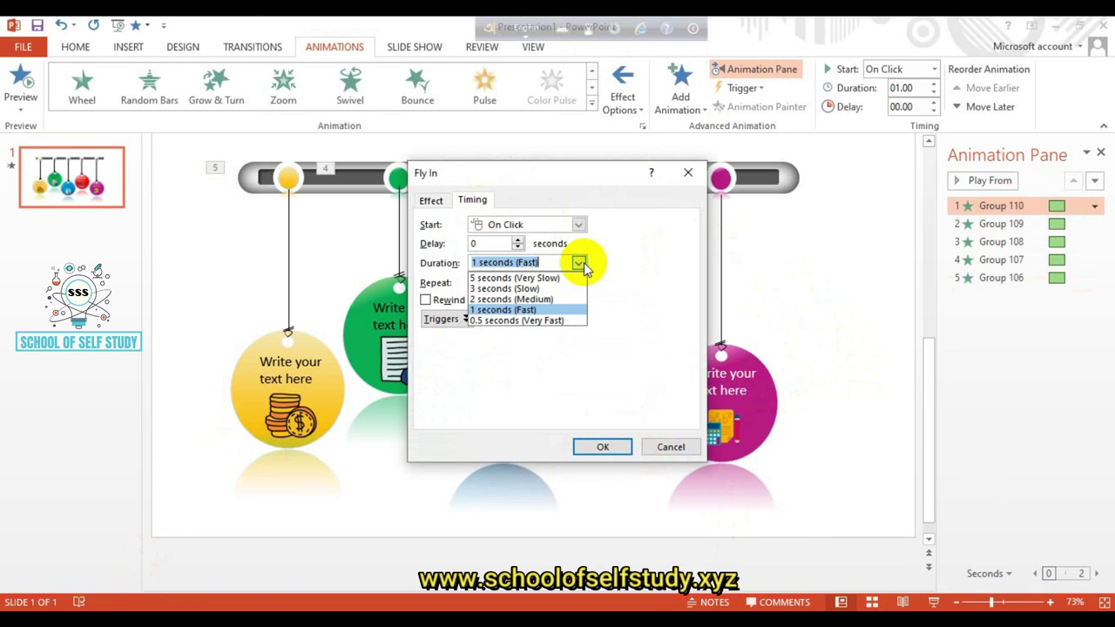
click(518, 300)
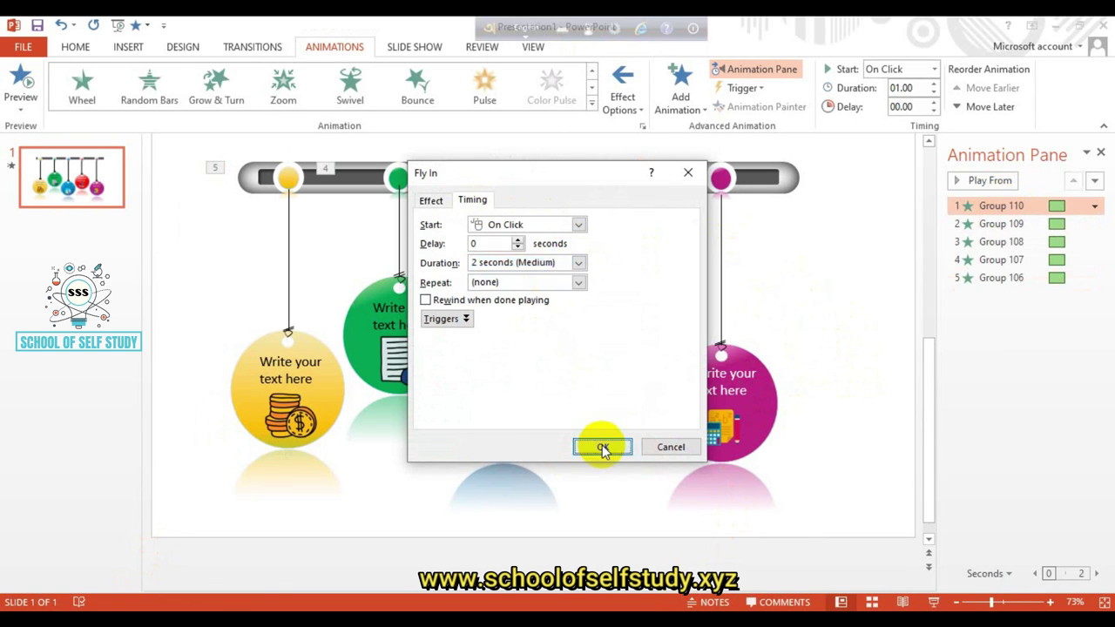
click(603, 448)
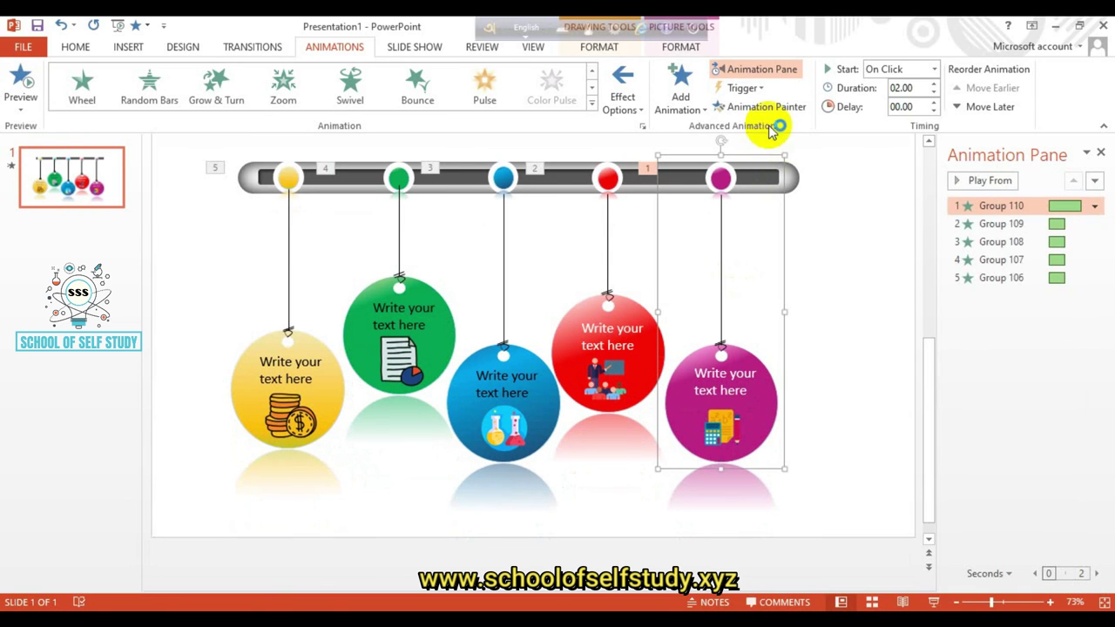
Step: Paint the magenta circle's animation onto the red, blue, green and yellow circles
click(767, 106)
click(617, 334)
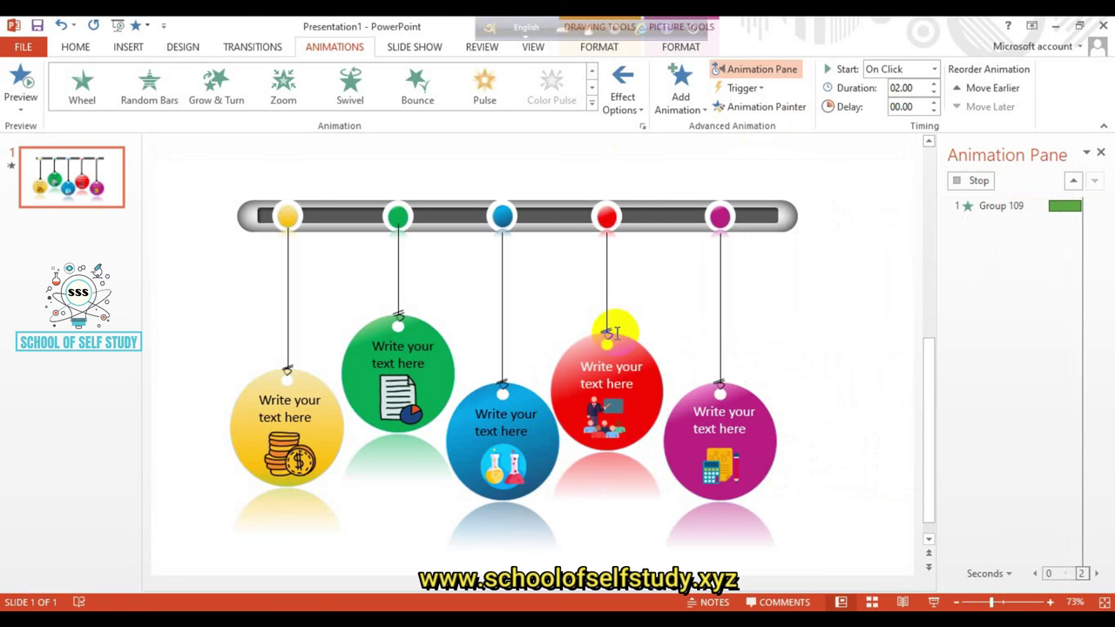
click(764, 110)
click(515, 375)
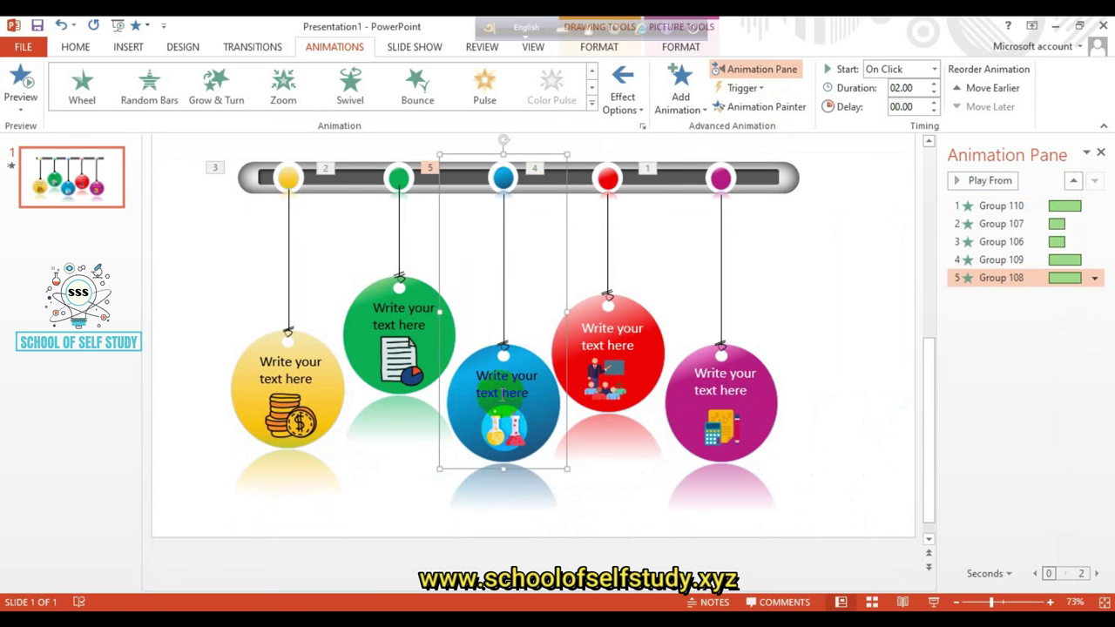
click(736, 107)
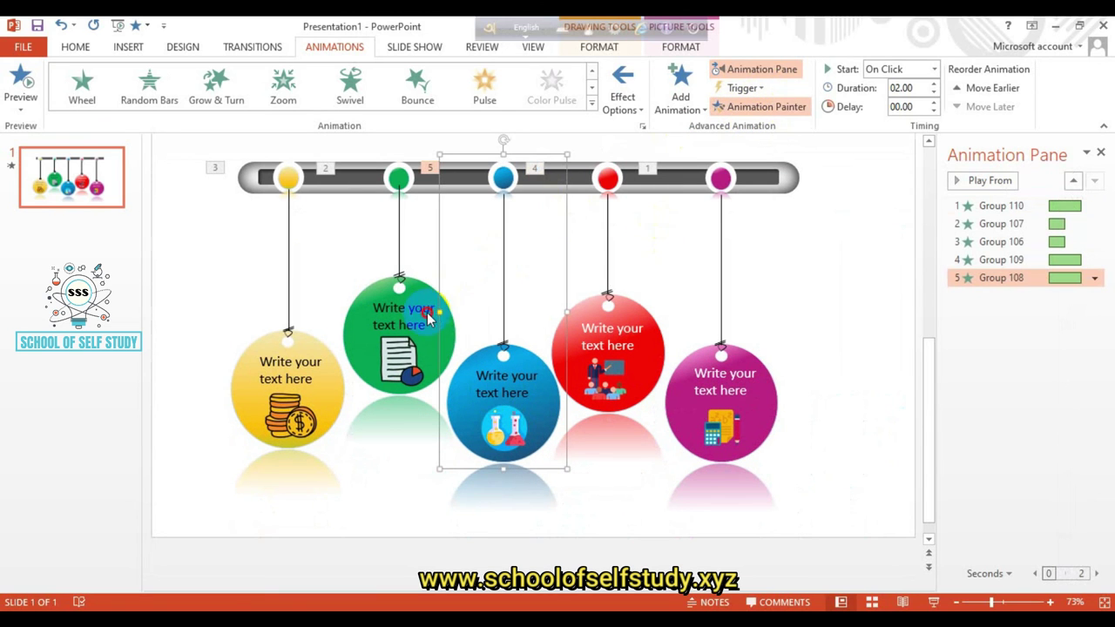
click(427, 317)
click(750, 107)
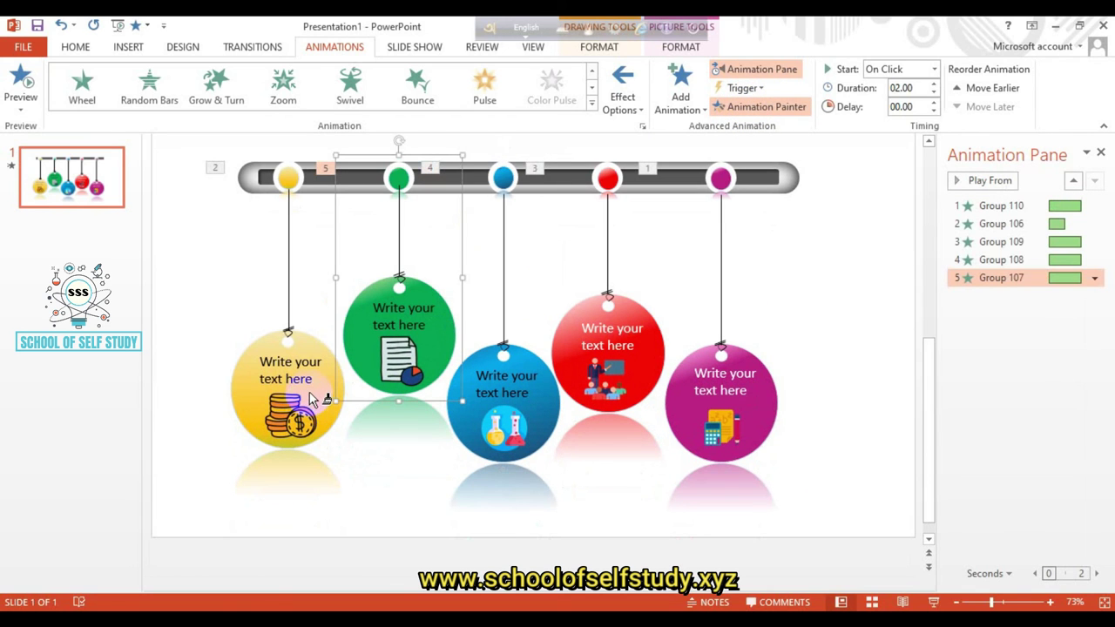
click(310, 395)
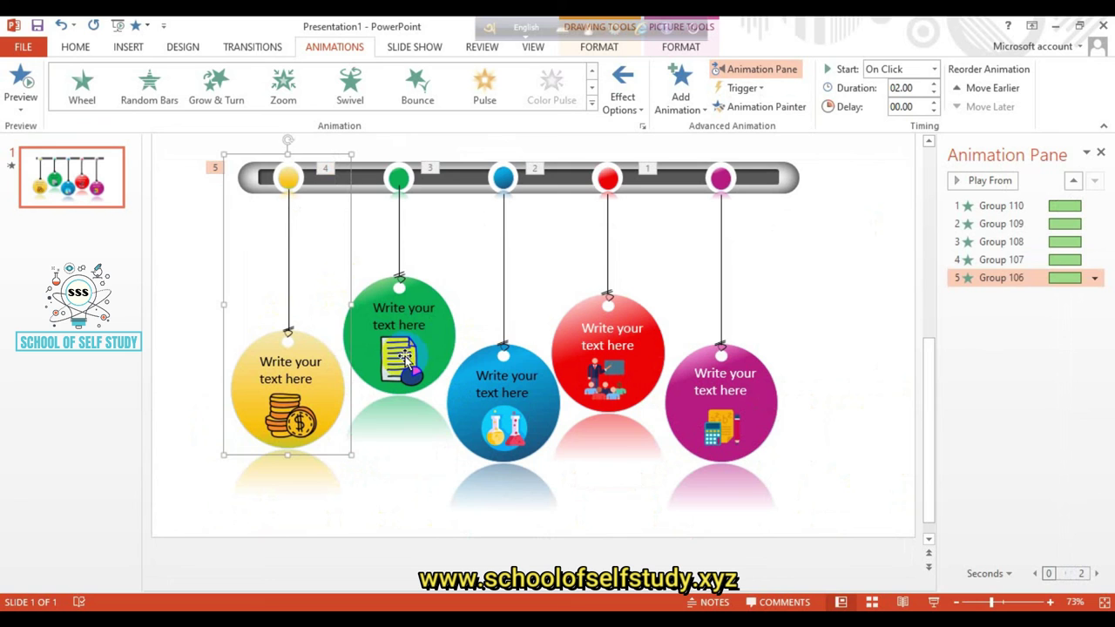
Step: Set the green and yellow circle tags to fly in From Left
click(425, 342)
click(621, 83)
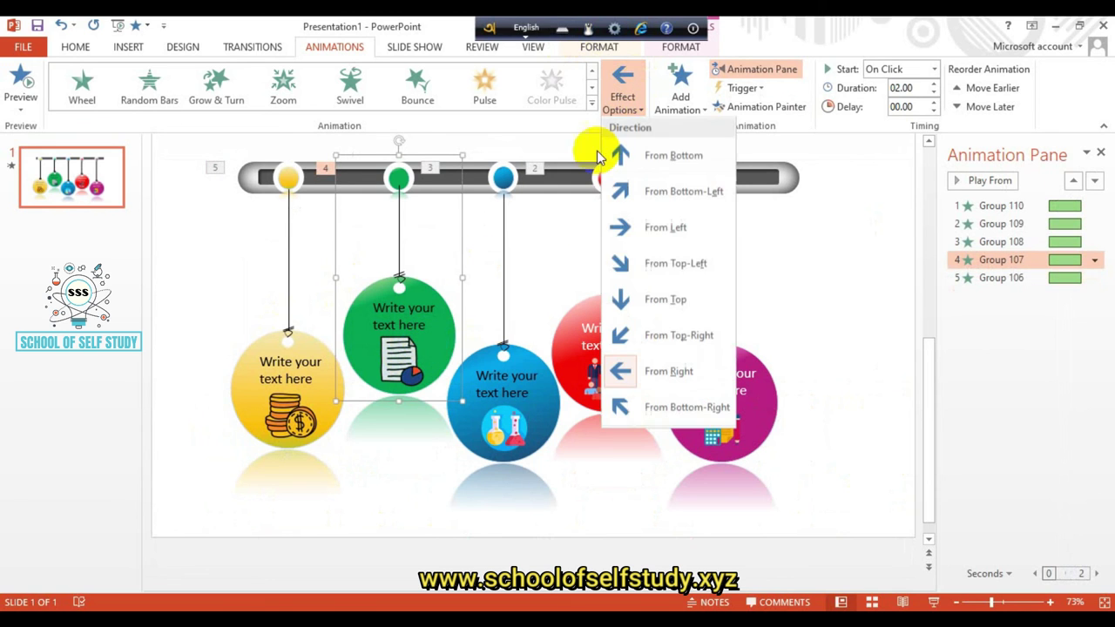
click(641, 232)
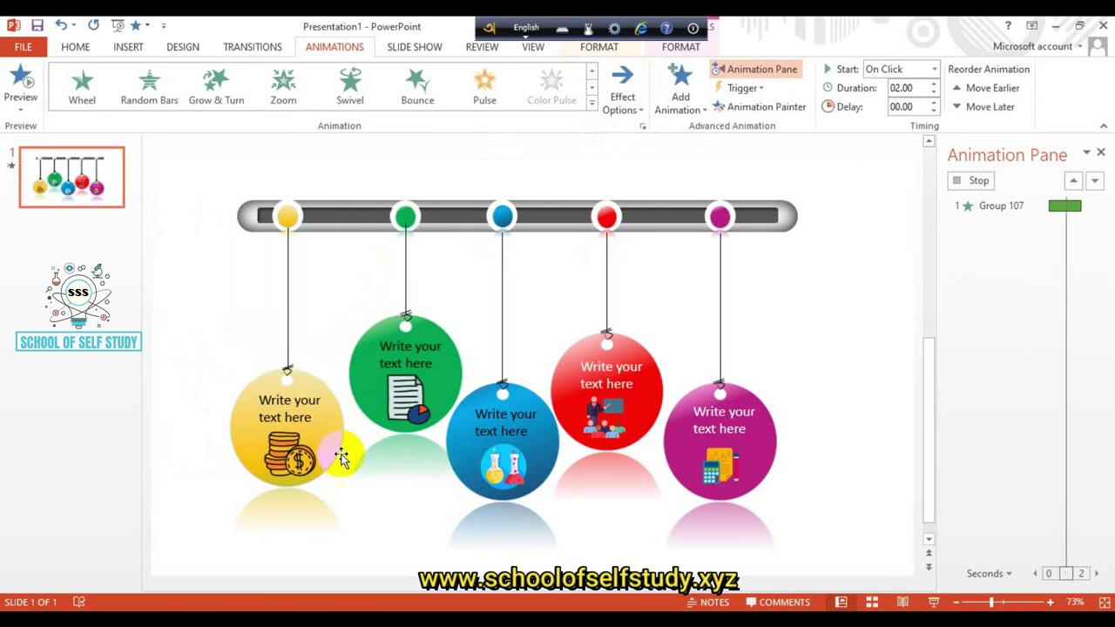
click(309, 403)
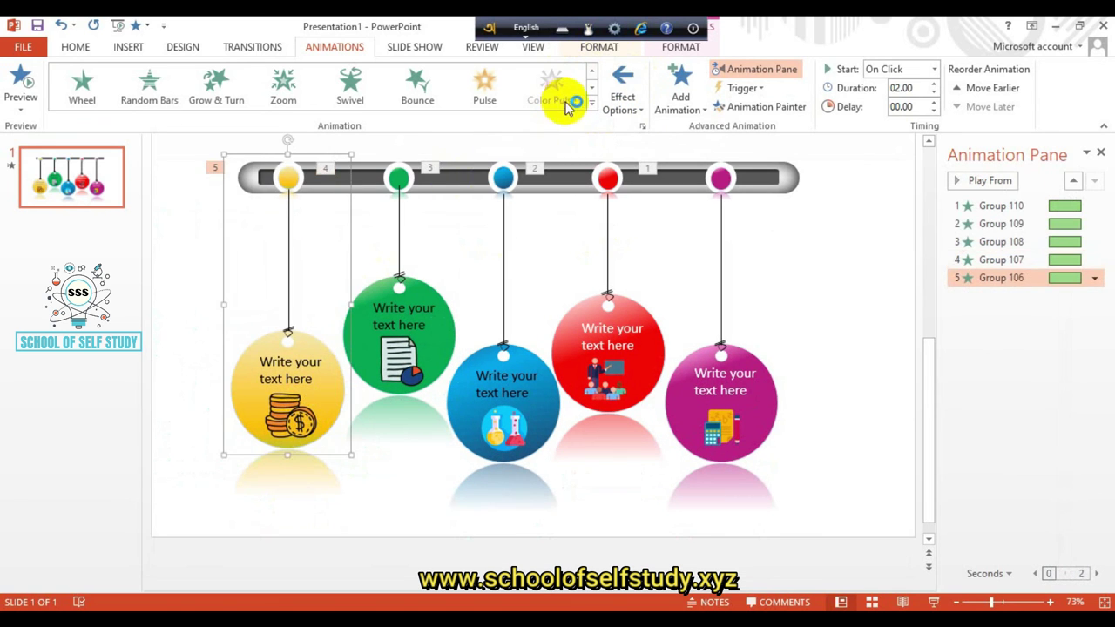
click(620, 87)
click(636, 226)
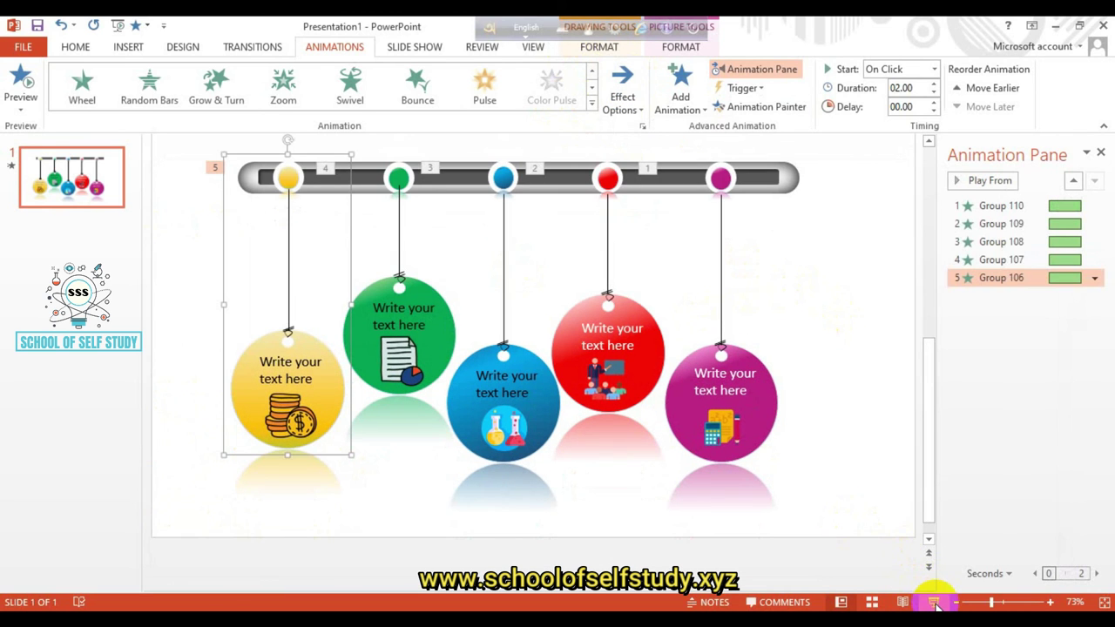
key(F5)
click(822, 278)
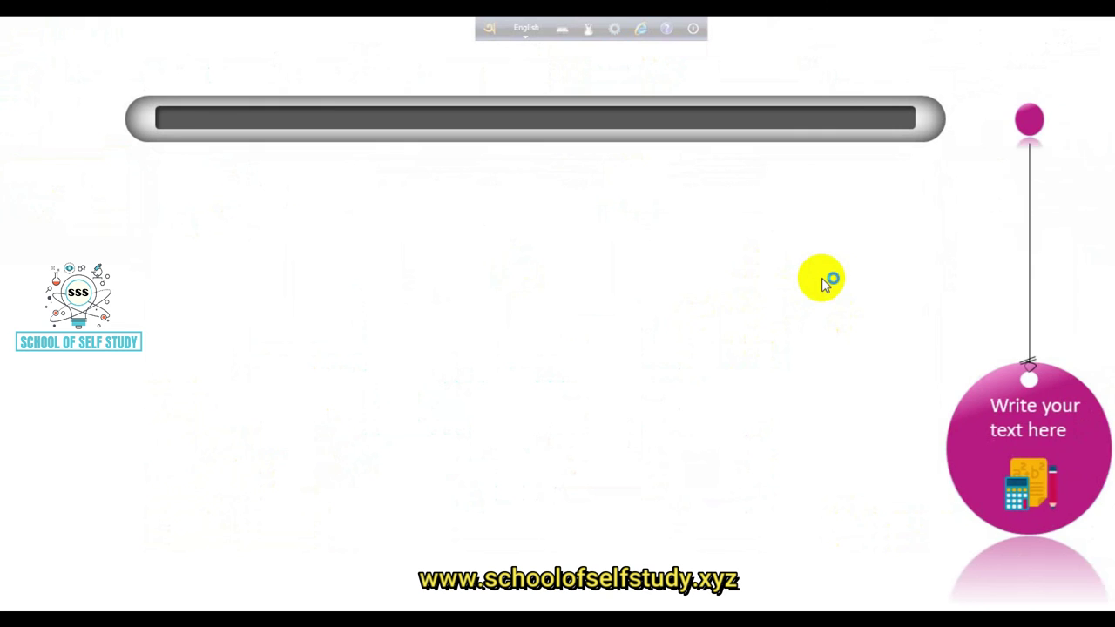
click(824, 281)
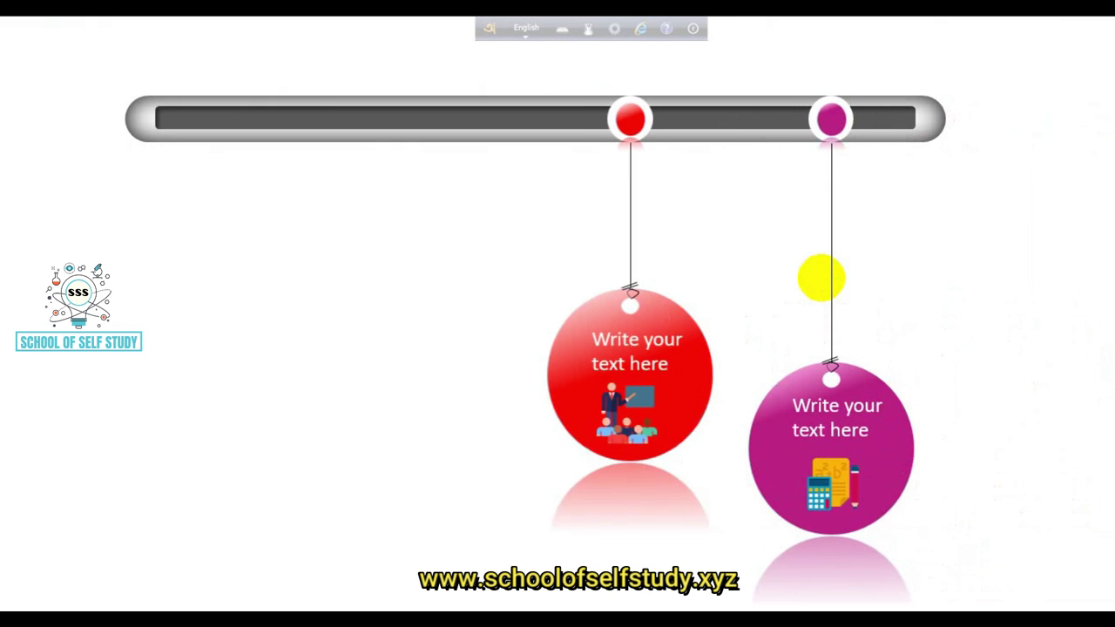
click(821, 278)
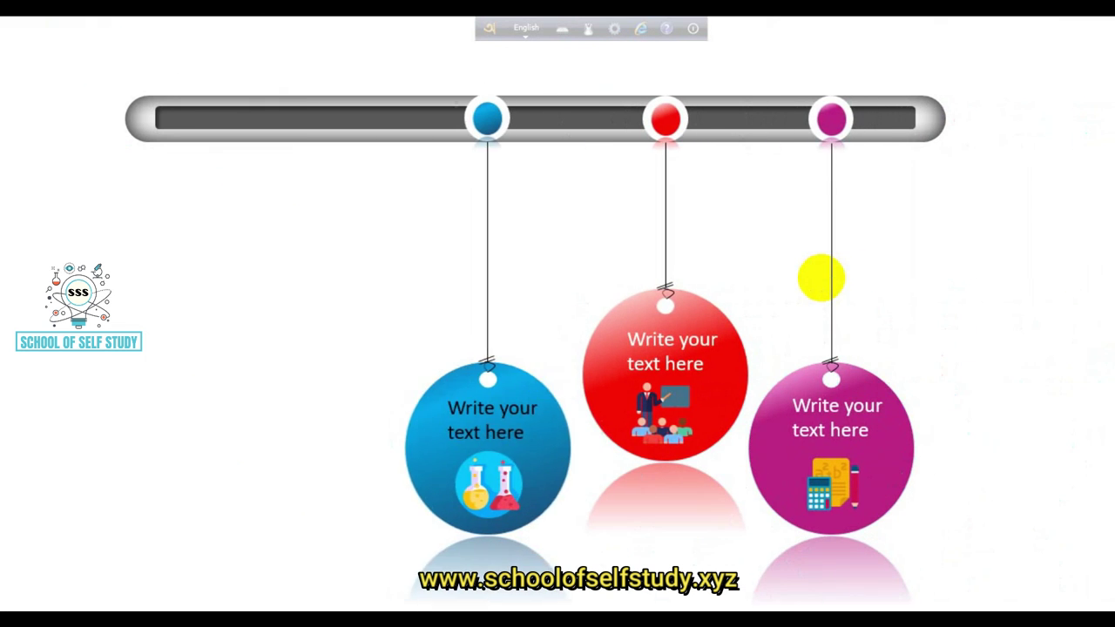
click(821, 278)
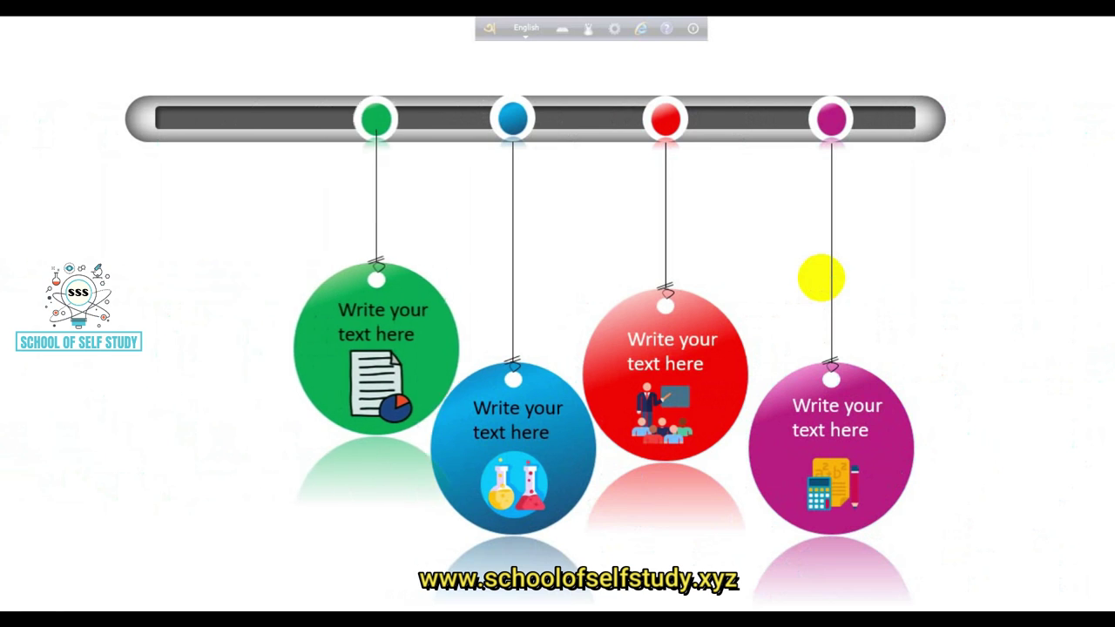
click(820, 278)
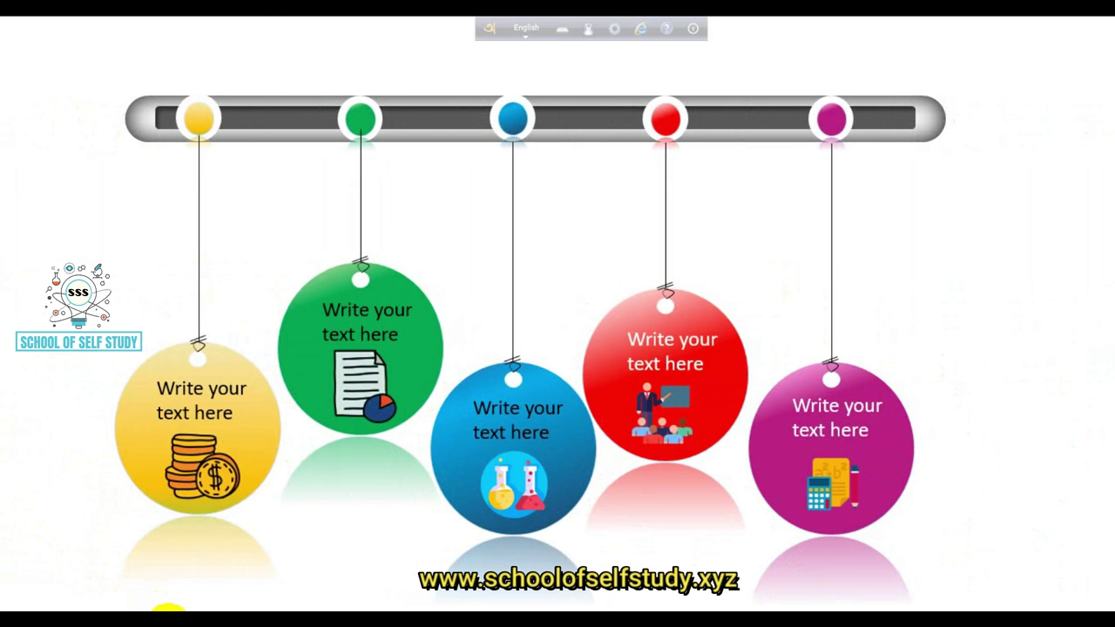
right_click(164, 608)
click(157, 592)
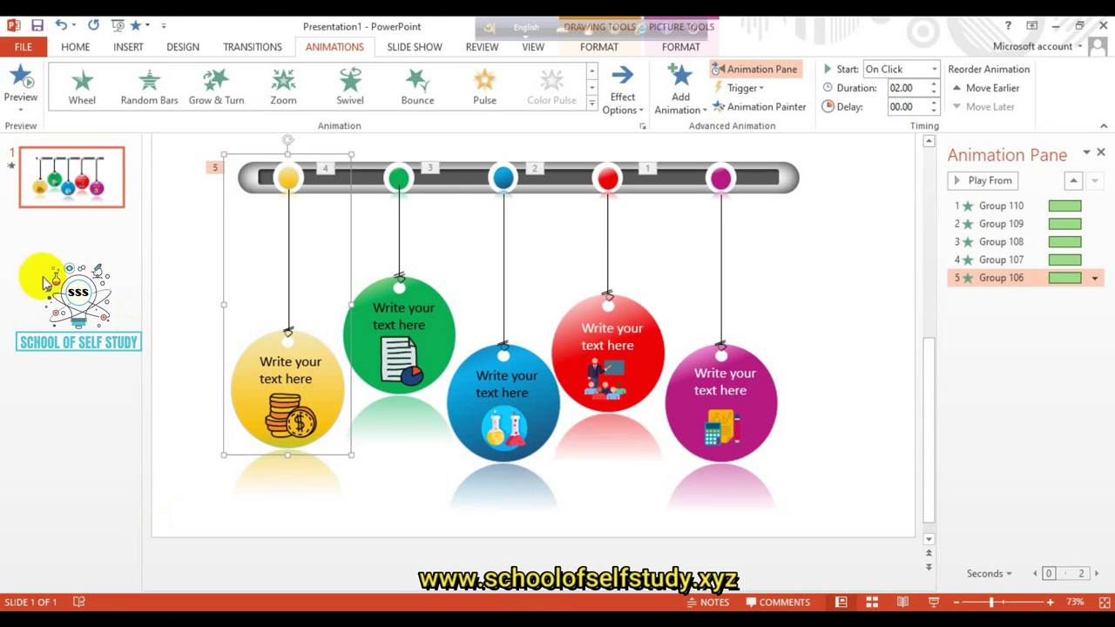